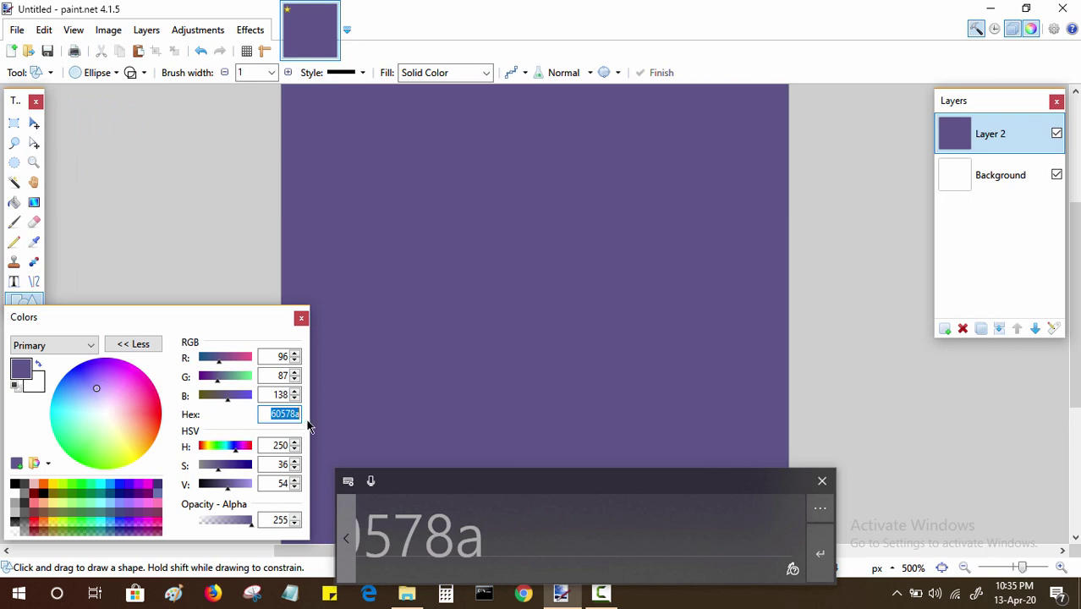
Step: Set the primary colour to hex f7ca73, add a new layer, and draw a 31 × 31 pixel circle outline near the canvas centre
text(f7ca73)
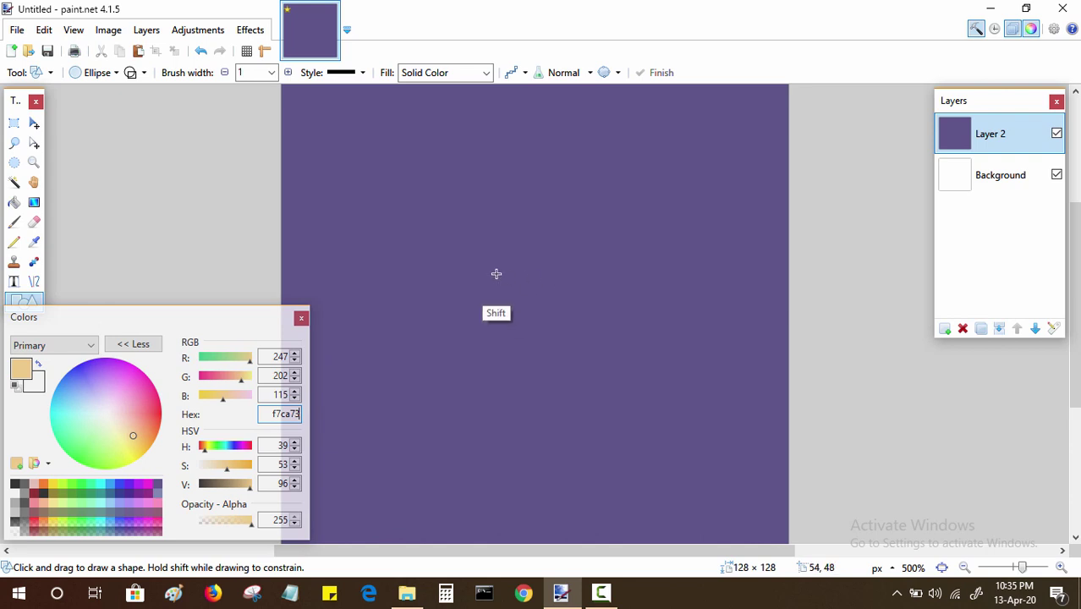
click(945, 328)
drag(477, 238, 620, 356)
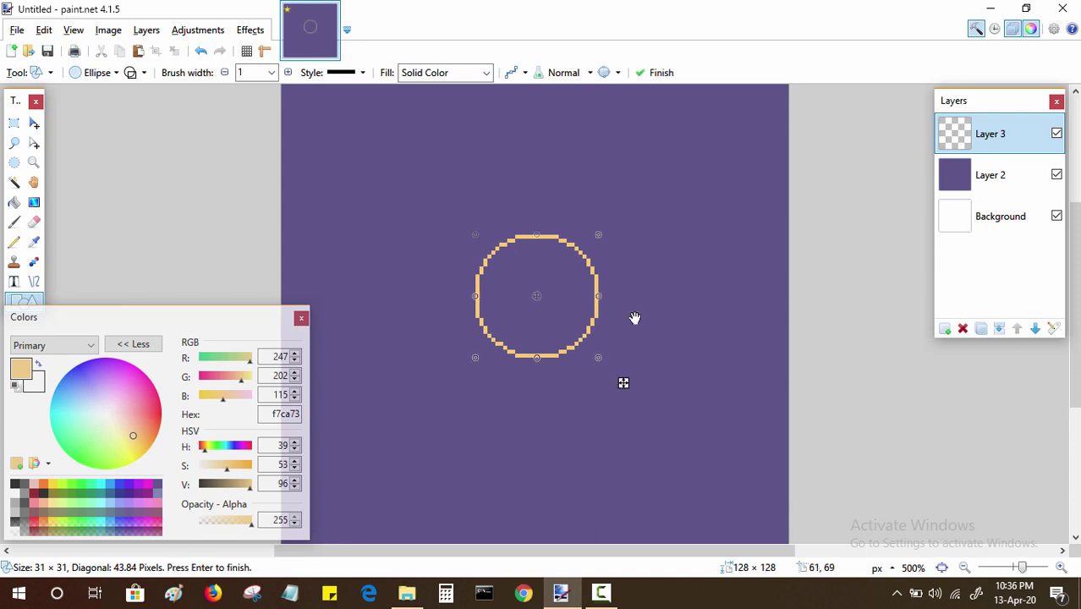
Step: Collapse the Colors window to its compact form and turn on the pixel grid around the circle
key(z)
click(558, 305)
click(561, 302)
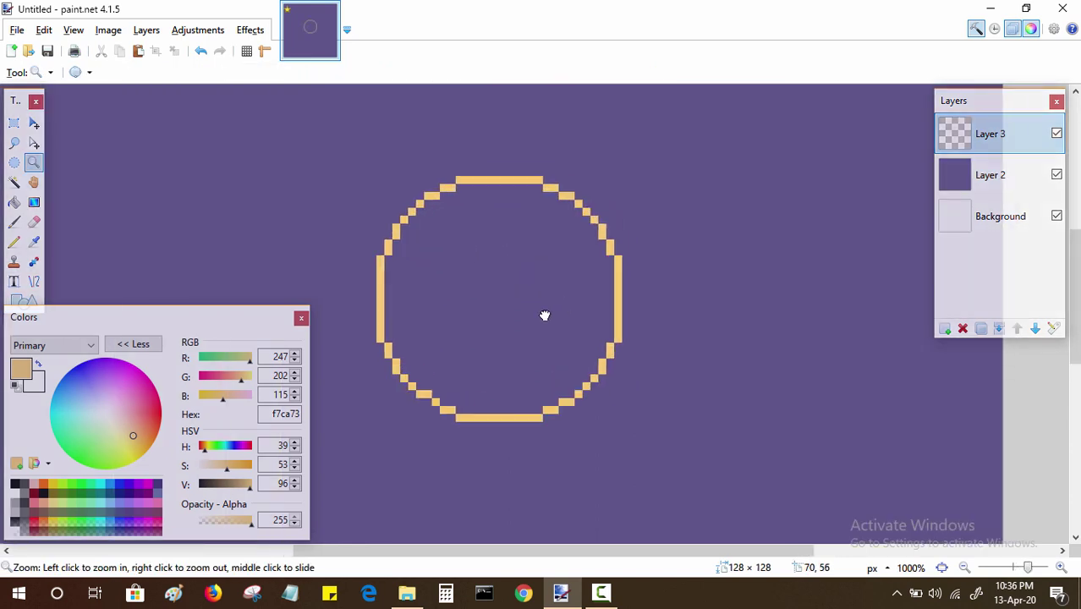
drag(554, 323, 560, 327)
click(962, 552)
drag(641, 403, 951, 426)
drag(671, 408, 796, 376)
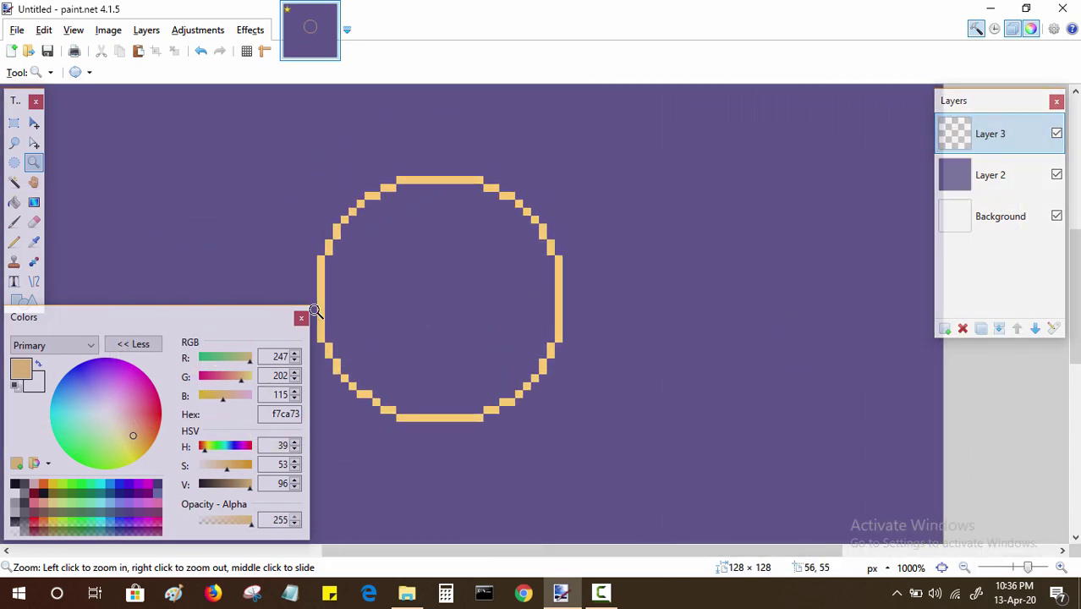
click(133, 344)
click(246, 51)
drag(274, 258, 321, 250)
Step: Sample the purple from Layer 2 and paint over the straight left side of the circle on Layer 3 with the Pencil
key(p)
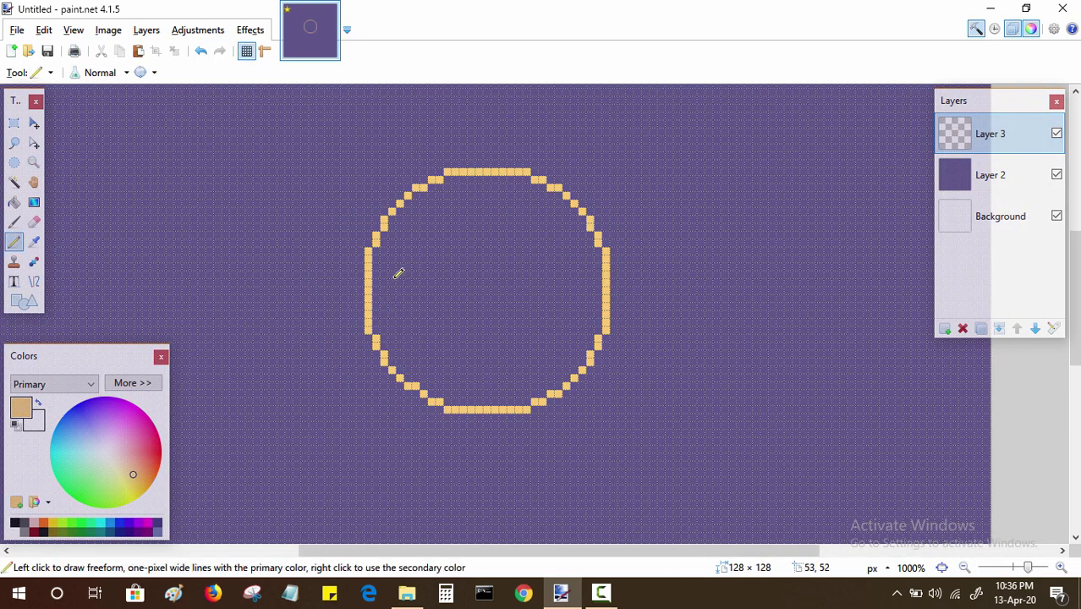
key(b)
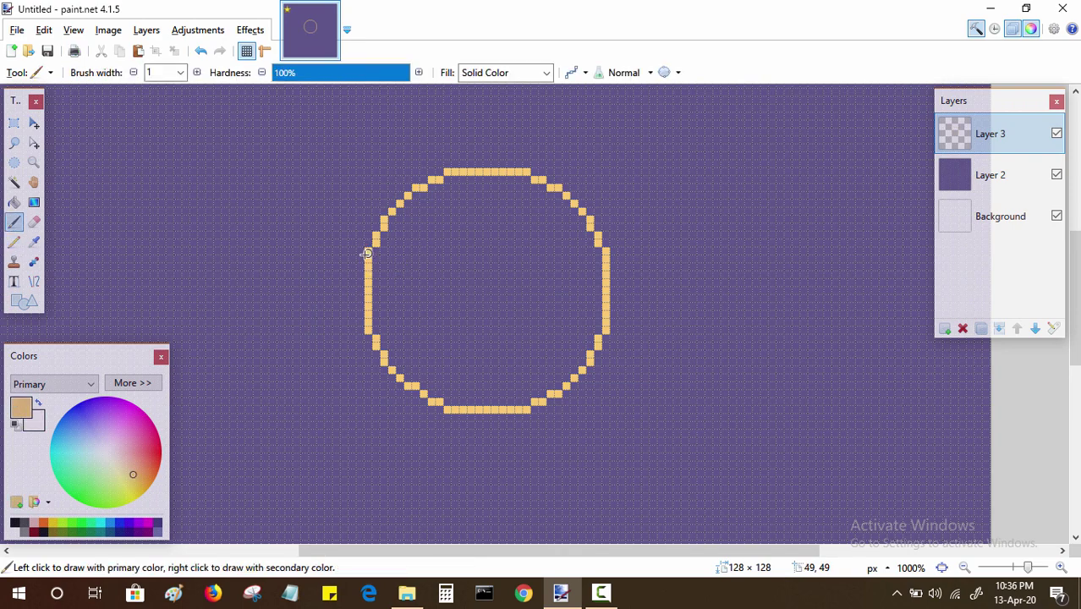
key(x)
key(k)
click(975, 179)
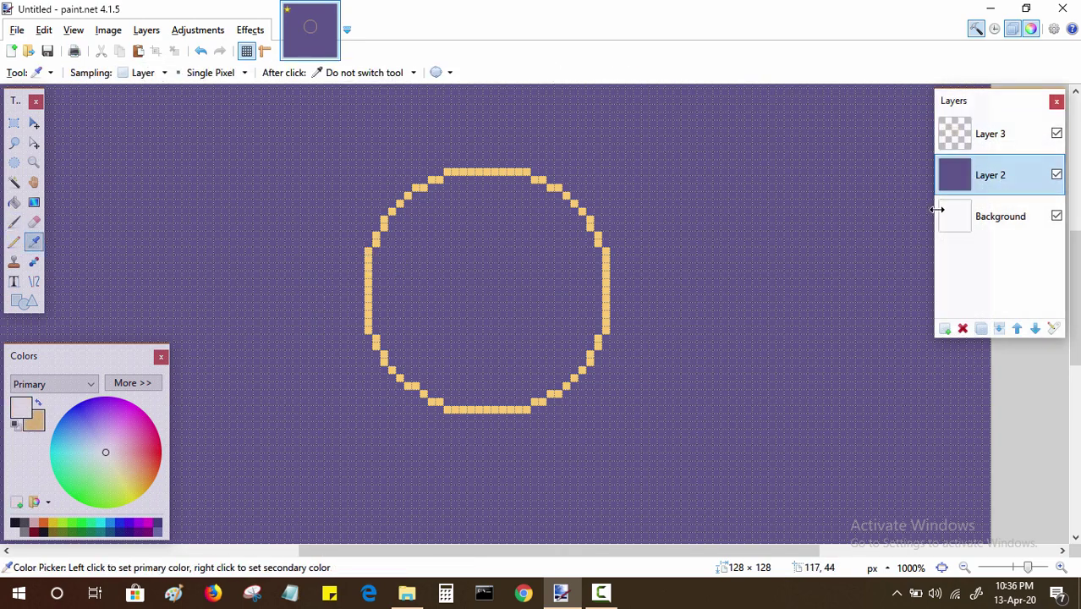
click(832, 230)
click(989, 134)
key(p)
drag(370, 280, 369, 312)
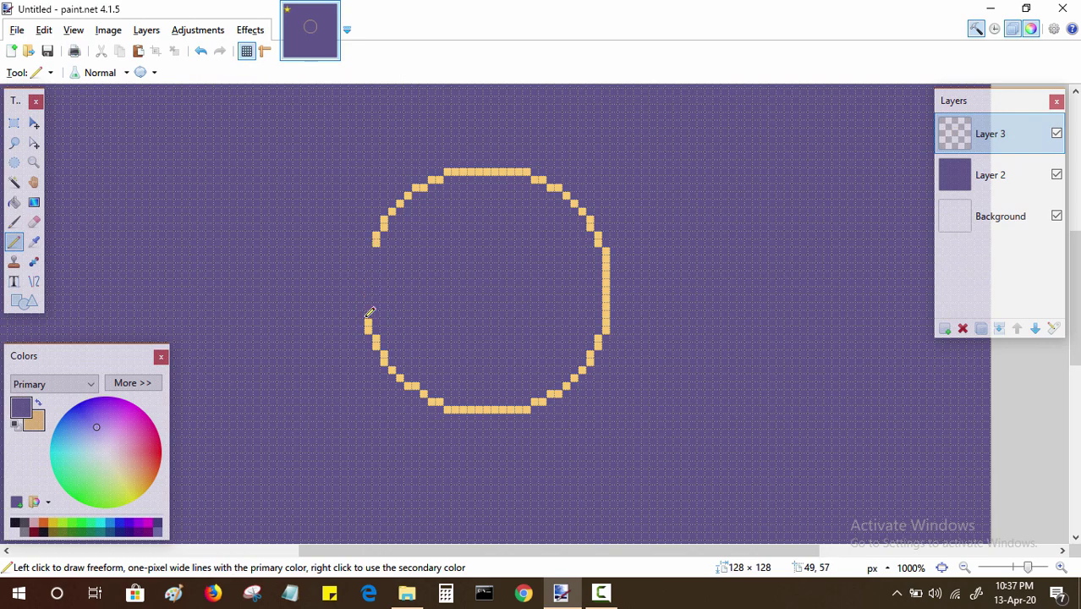
Step: Round off the circle's four flat sides with the Pencil, moving the middle five pixels of each side one pixel outward in yellow
key(x)
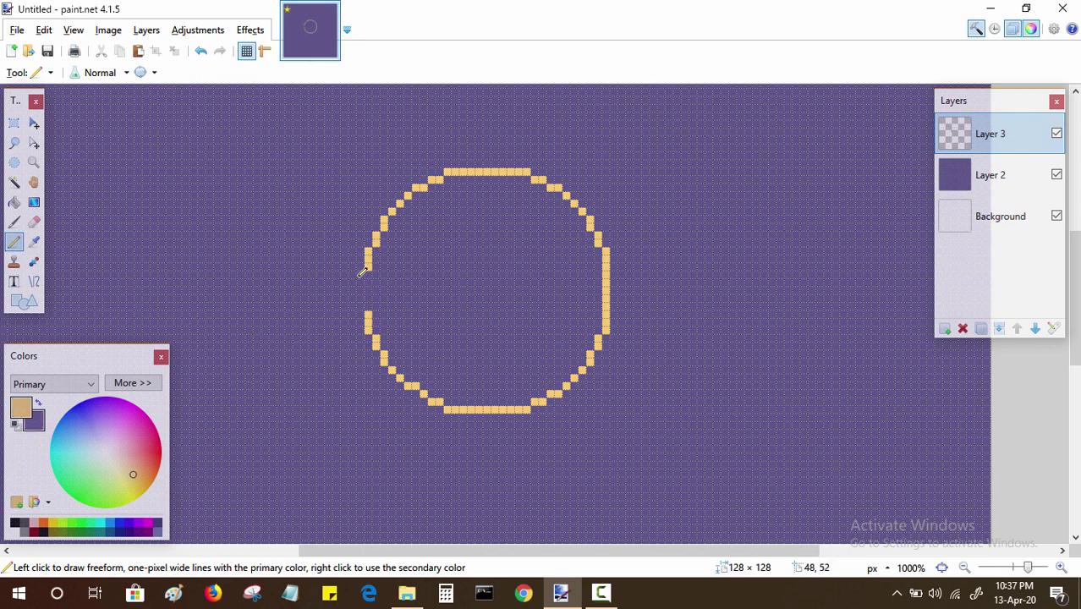
mouse_move(361, 276)
mouse_down()
mouse_move(354, 306)
mouse_move(369, 337)
mouse_up()
key(ctrl+z)
drag(606, 270, 606, 325)
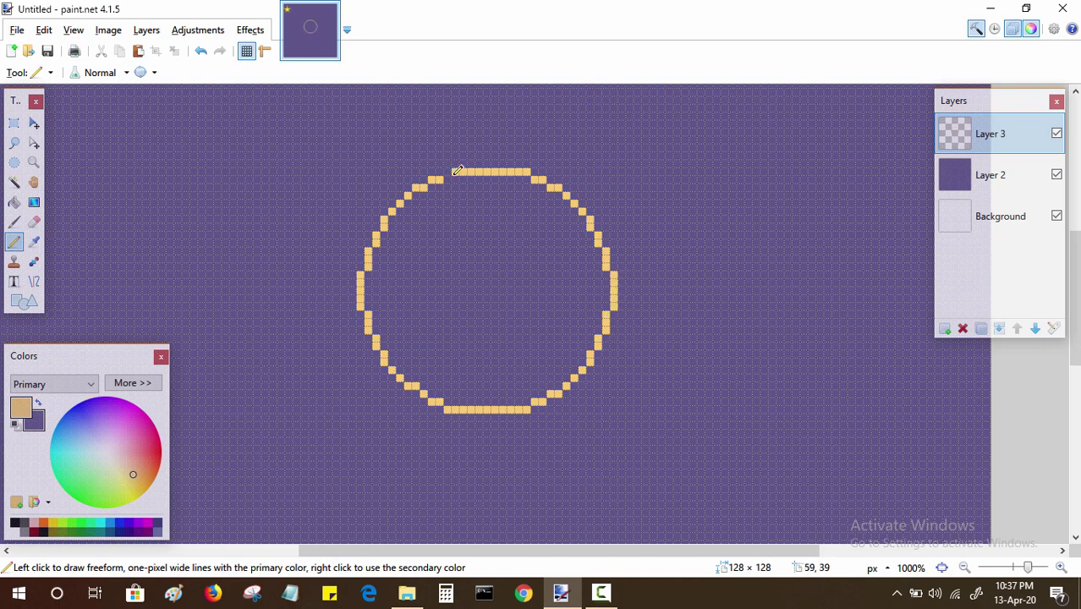
drag(489, 169, 457, 167)
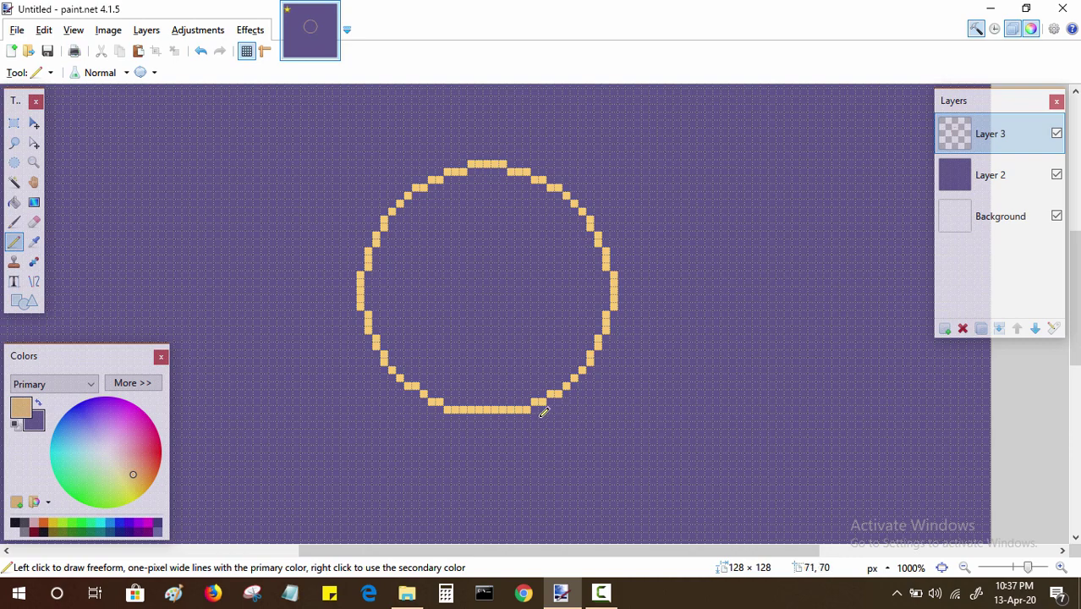
mouse_move(543, 412)
mouse_down()
mouse_move(464, 409)
mouse_move(477, 408)
mouse_up()
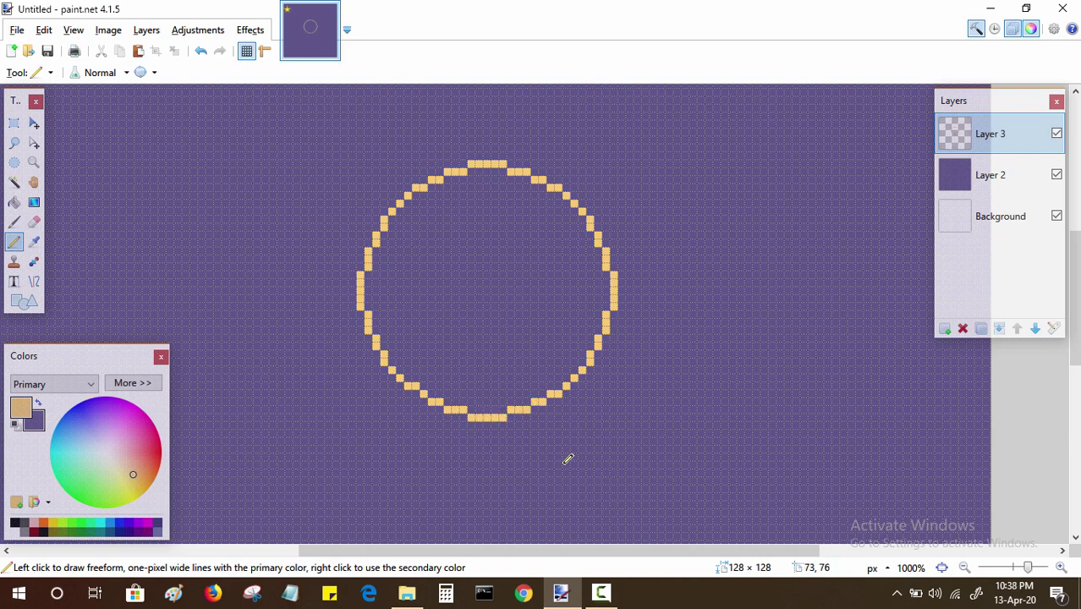
drag(474, 170, 478, 401)
drag(373, 303, 595, 294)
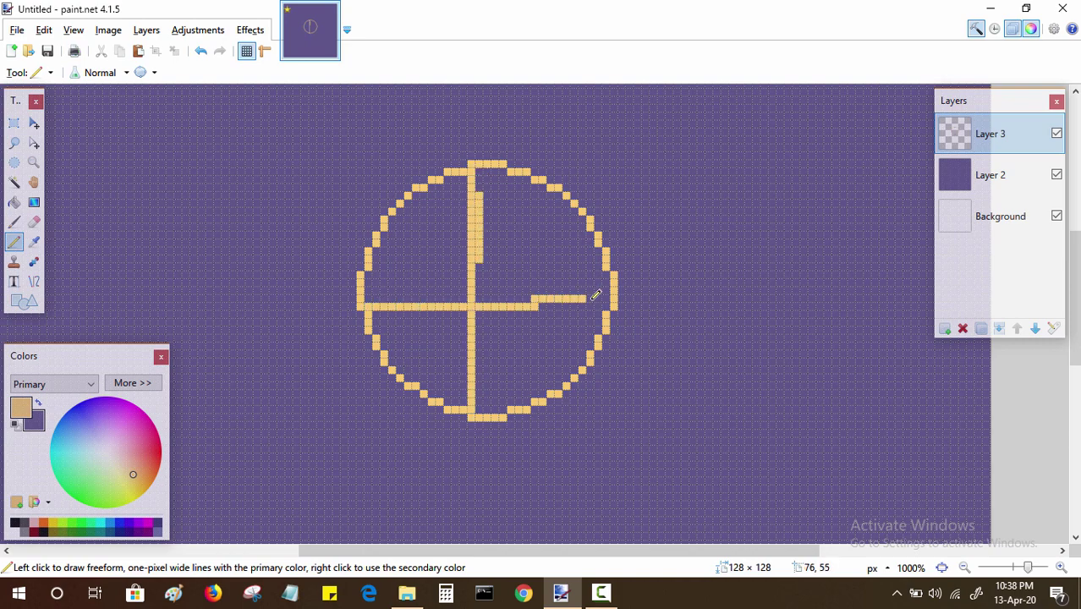
key(ctrl+z)
key(ctrl+z)
key(ctrl+z)
Step: Select the circle's whole interior with the Magic Wand in add mode, including the thin strips along its four sides
key(s)
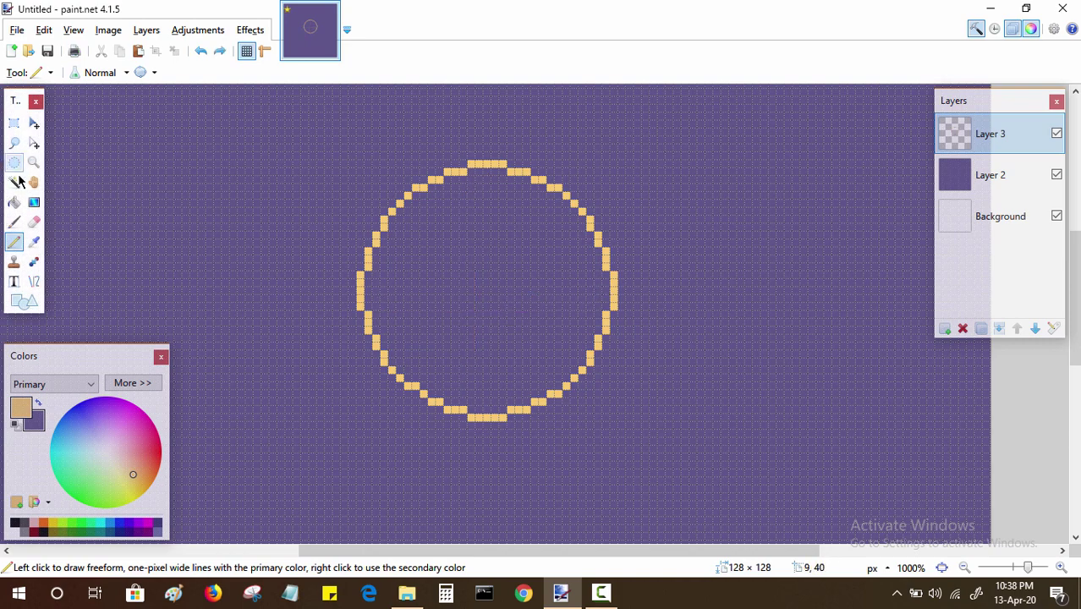
click(423, 283)
click(370, 290)
key(ctrl+z)
click(95, 73)
click(369, 290)
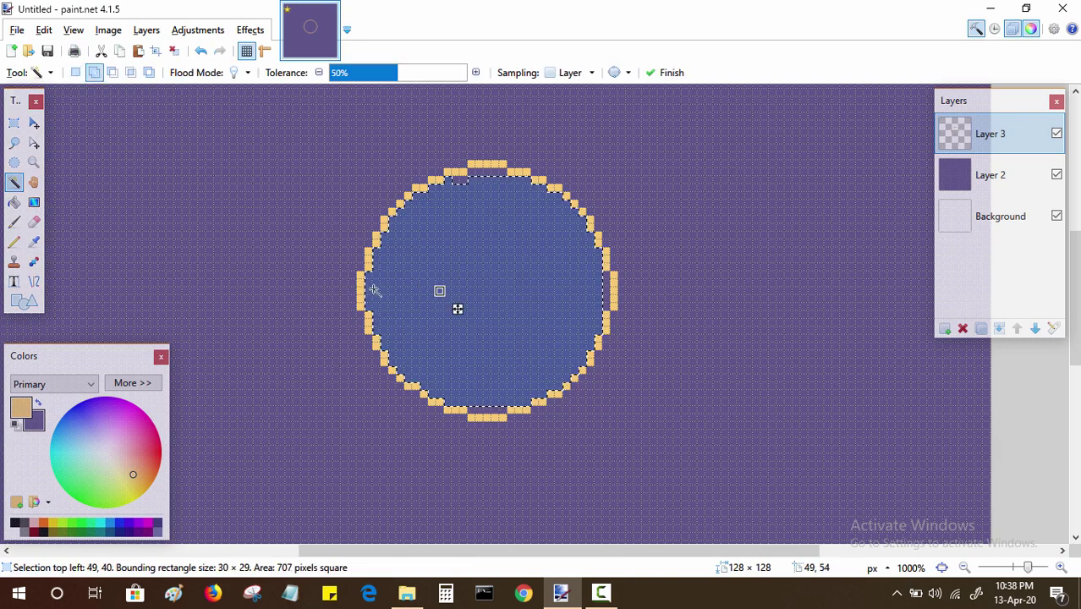
click(479, 172)
ctrl+click(606, 298)
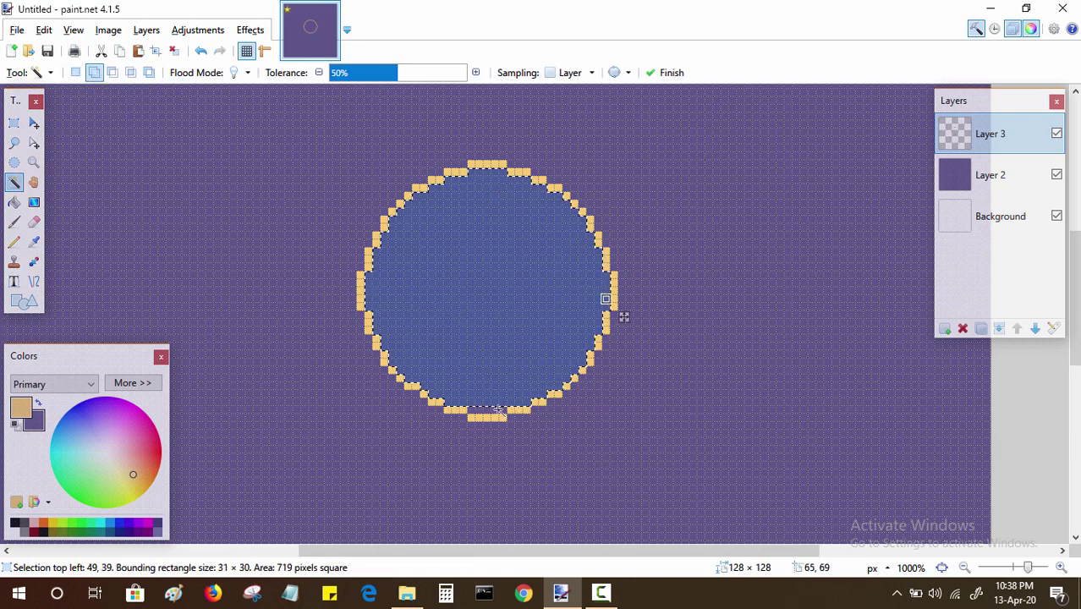
ctrl+click(495, 409)
Step: Fill the selected circle interior and its remaining edge gaps with the yellow primary colour, and deselect
key(f)
click(454, 283)
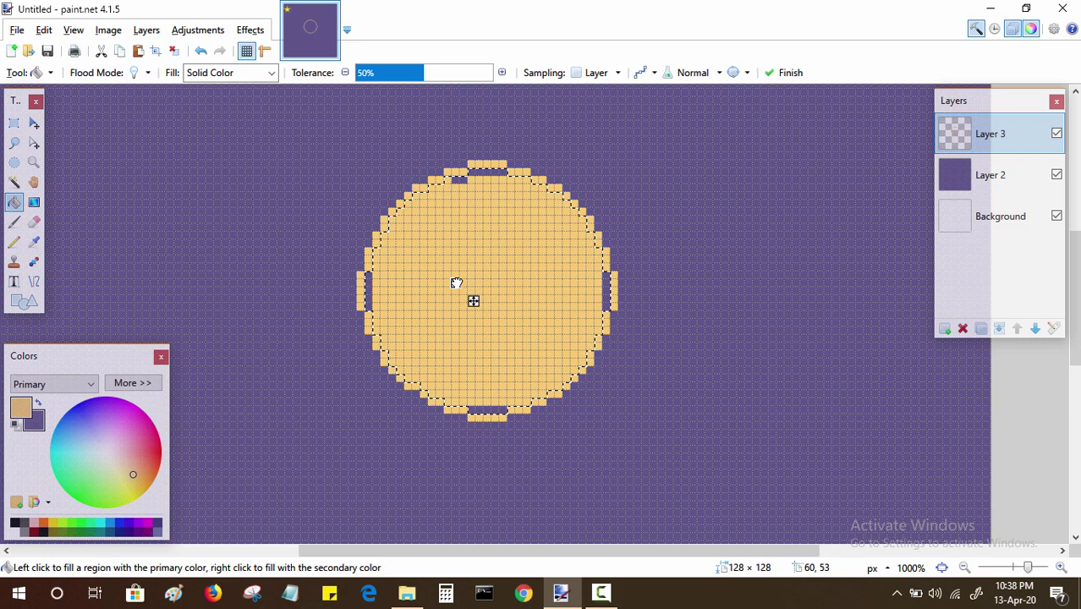
click(367, 291)
click(455, 179)
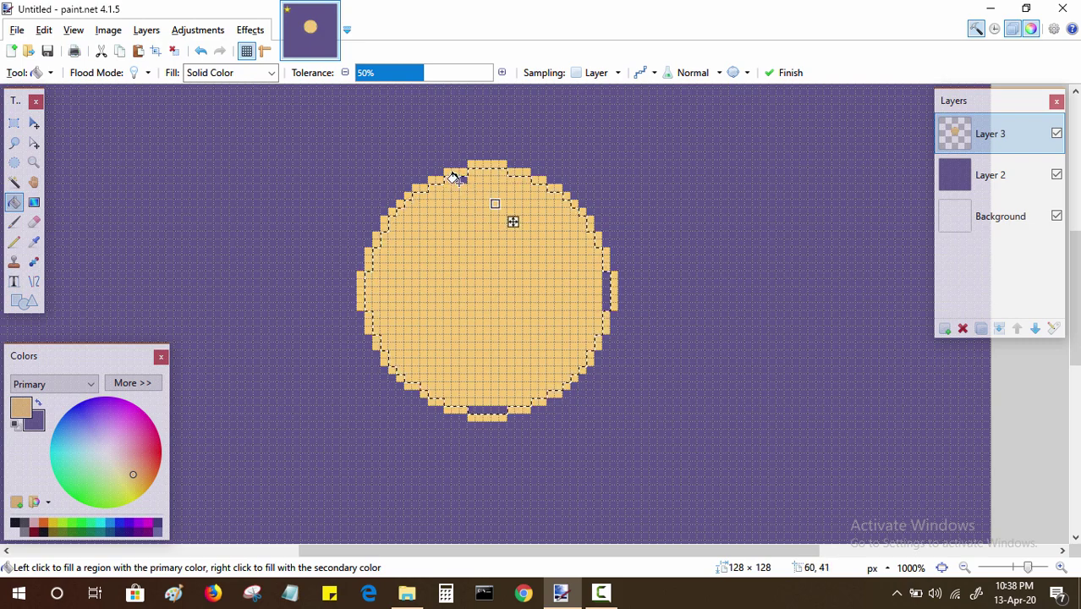
click(606, 288)
click(481, 409)
key(ctrl+d)
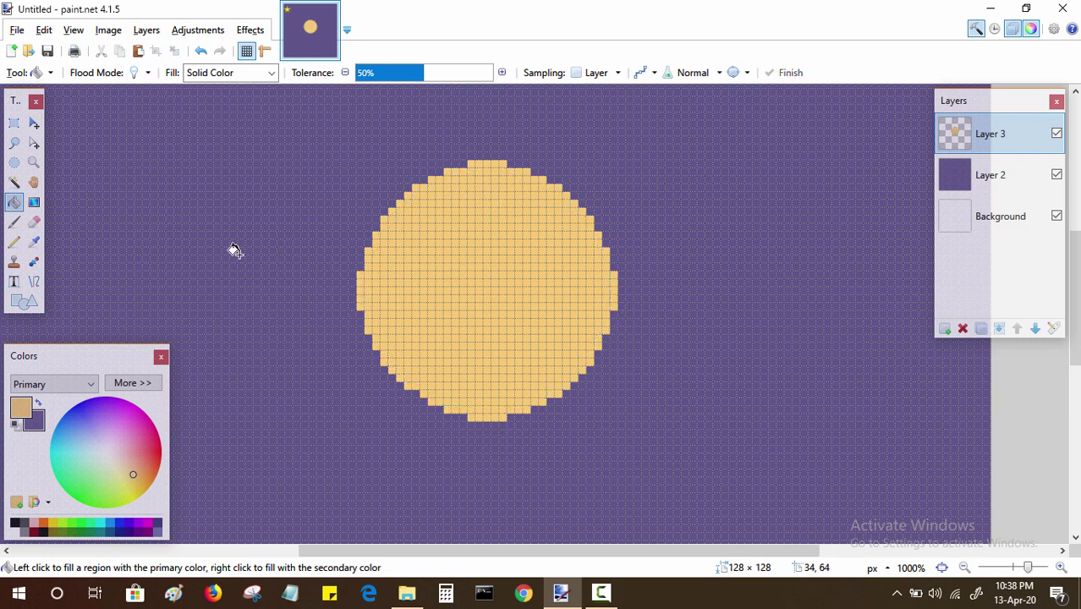
Step: Set the primary colour to hex fdaf6f and pencil a large irregular orange patch inside the circle, leaving a yellow rim
click(14, 241)
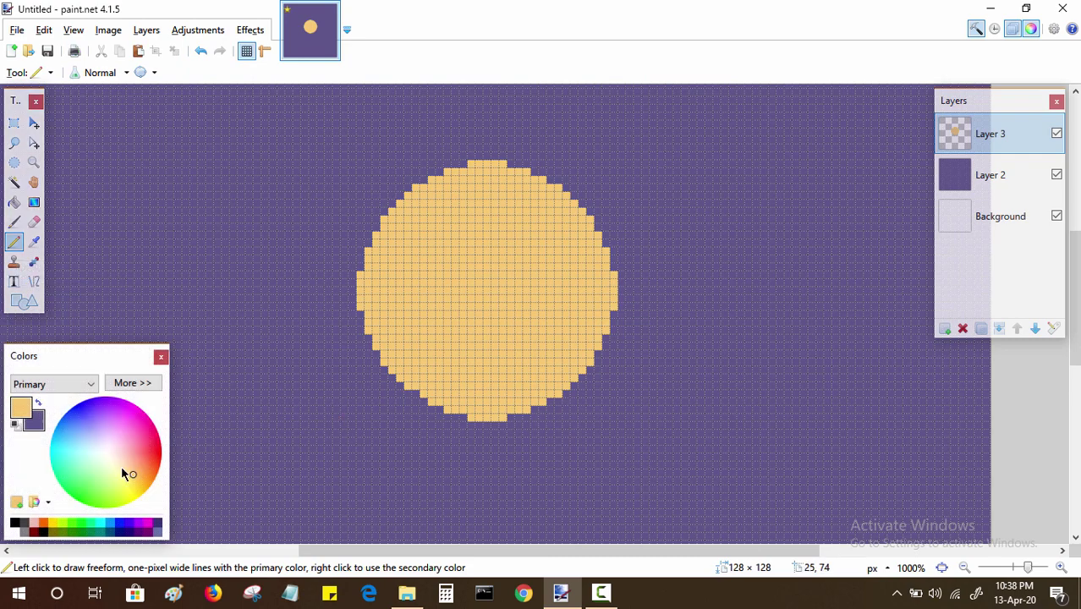
click(131, 382)
double_click(272, 413)
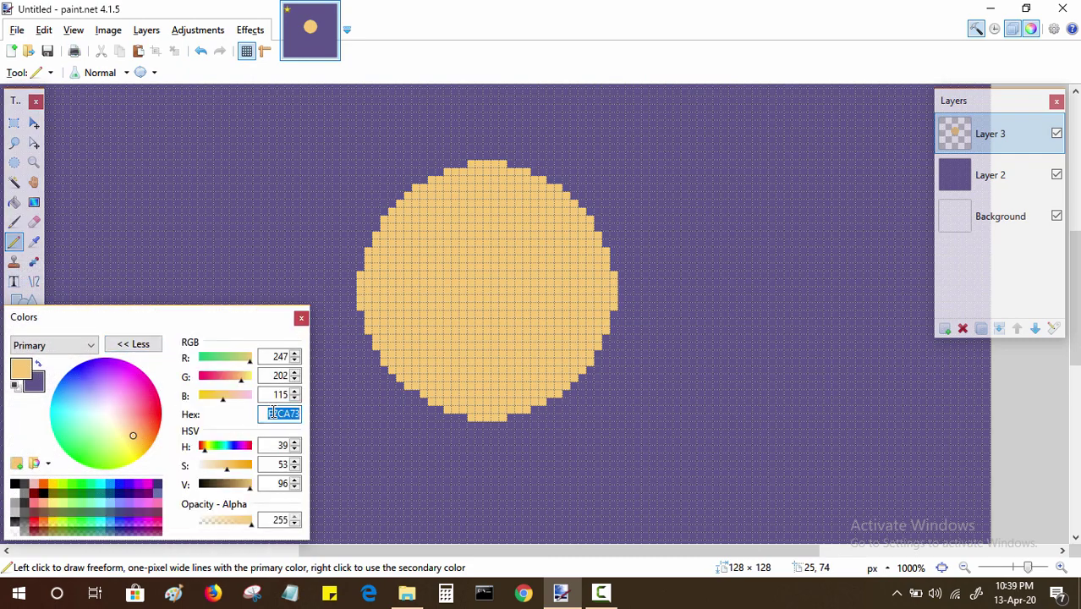
text(fdaf6f)
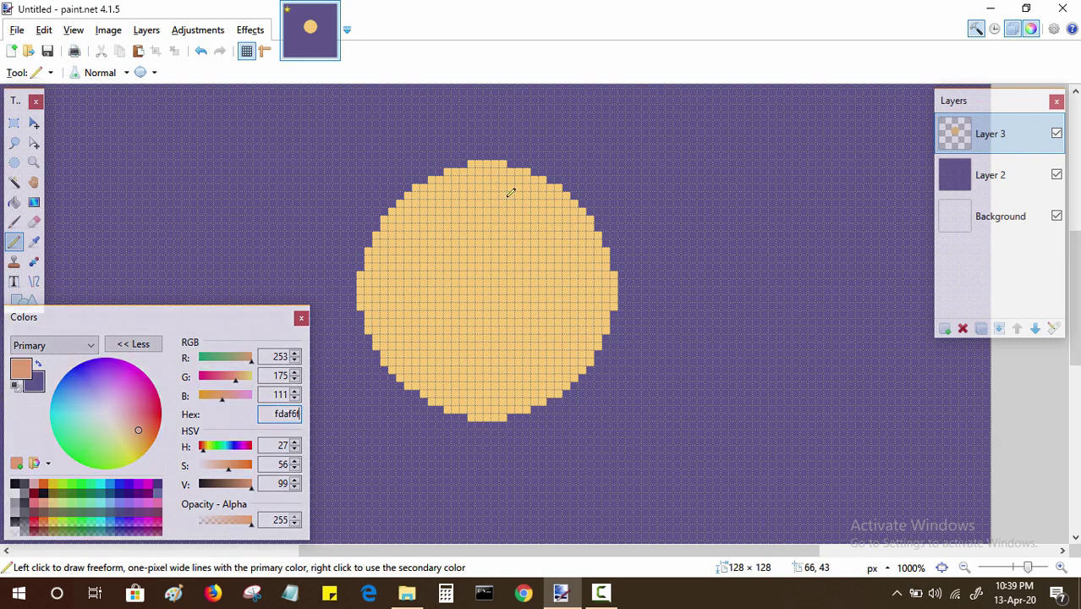
mouse_move(497, 179)
mouse_down()
mouse_move(407, 224)
mouse_move(388, 277)
mouse_move(413, 347)
mouse_move(458, 373)
mouse_move(534, 385)
mouse_move(577, 319)
mouse_move(573, 243)
mouse_move(499, 185)
mouse_move(433, 212)
mouse_move(457, 205)
mouse_move(444, 204)
mouse_move(454, 232)
mouse_move(511, 216)
mouse_move(553, 246)
mouse_move(537, 331)
mouse_move(518, 295)
mouse_move(450, 234)
mouse_move(416, 245)
mouse_move(412, 306)
mouse_move(438, 301)
mouse_move(415, 325)
mouse_move(498, 342)
mouse_move(426, 336)
mouse_move(548, 342)
mouse_move(548, 315)
mouse_move(459, 349)
mouse_move(508, 379)
mouse_move(466, 366)
mouse_move(463, 339)
mouse_up()
key(b)
key(p)
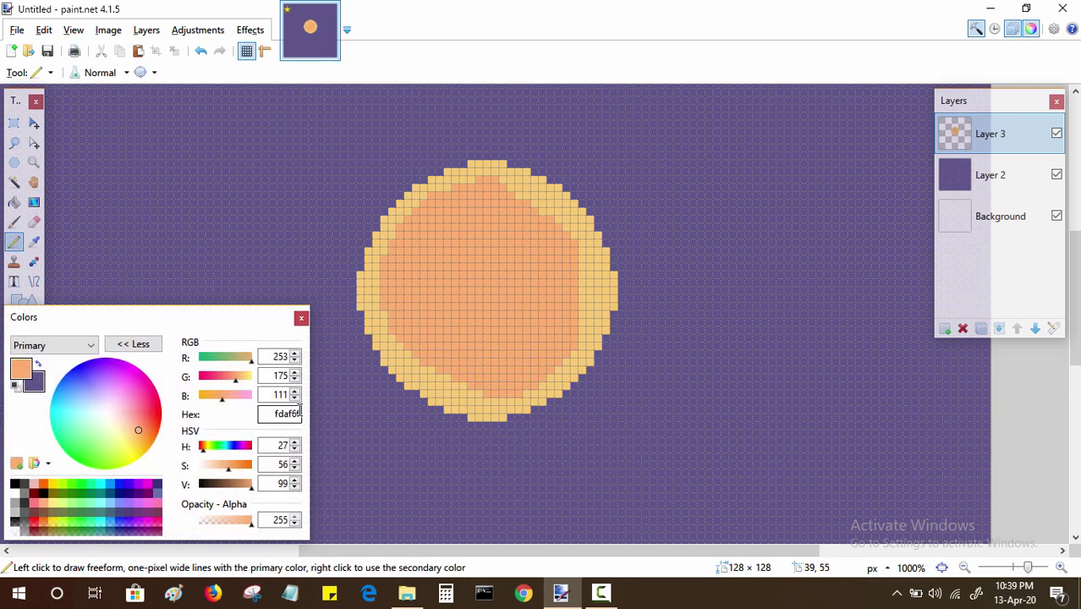
double_click(289, 414)
text(0fca25)
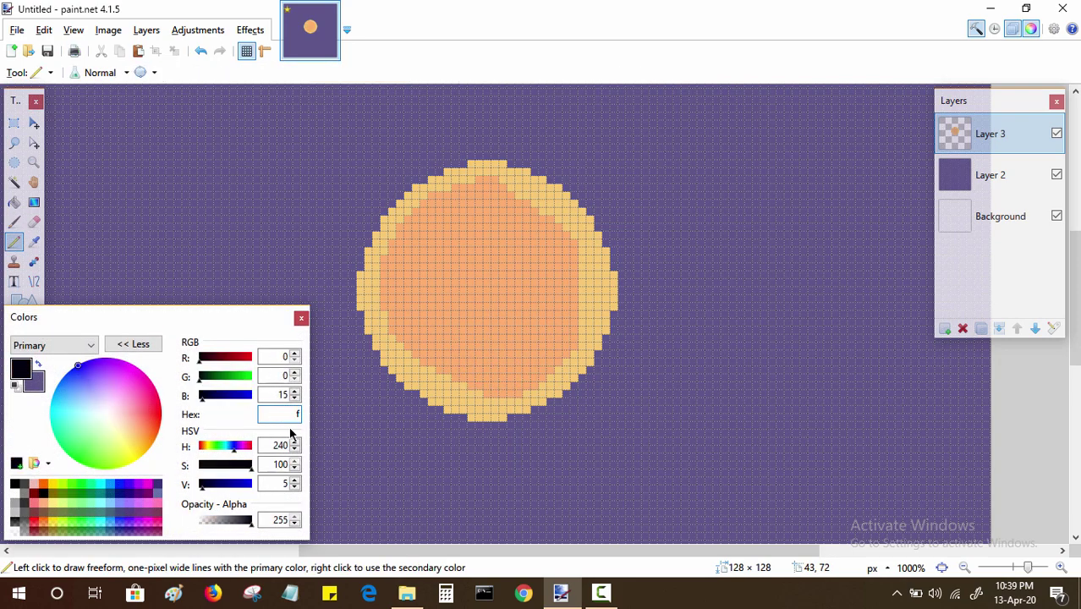
text(ca25c)
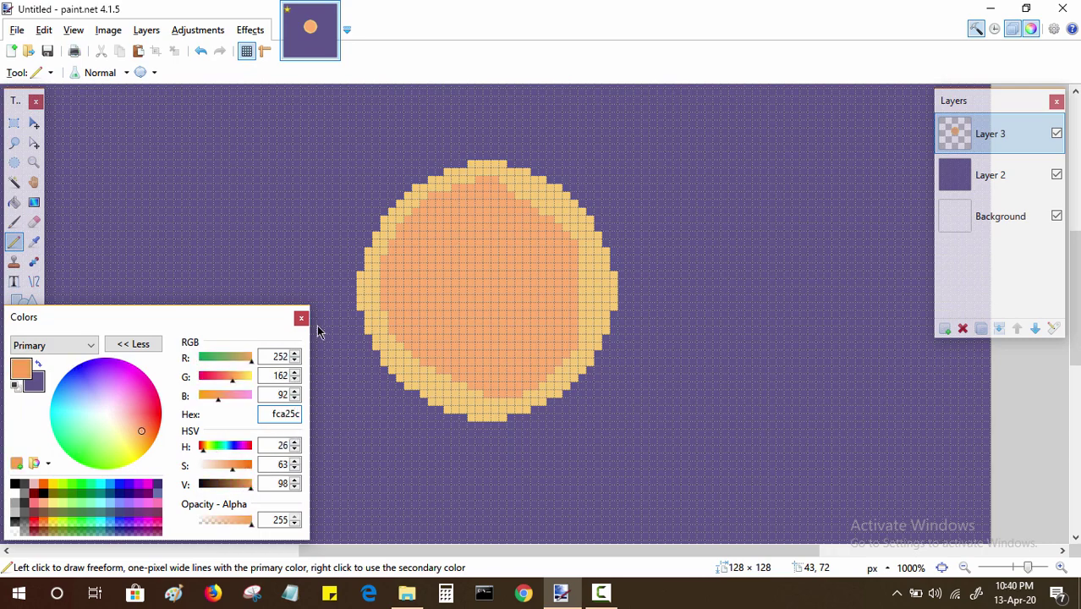
text(f)
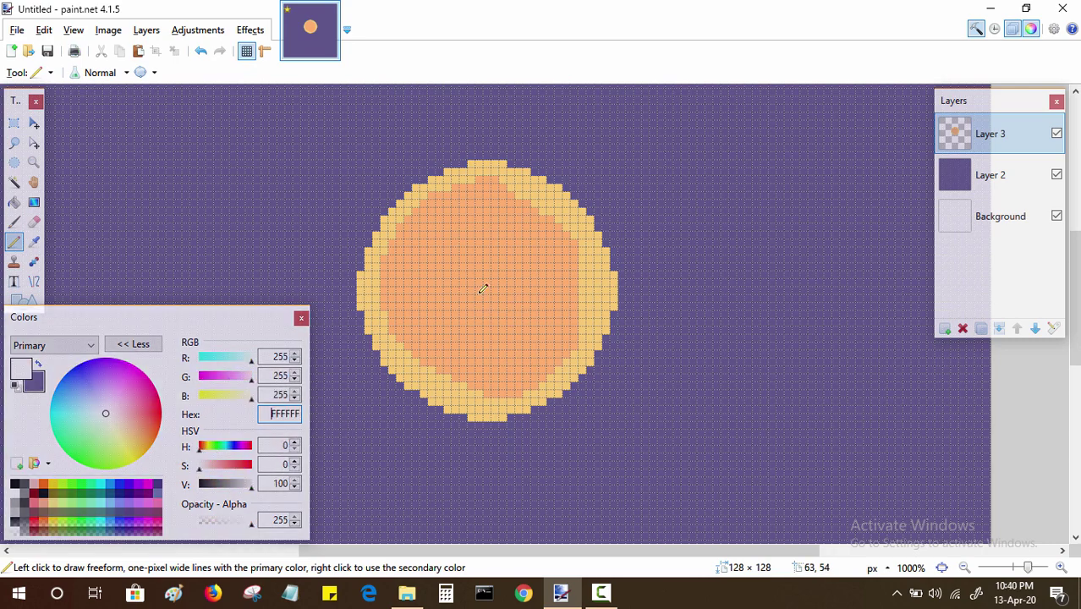
Step: Set the primary colour to hex fca25c
double_click(288, 412)
text(fca)
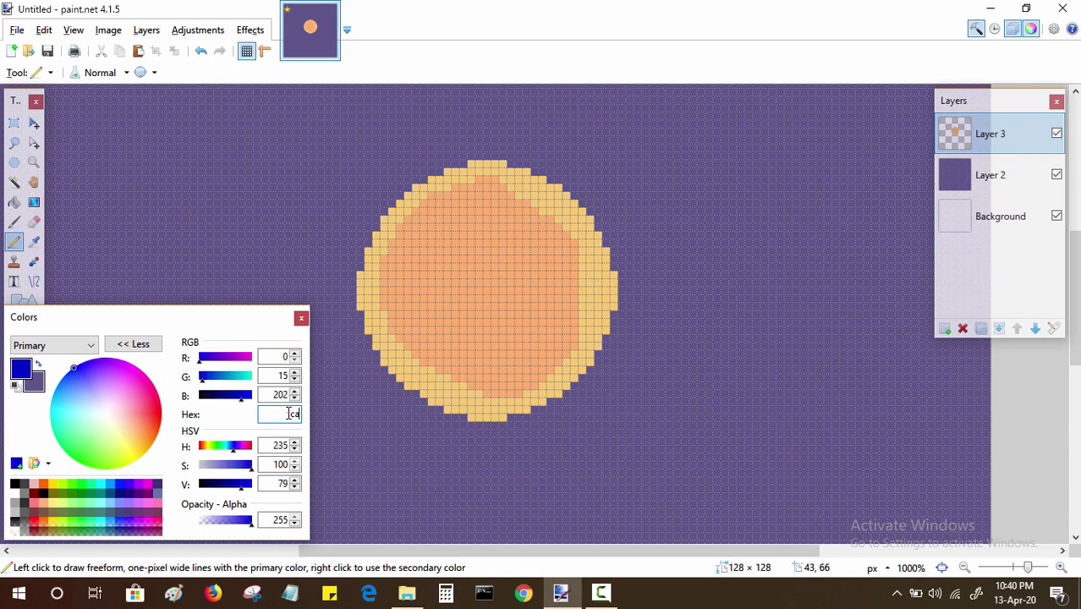
text(25c)
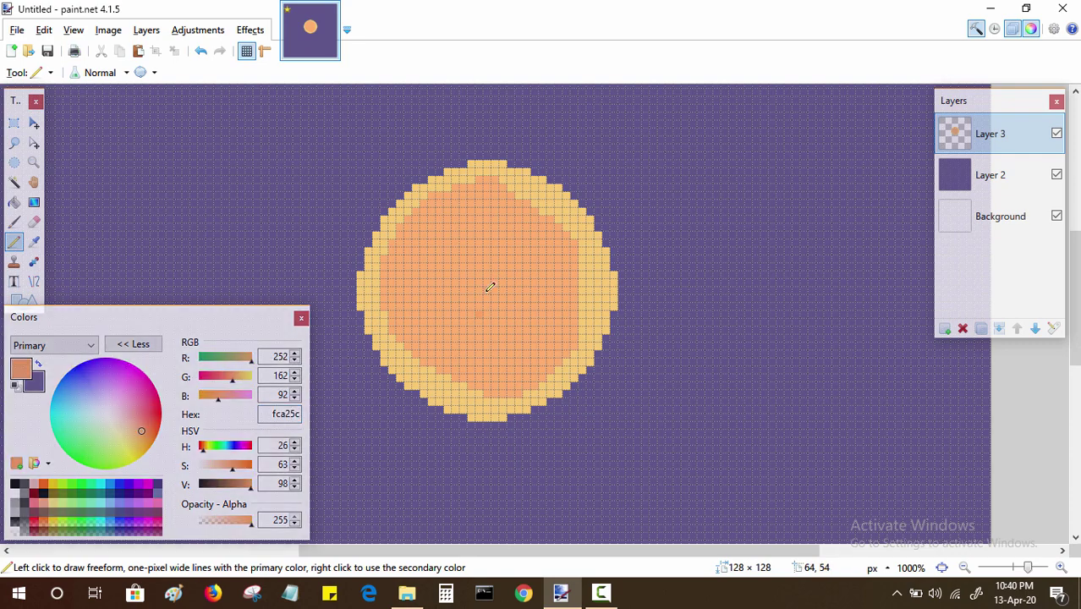
Step: Paint a darker orange area over the middle of the light orange patch with an enlarged Paintbrush
text(b)
key(bracketright)
key(bracketright)
key(bracketright)
key(bracketright)
key(bracketright)
key(bracketright)
key(bracketright)
key(bracketright)
key(bracketright)
key(bracketright)
key(bracketright)
key(bracketright)
key(bracketright)
key(bracketright)
key(bracketright)
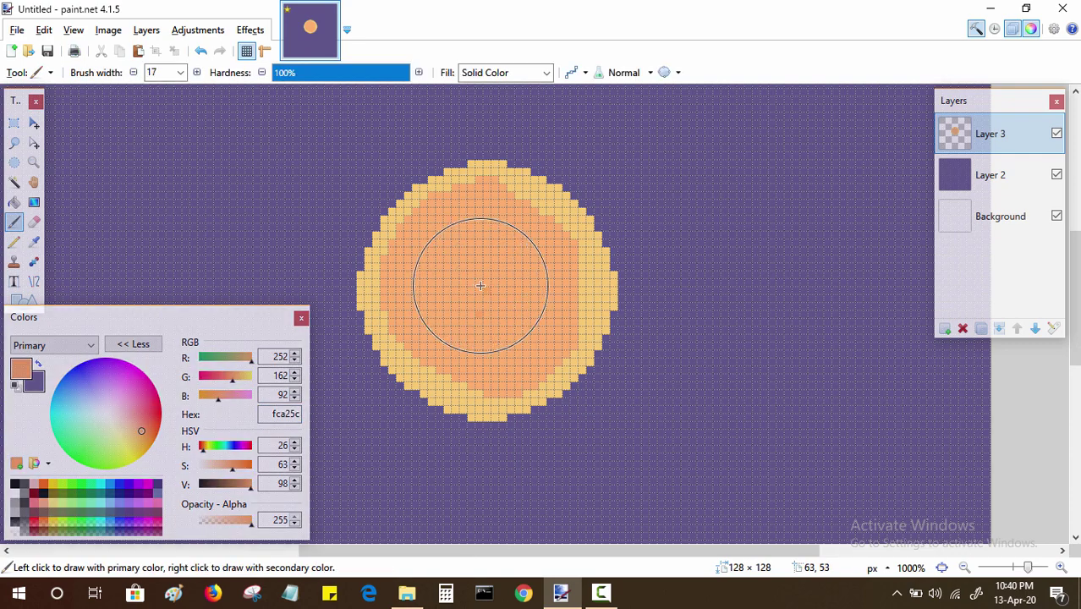
key(bracketright)
key(bracketleft)
key(bracketleft)
key(bracketleft)
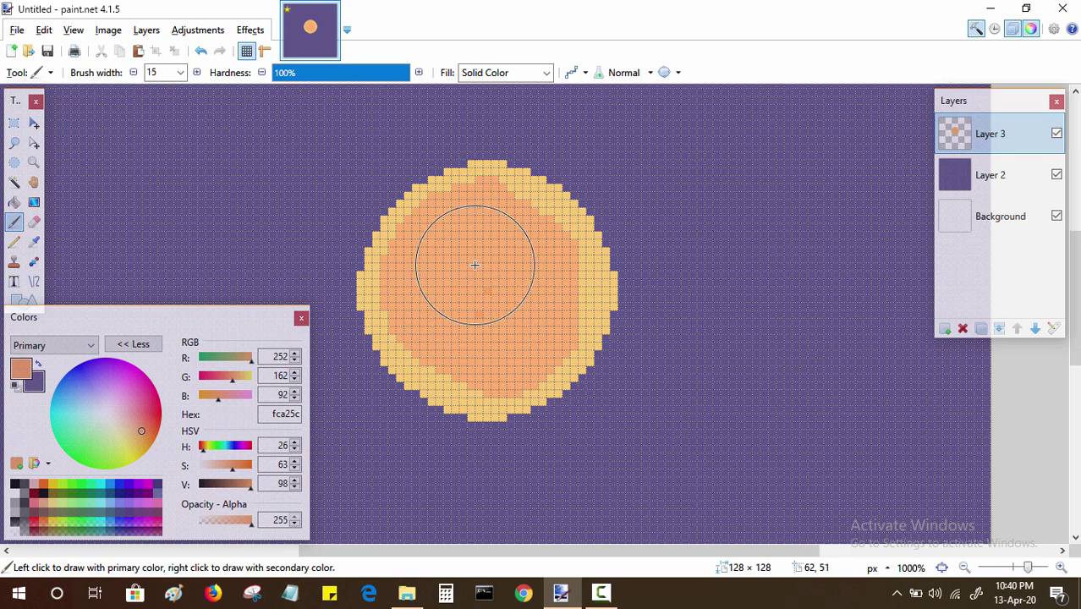
key(bracketleft)
key(bracketleft)
key(bracketleft)
key(bracketleft)
key(bracketleft)
mouse_move(480, 233)
mouse_down()
mouse_move(444, 260)
mouse_move(422, 311)
mouse_move(409, 303)
mouse_move(410, 318)
mouse_move(476, 355)
mouse_move(467, 306)
mouse_move(491, 337)
mouse_move(474, 289)
mouse_move(524, 278)
mouse_move(478, 216)
mouse_up()
Step: Reduce the brush width to 4 and extend the darker orange to the left edge of the light orange patch
key(bracketleft)
key(bracketleft)
key(bracketleft)
key(bracketleft)
key(bracketleft)
key(bracketleft)
drag(407, 269, 393, 280)
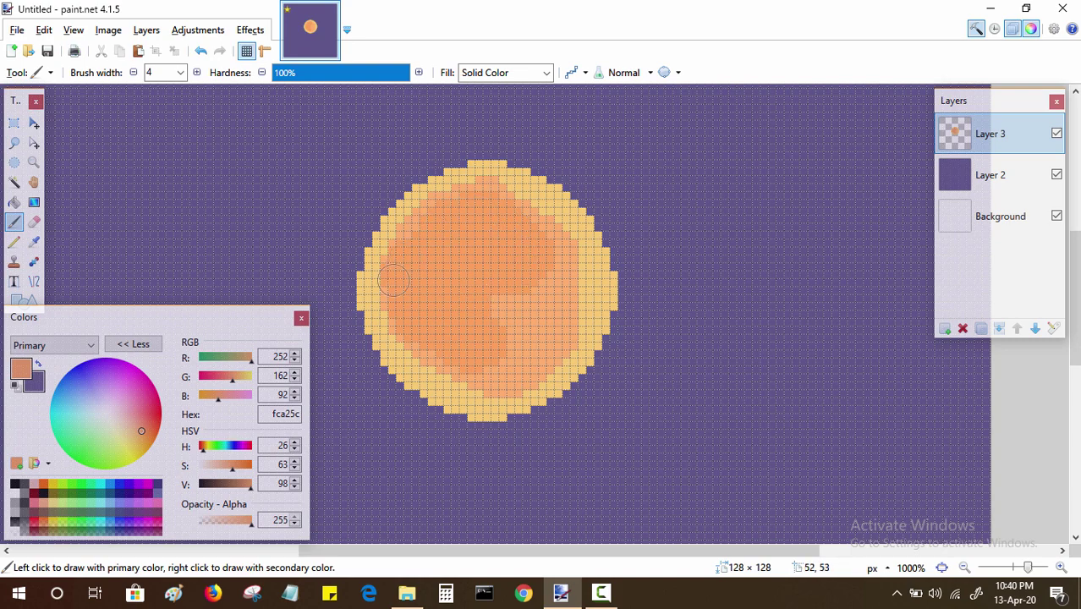
Step: Fill the remaining light orange pixels along the patch's upper-left and lower-left edges with darker orange using the Pencil
key(z)
click(451, 265)
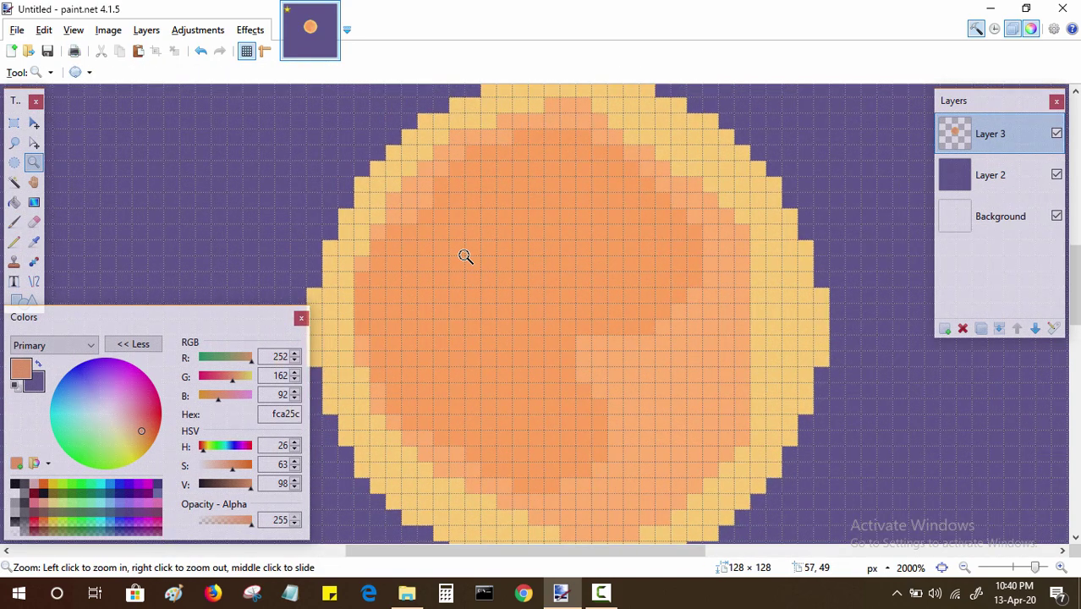
key(p)
mouse_move(387, 210)
mouse_down()
mouse_move(424, 171)
mouse_move(479, 144)
mouse_move(459, 139)
mouse_move(589, 115)
mouse_up()
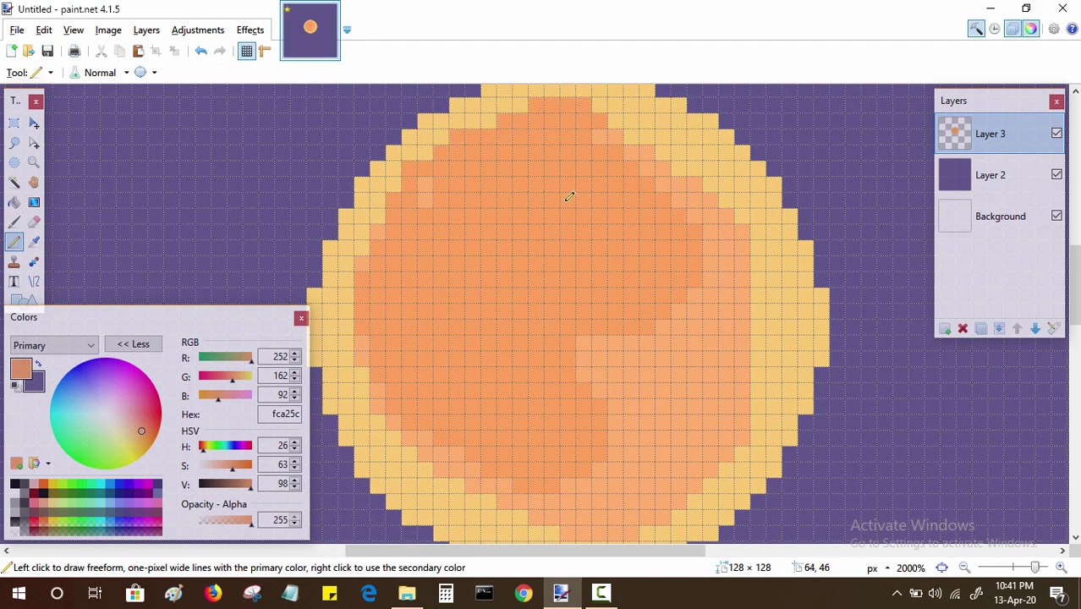
scroll(429, 241, down, 1)
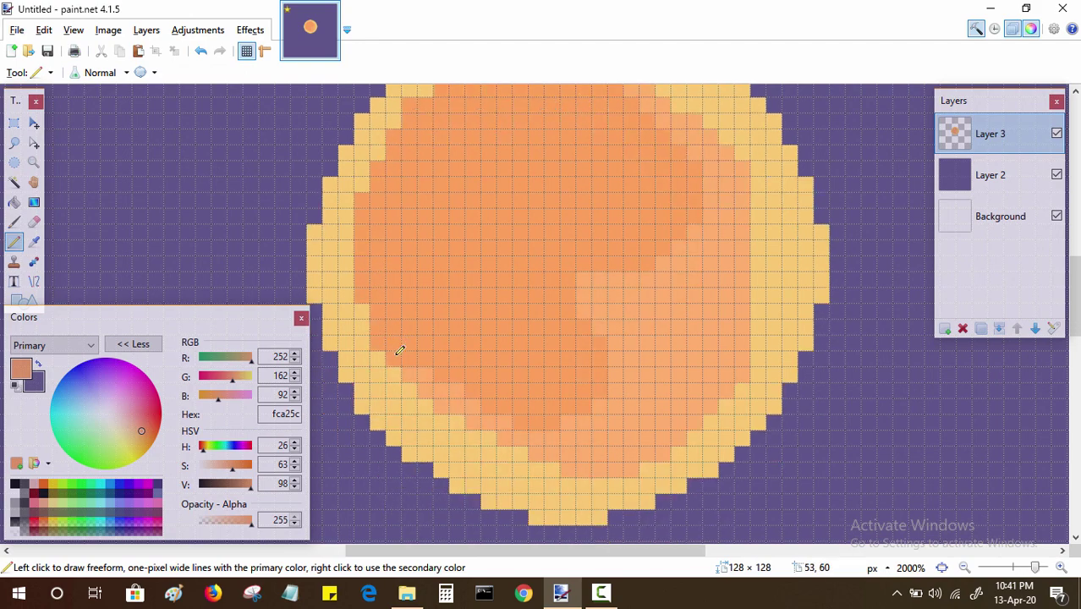
mouse_move(398, 352)
mouse_down()
mouse_move(455, 401)
mouse_move(443, 404)
mouse_move(474, 401)
mouse_move(477, 430)
mouse_move(507, 441)
mouse_move(557, 425)
mouse_up()
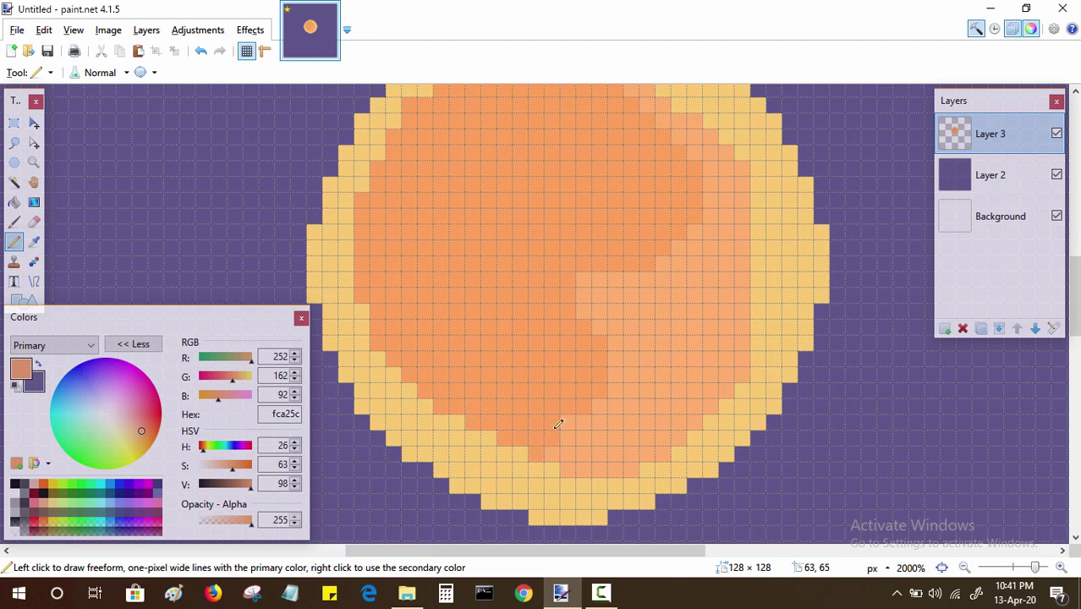
Step: Sample the light orange as the secondary colour and the darker orange as the primary colour, returning to the Pencil
key(k)
right_click(643, 420)
click(551, 374)
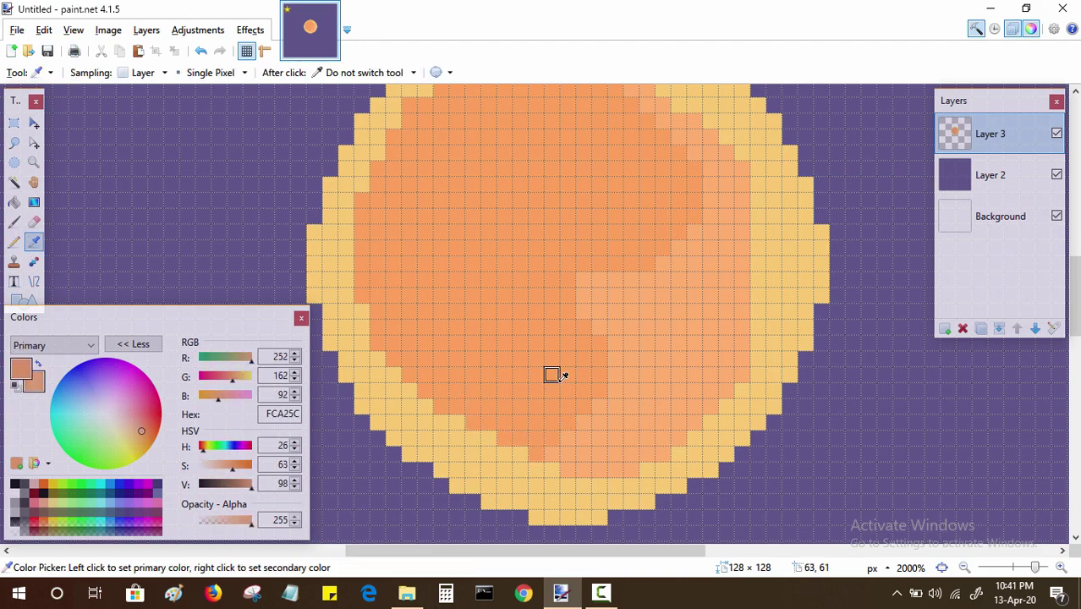
key(p)
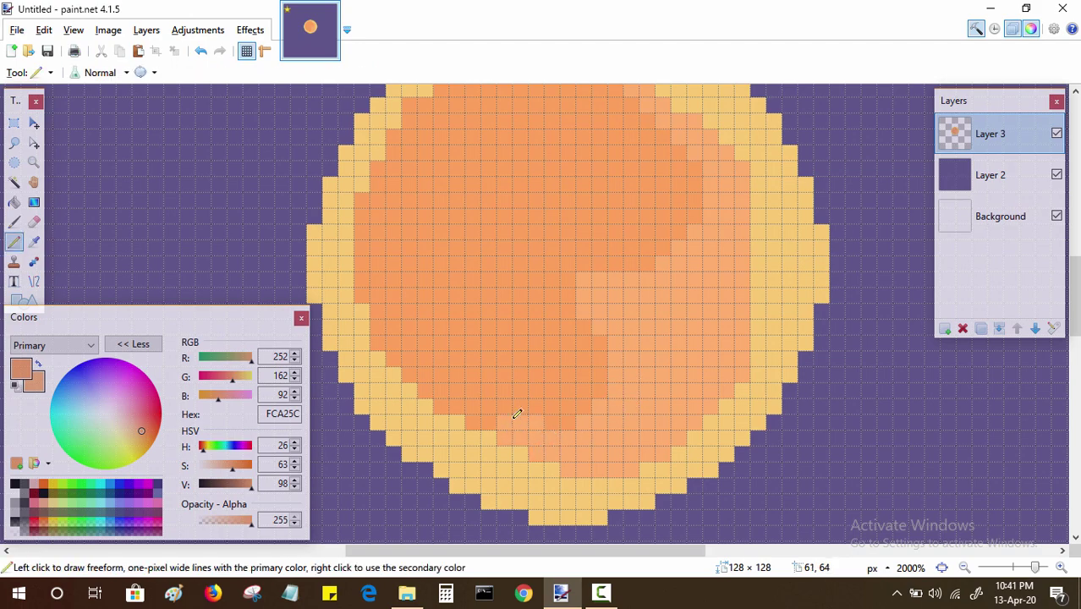
Step: Roughen the border between the two oranges with Pencil pixels and extend the darker orange along the planet's upper-right side
mouse_move(514, 418)
mouse_down()
mouse_move(471, 406)
mouse_move(536, 397)
mouse_move(576, 429)
mouse_move(604, 391)
mouse_move(588, 376)
mouse_move(584, 388)
mouse_move(570, 373)
mouse_move(567, 382)
mouse_move(575, 344)
mouse_move(596, 337)
mouse_move(564, 319)
mouse_move(539, 326)
mouse_move(568, 311)
mouse_up()
drag(567, 339, 567, 363)
mouse_move(756, 277)
mouse_down()
mouse_move(760, 267)
mouse_move(746, 343)
mouse_move(744, 238)
mouse_move(724, 309)
mouse_move(738, 306)
mouse_up()
drag(626, 302, 665, 304)
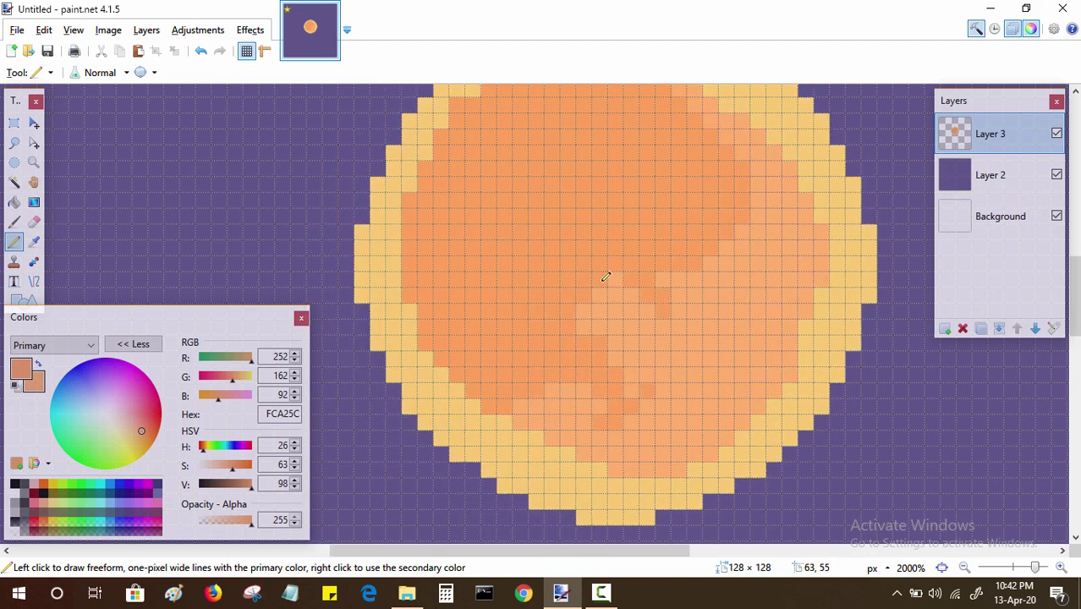
mouse_move(659, 344)
mouse_down()
mouse_move(596, 423)
mouse_move(681, 385)
mouse_move(654, 351)
mouse_move(715, 272)
mouse_move(715, 243)
mouse_move(745, 275)
mouse_move(695, 199)
mouse_move(610, 156)
mouse_move(640, 165)
mouse_up()
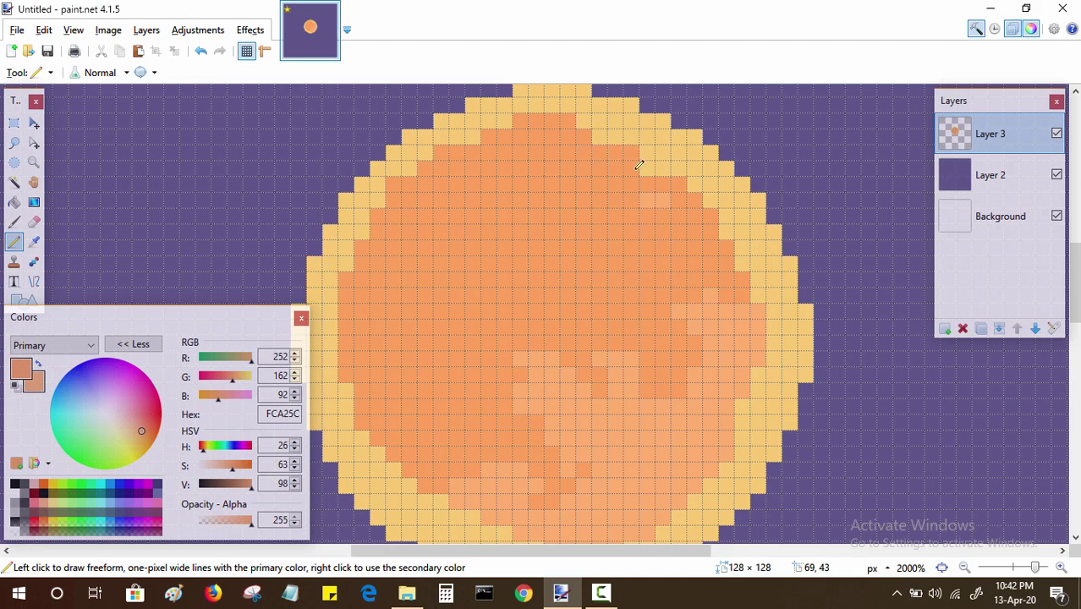
mouse_move(618, 314)
mouse_down()
mouse_move(697, 331)
mouse_move(642, 245)
mouse_move(710, 344)
mouse_up()
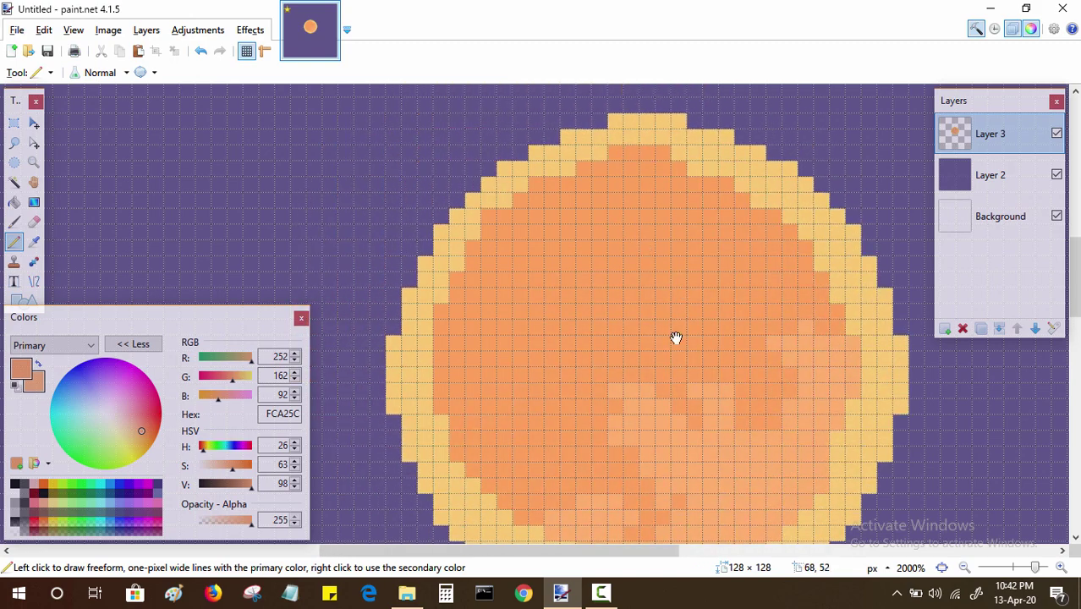
Step: Extend the darker orange over the yellow rim along the planet's upper-left and left edges, thinning the rim unevenly
mouse_move(487, 247)
mouse_down()
mouse_move(480, 214)
mouse_move(542, 165)
mouse_move(559, 175)
mouse_move(570, 152)
mouse_move(599, 158)
mouse_up()
drag(529, 275, 577, 211)
mouse_move(490, 171)
mouse_down()
mouse_move(474, 243)
mouse_move(480, 271)
mouse_move(455, 284)
mouse_move(475, 294)
mouse_move(470, 319)
mouse_up()
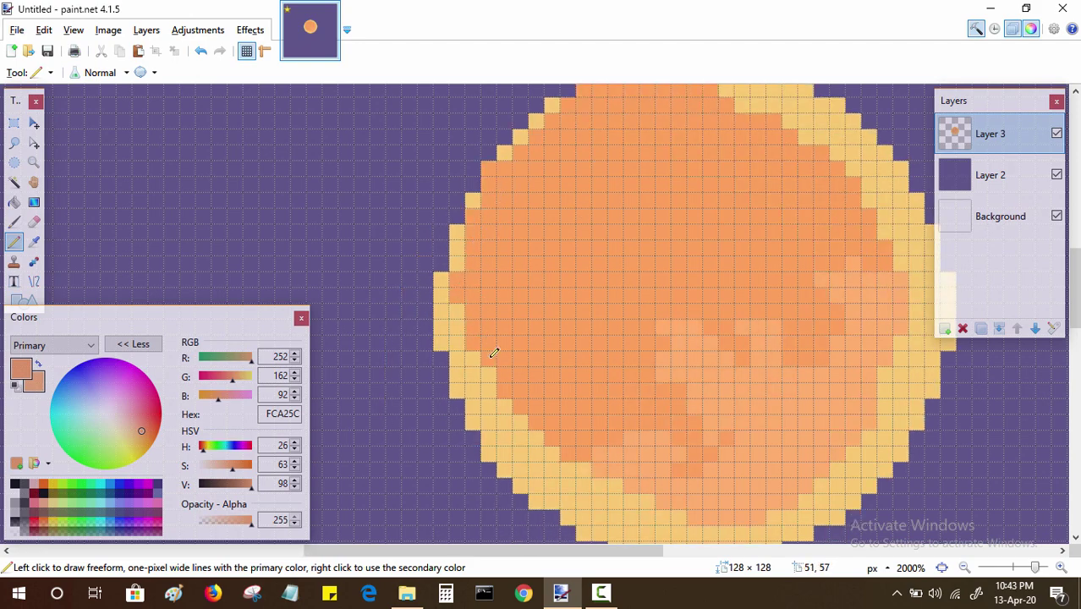
mouse_move(607, 337)
mouse_down()
mouse_move(571, 331)
mouse_move(586, 374)
mouse_move(509, 285)
mouse_up()
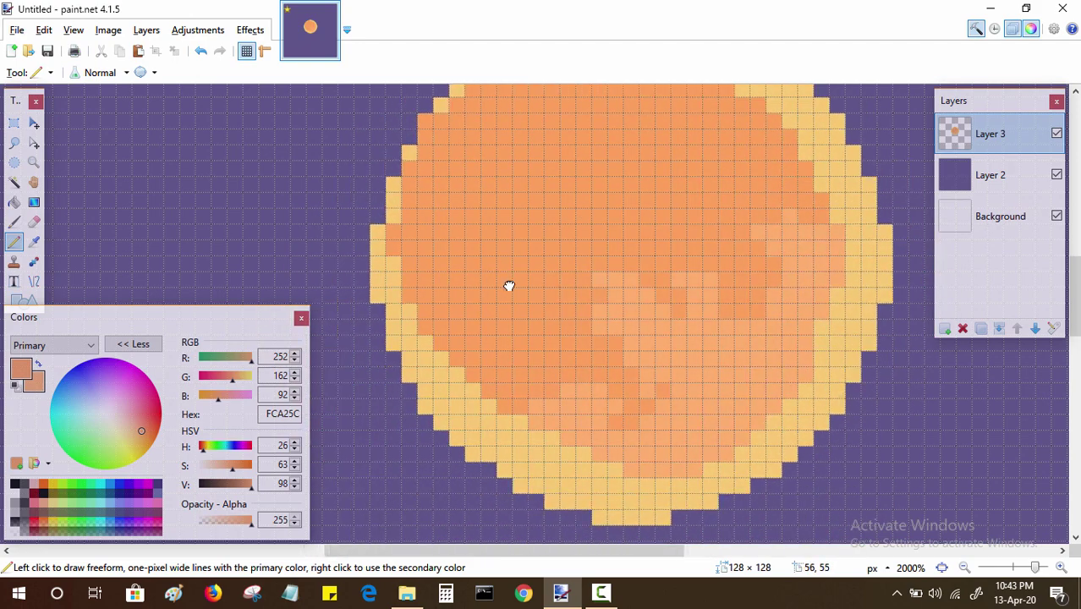
click(517, 417)
mouse_move(587, 392)
mouse_down()
mouse_move(557, 422)
mouse_move(606, 454)
mouse_move(578, 363)
mouse_up()
Step: Set the primary colour to hex e5806e and pencil an irregular reddish blotch with ragged edges on the planet's upper-left area
click(293, 414)
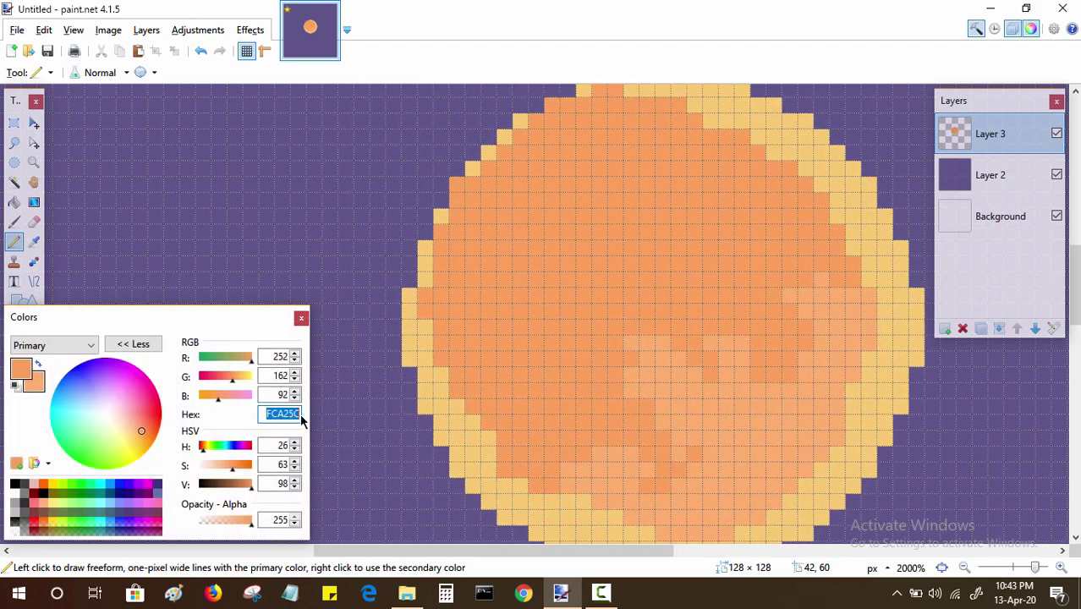
text(e5806e)
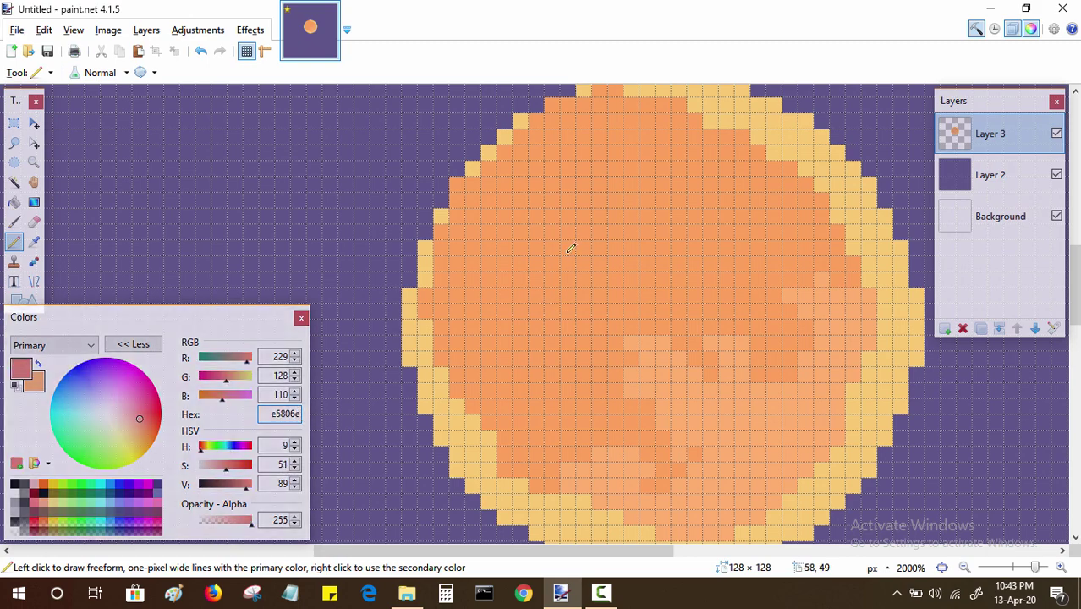
mouse_move(571, 243)
mouse_down()
mouse_move(547, 235)
mouse_move(533, 267)
mouse_move(542, 284)
mouse_move(522, 281)
mouse_move(532, 303)
mouse_move(559, 286)
mouse_move(545, 257)
mouse_move(510, 256)
mouse_up()
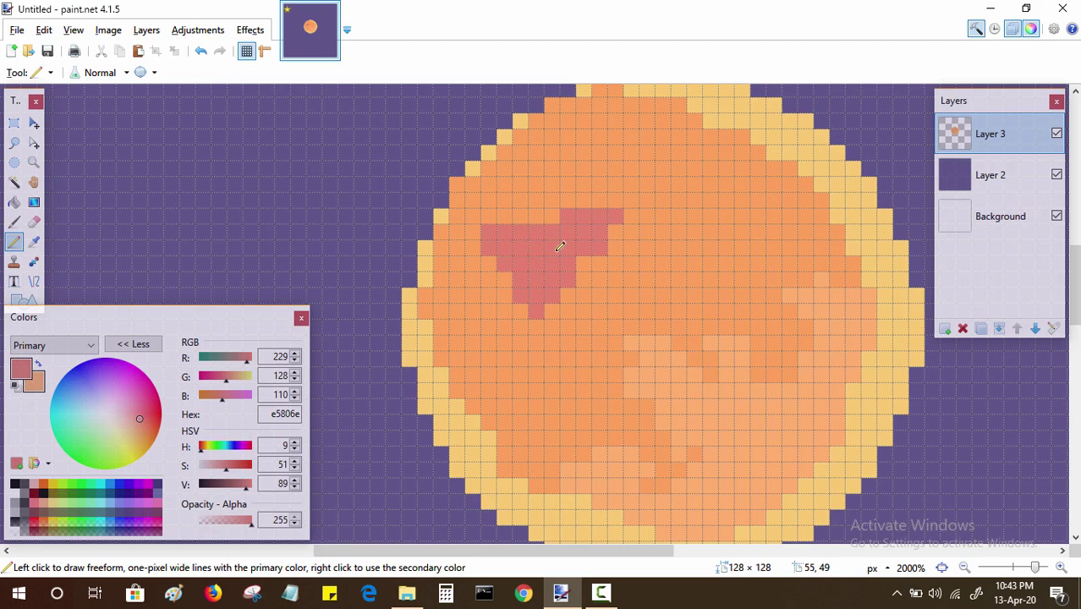
mouse_move(539, 214)
mouse_down()
mouse_move(581, 219)
mouse_move(565, 194)
mouse_move(600, 196)
mouse_up()
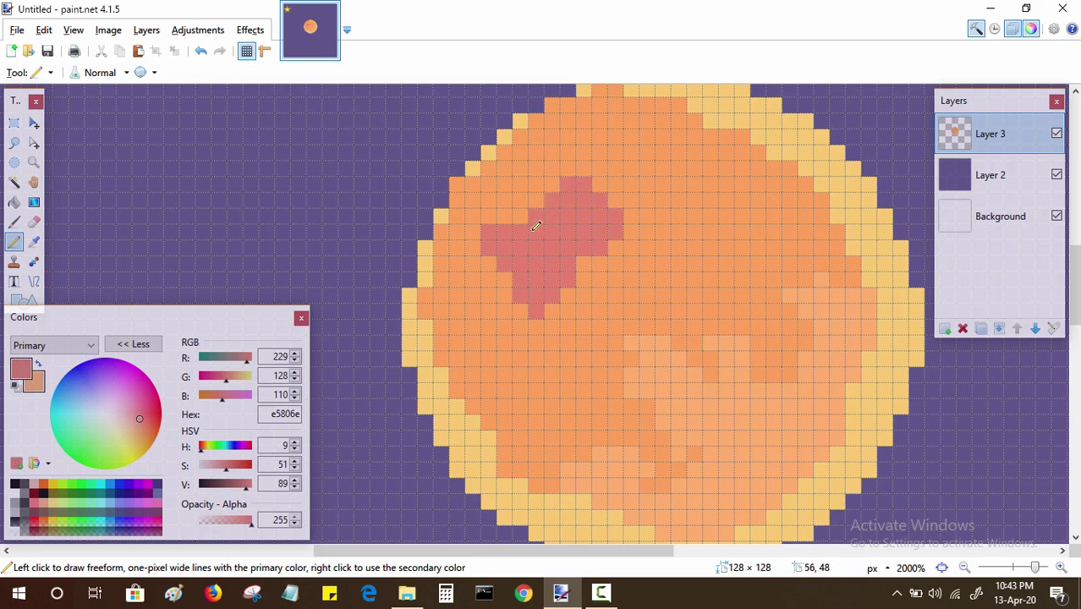
mouse_move(511, 269)
mouse_down()
mouse_move(516, 325)
mouse_move(483, 297)
mouse_up()
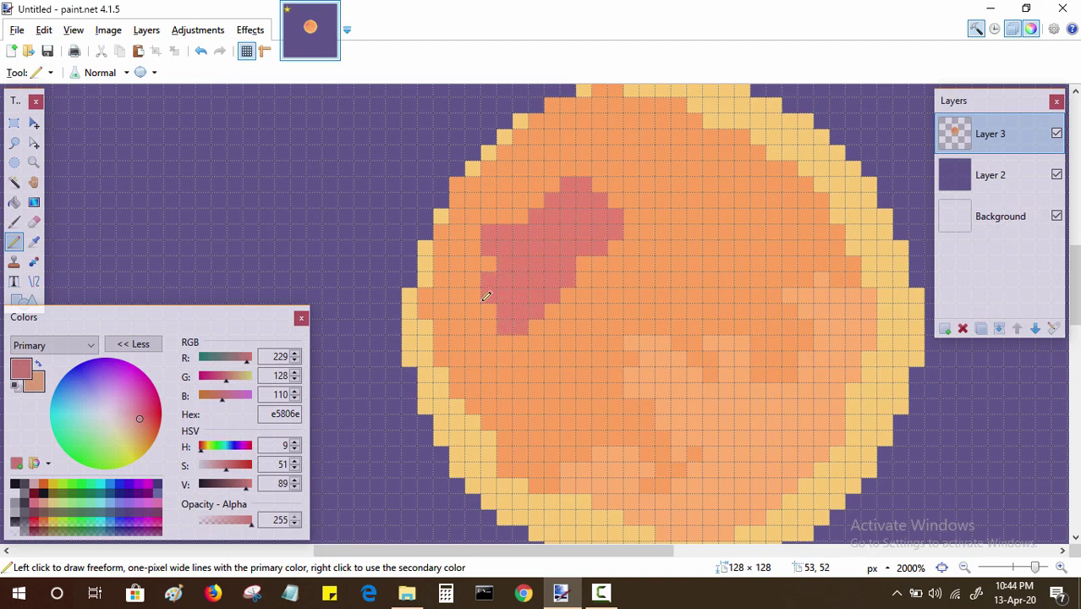
mouse_move(480, 242)
mouse_down()
mouse_move(556, 288)
mouse_move(598, 272)
mouse_move(586, 276)
mouse_move(605, 317)
mouse_move(567, 309)
mouse_move(605, 321)
mouse_move(580, 345)
mouse_move(611, 296)
mouse_move(681, 296)
mouse_up()
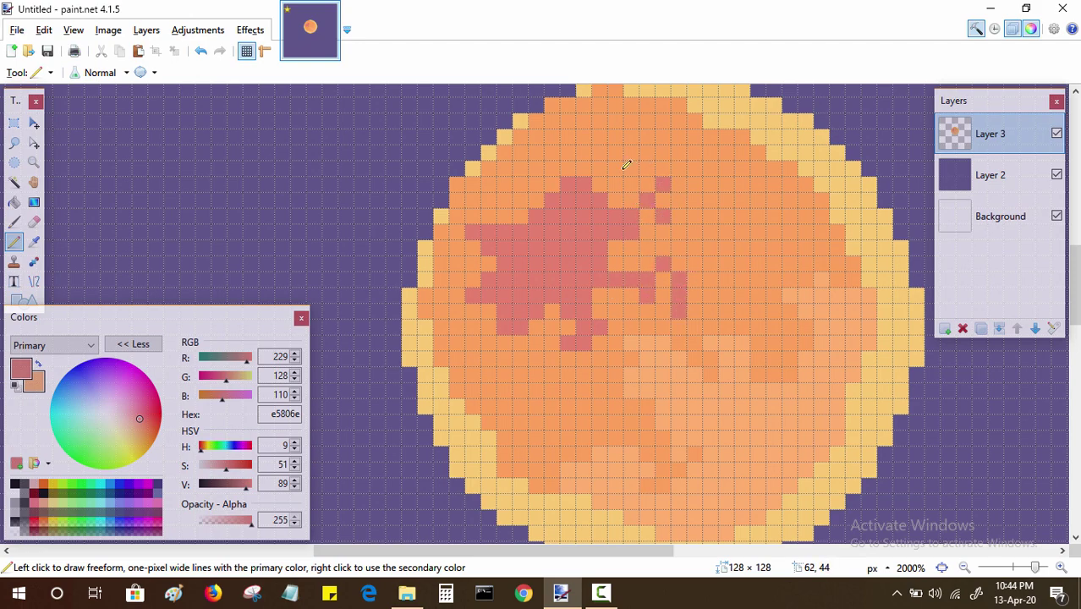
Step: Scatter single reddish pixels and small clusters across the planet's upper-right and lower-left areas
click(710, 247)
click(726, 295)
click(773, 248)
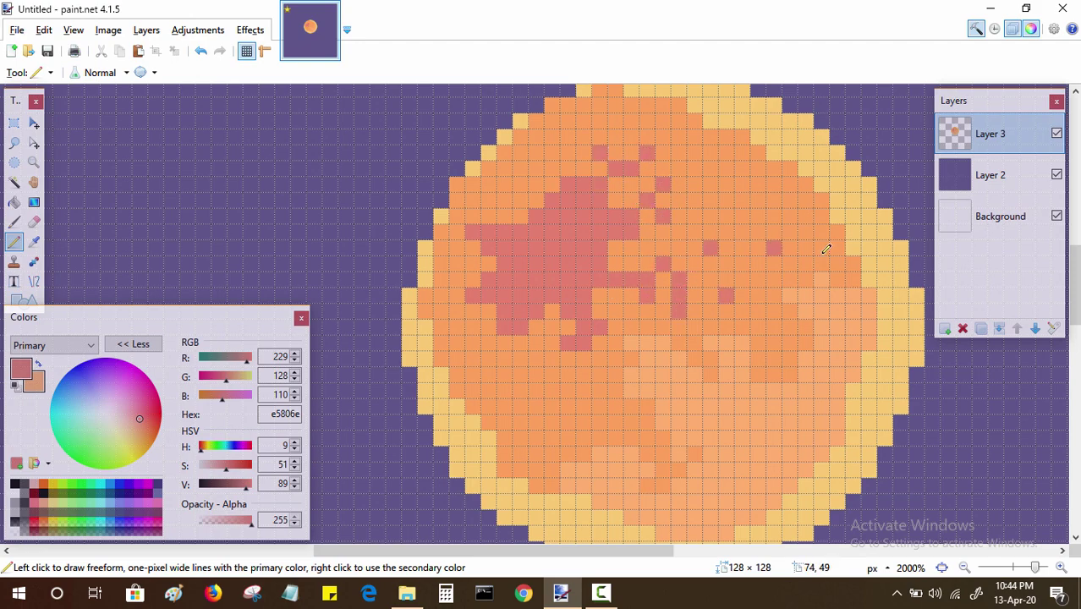
click(757, 263)
drag(737, 201, 756, 198)
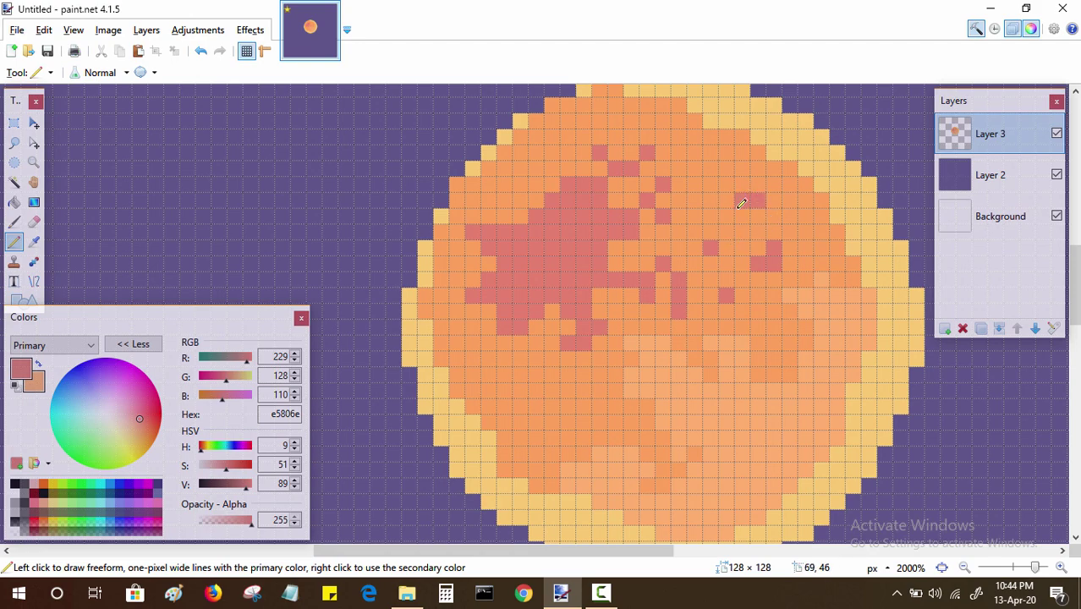
drag(677, 404, 708, 341)
mouse_move(583, 374)
mouse_down()
mouse_move(600, 374)
mouse_move(473, 402)
mouse_up()
click(519, 328)
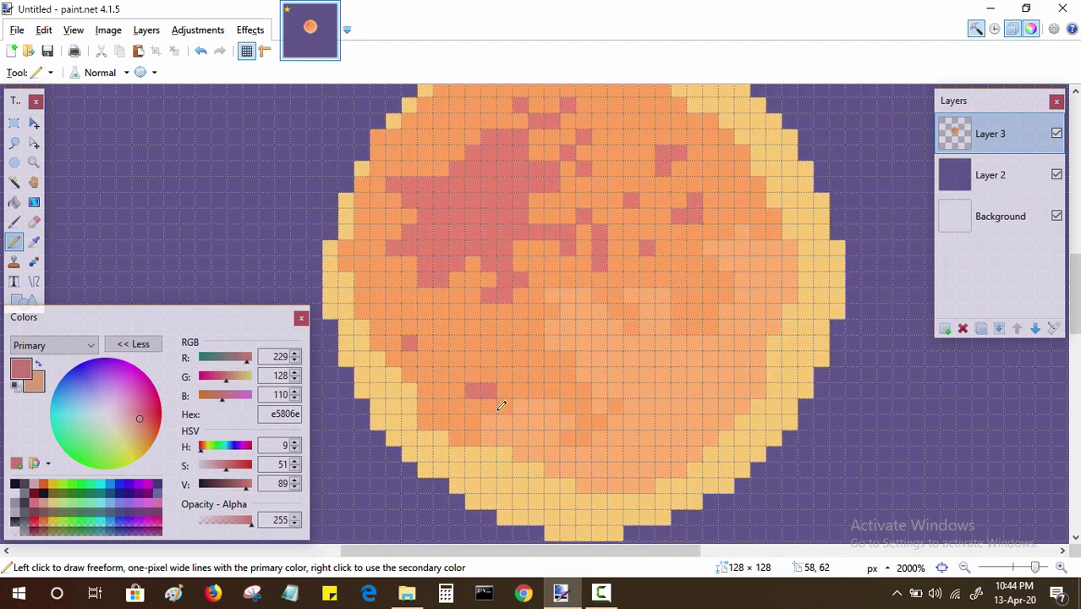
Step: Hide the pixel grid
double_click(963, 567)
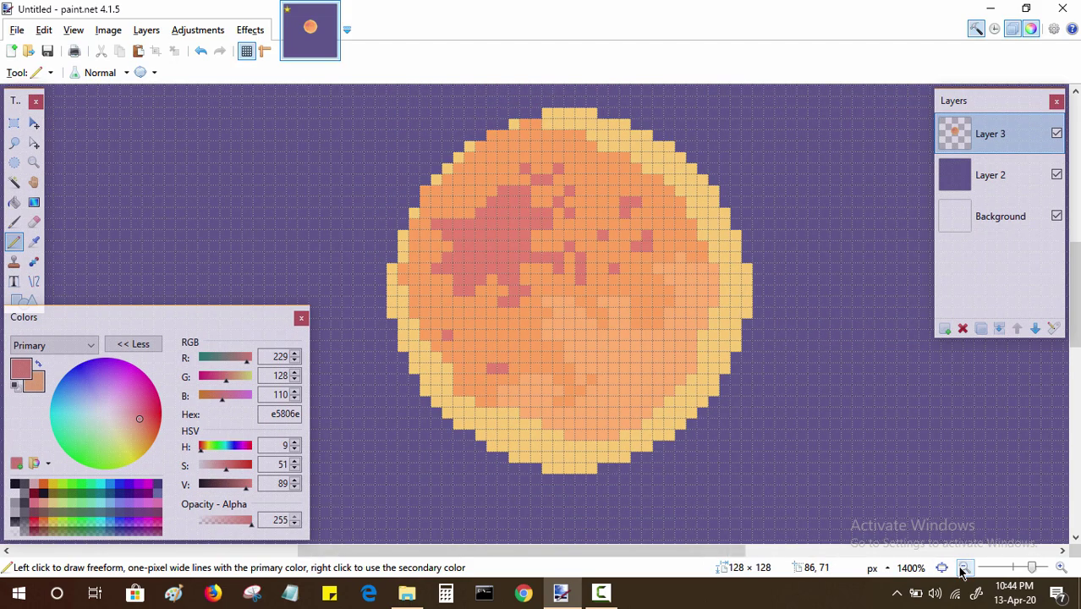
click(963, 567)
click(963, 568)
click(963, 567)
click(963, 567)
click(963, 567)
drag(667, 412, 662, 369)
click(245, 55)
scroll(794, 506, down, 1)
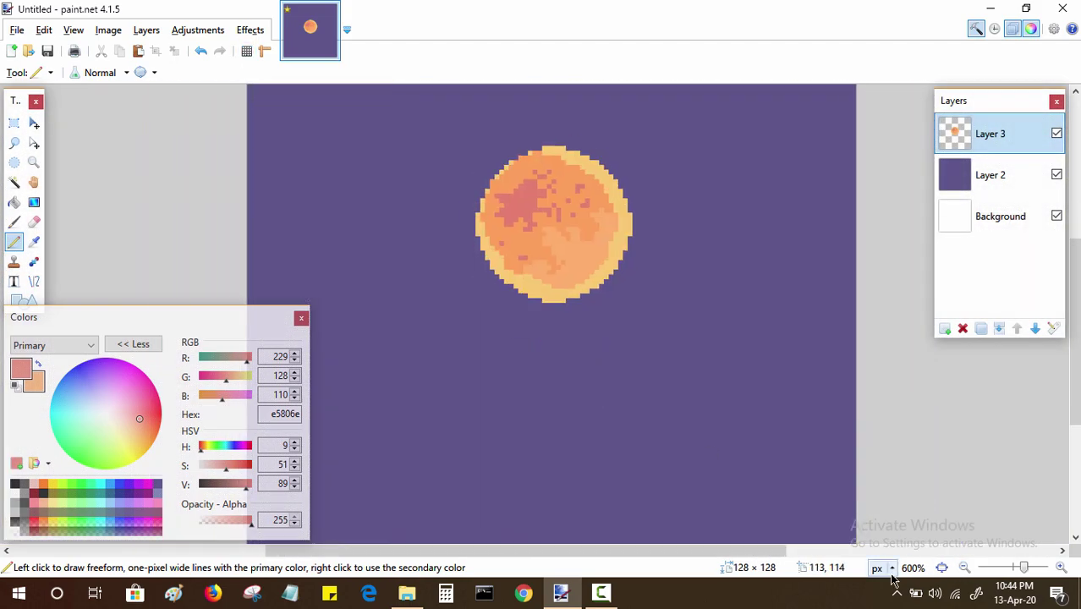
Step: Examine the planet's shading and placement on the purple background at different magnifications
click(891, 551)
drag(602, 424, 765, 414)
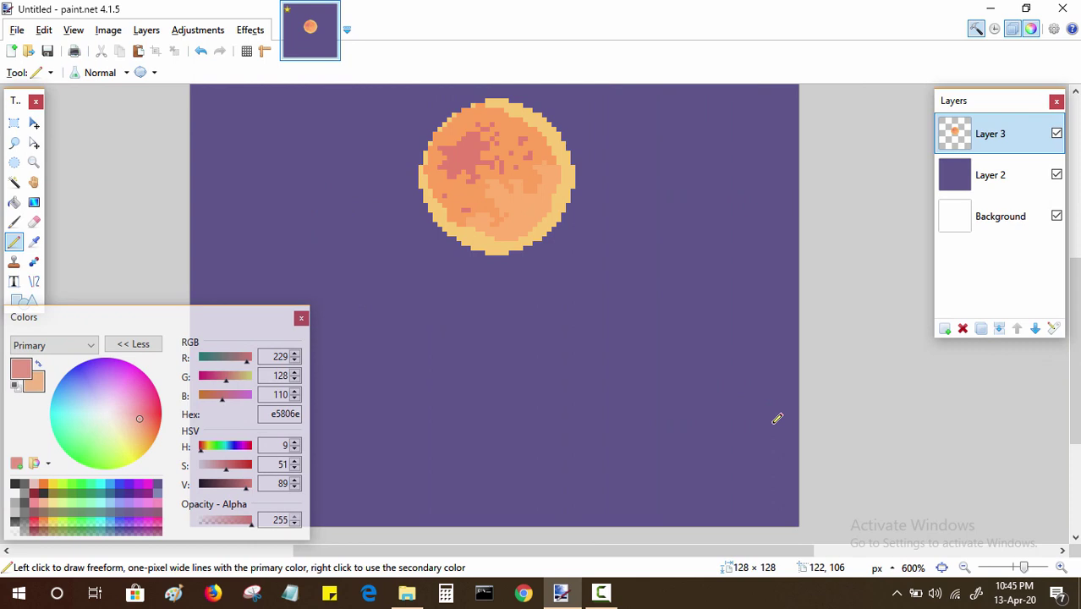
click(966, 567)
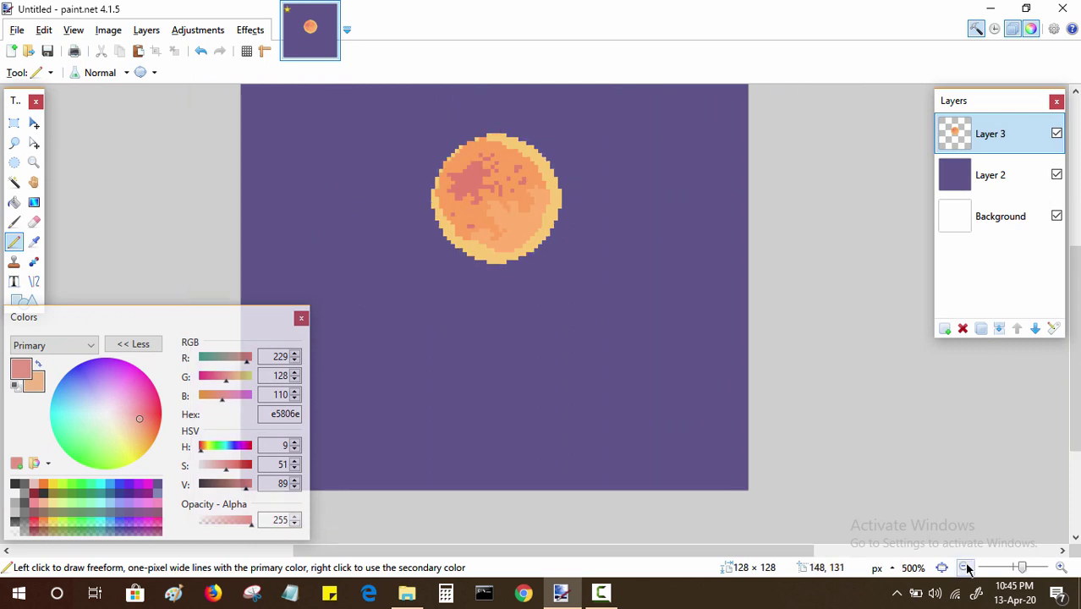
drag(738, 461, 830, 492)
click(965, 568)
click(965, 569)
drag(755, 388, 704, 391)
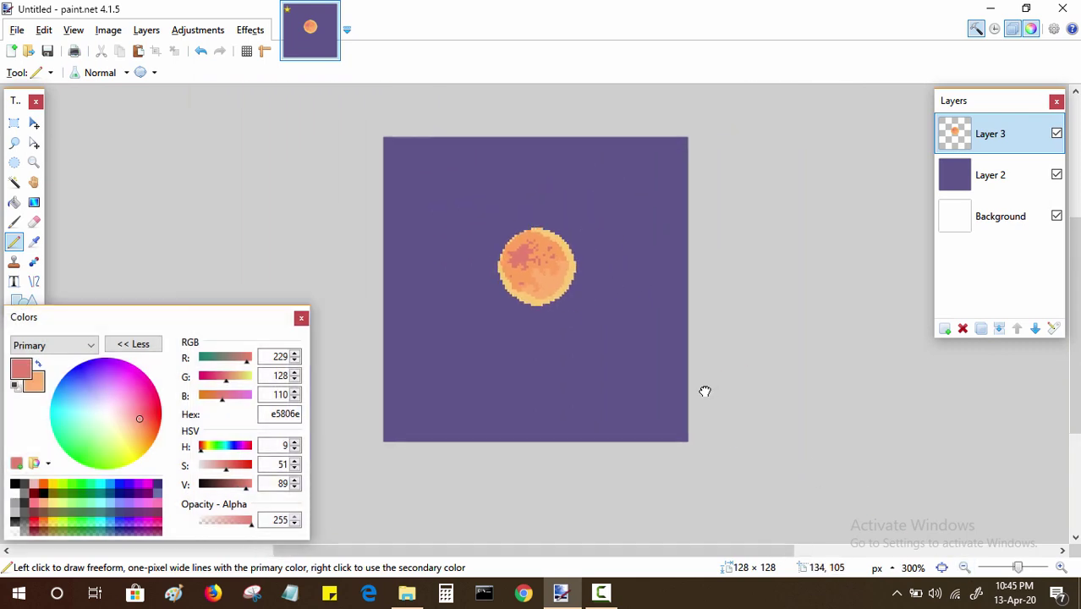
click(1061, 567)
click(1061, 567)
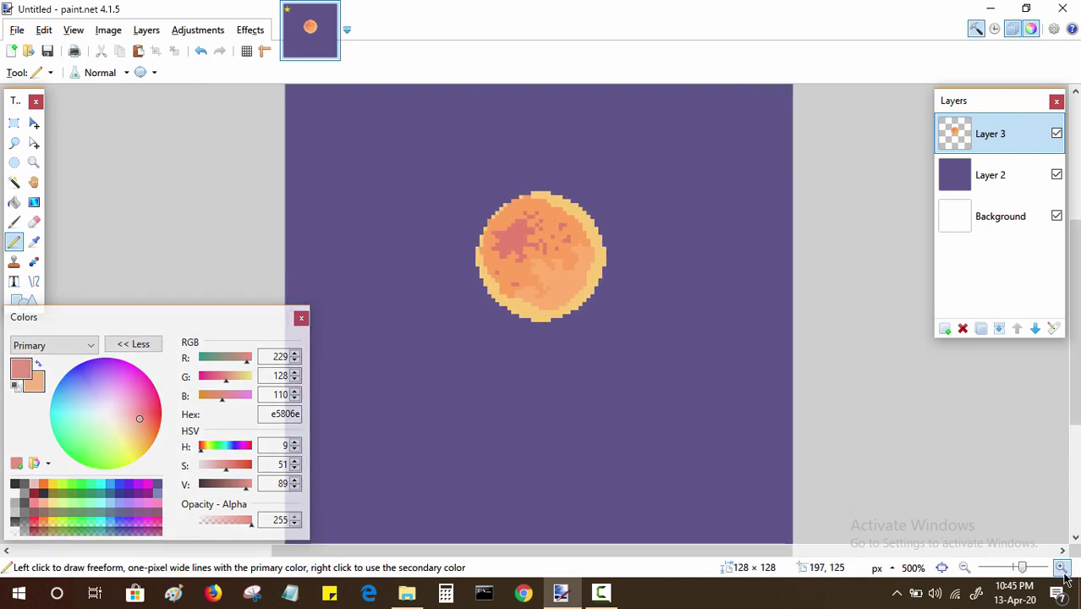
click(1062, 568)
click(1061, 568)
click(1061, 569)
click(1062, 568)
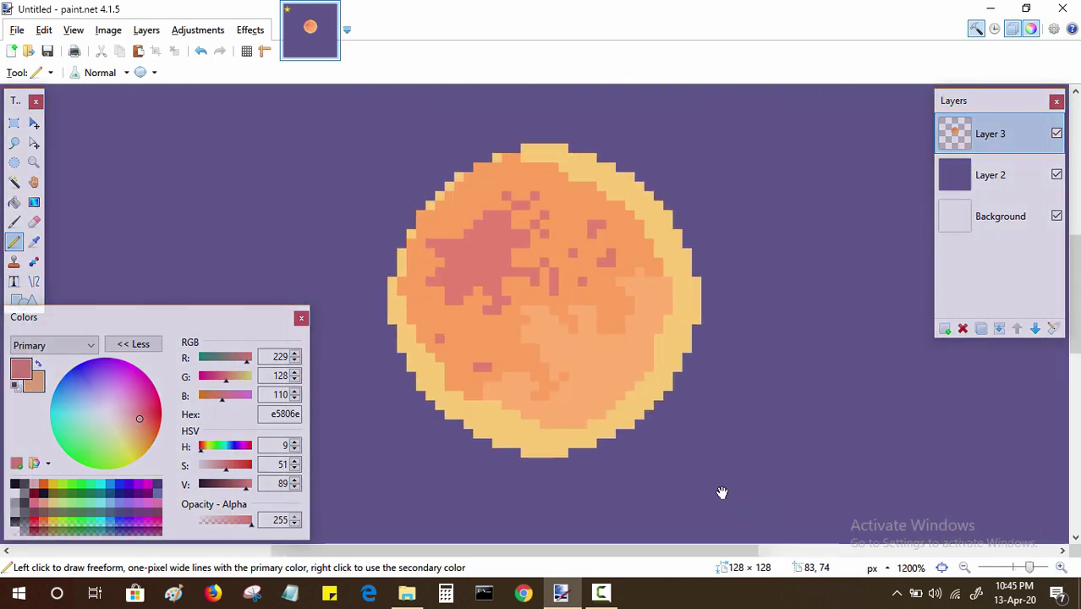
Step: Sample the darker orange FCA25C and pencil scattered pixels of it into the light orange patch at the planet's lower right
key(k)
click(581, 371)
key(p)
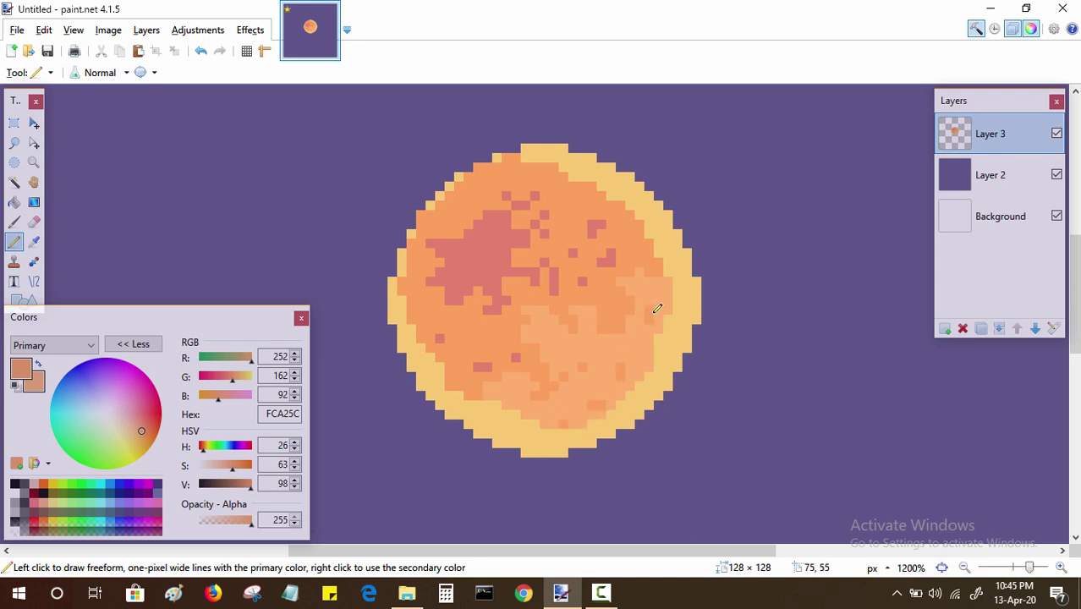
Step: Sample the light orange FDAF6F and pencil scattered pixels of it along the right and lower edges of the yellow rim
key(k)
click(640, 346)
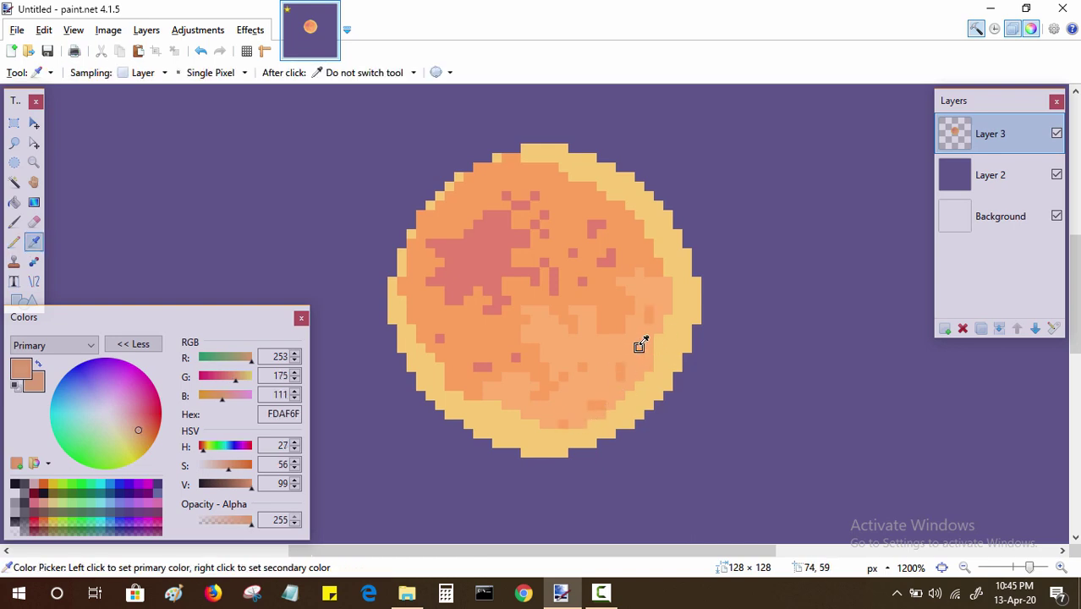
key(p)
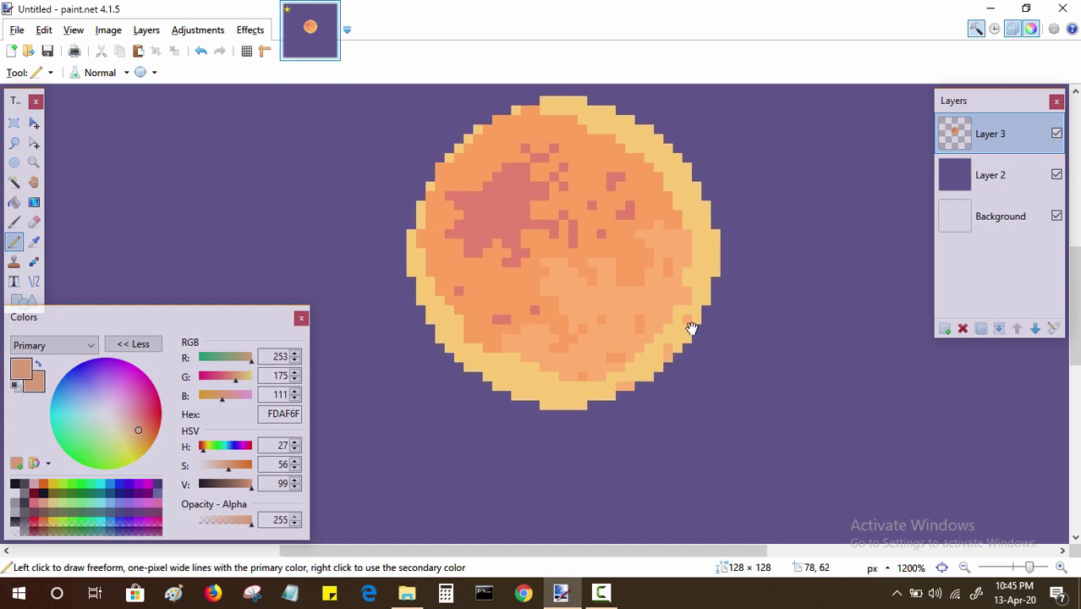
drag(665, 351, 580, 332)
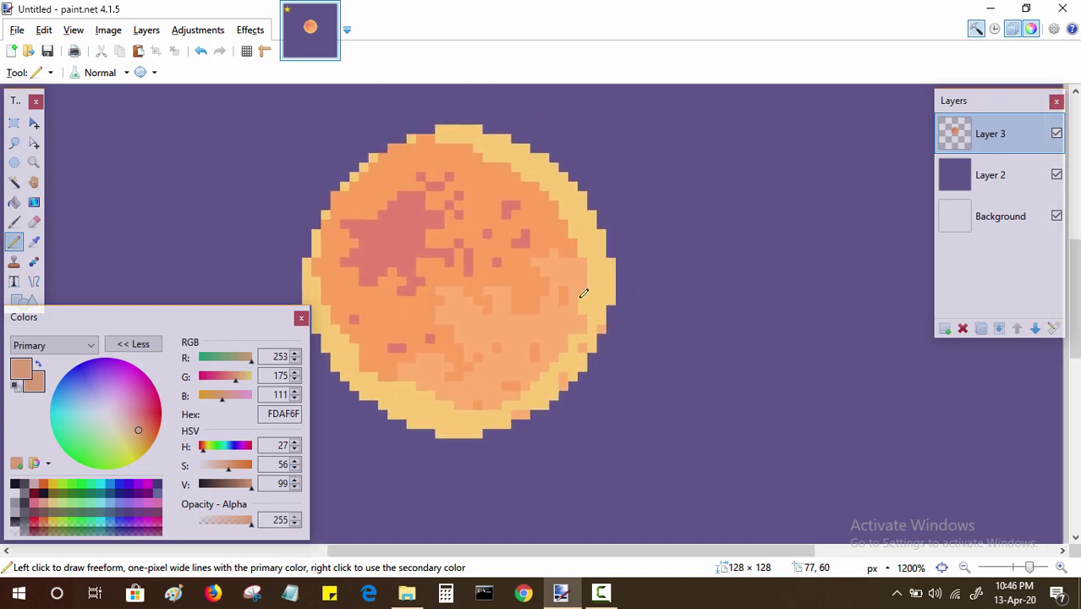
scroll(609, 333, down, 1)
scroll(634, 254, left, 1)
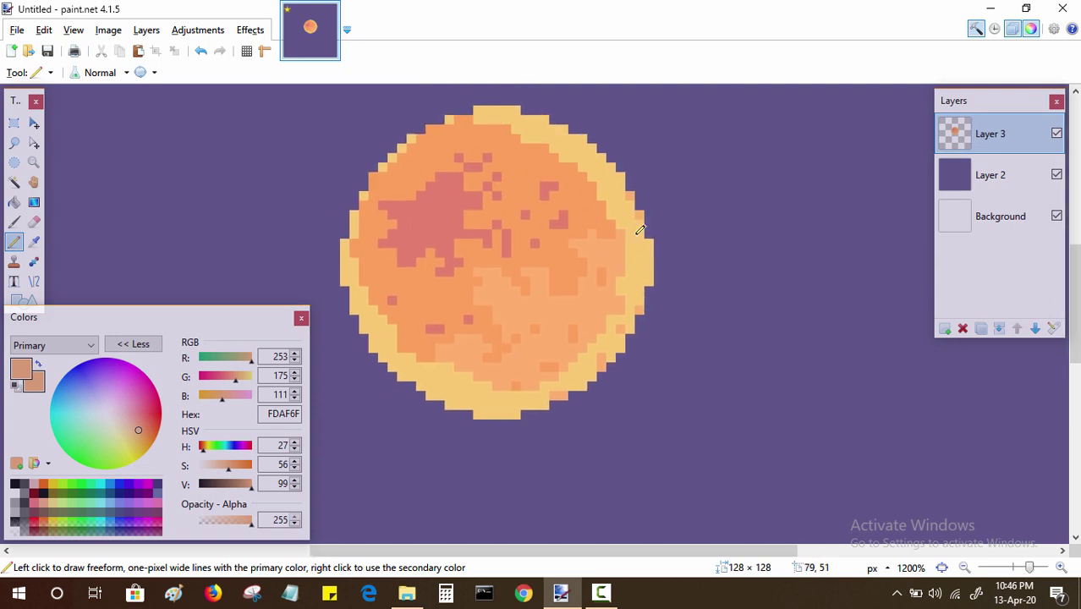
click(428, 392)
scroll(406, 372, down, 3)
scroll(540, 379, up, 3)
scroll(529, 364, right, 1)
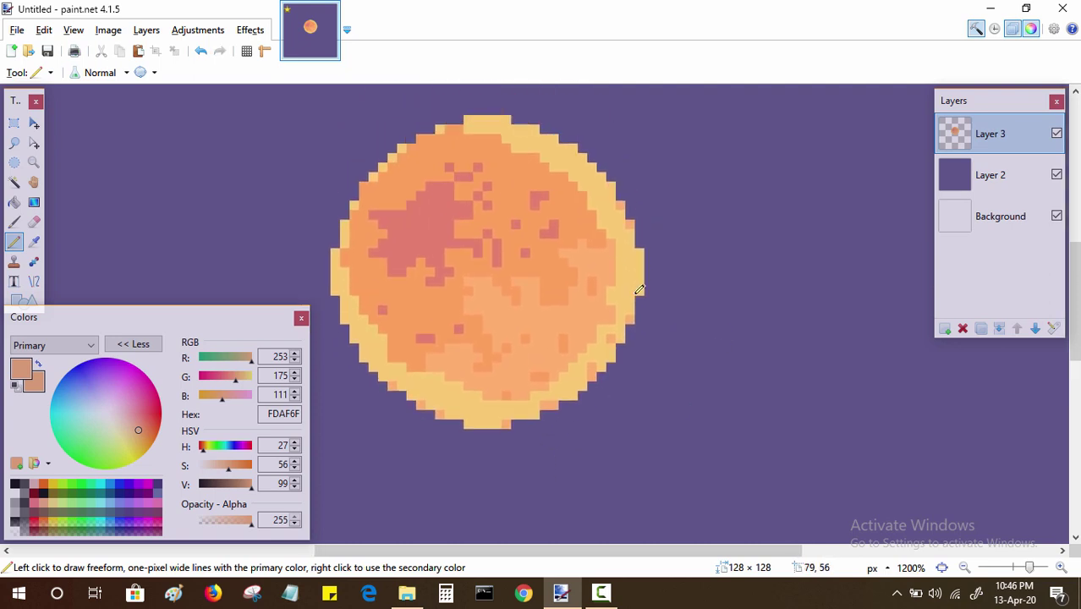
Step: Add a new layer directly above Layer 2, beneath the planet's layer
click(964, 568)
click(964, 567)
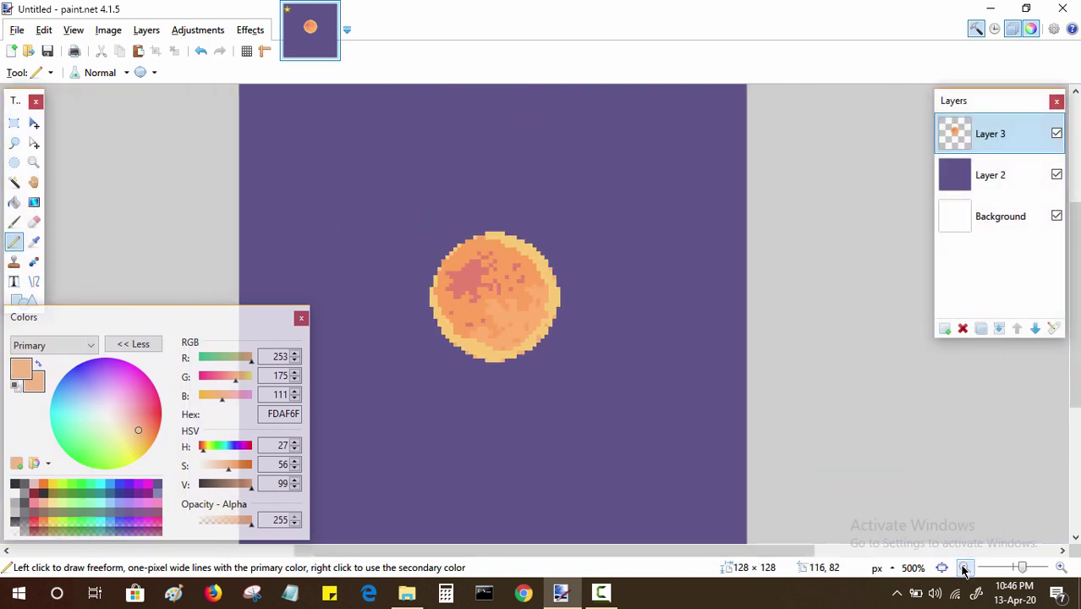
mouse_move(642, 410)
mouse_down()
mouse_move(709, 365)
mouse_move(712, 334)
mouse_up()
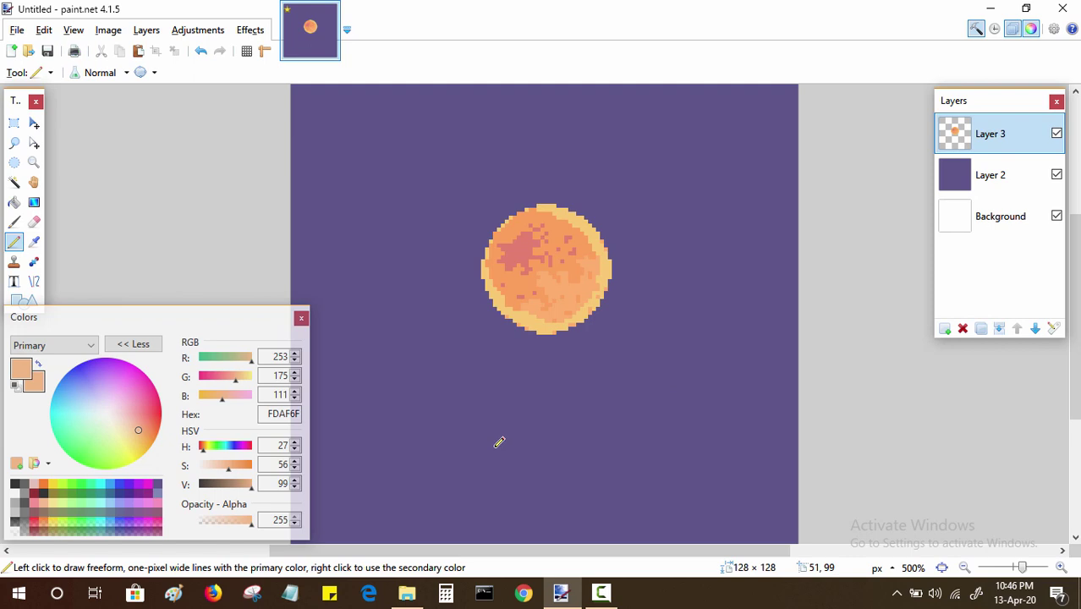
click(965, 175)
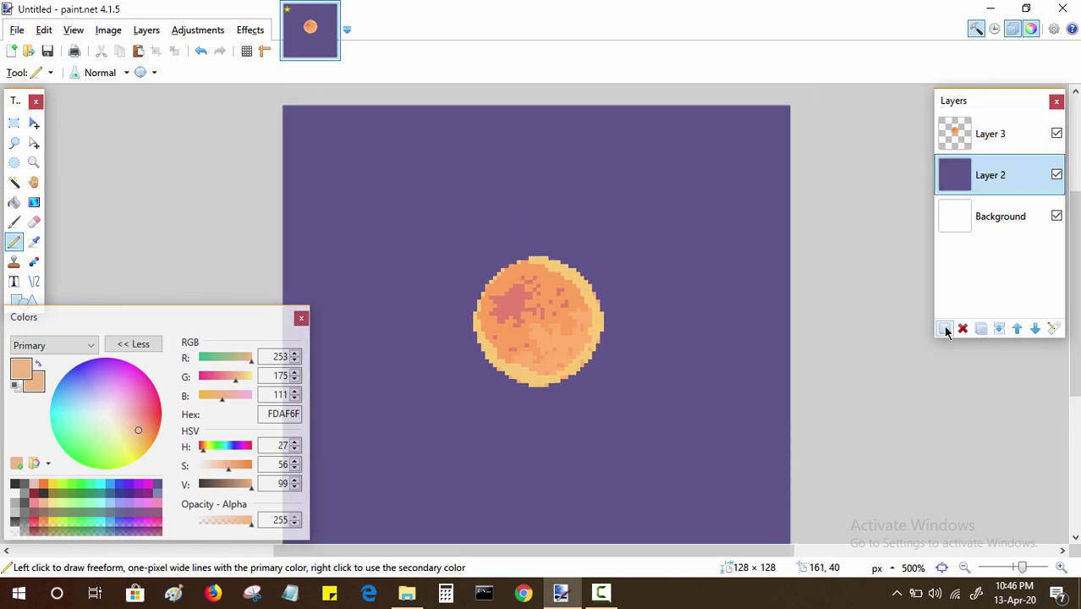
click(945, 328)
scroll(532, 292, left, 1)
scroll(532, 292, up, 1)
drag(532, 292, 520, 266)
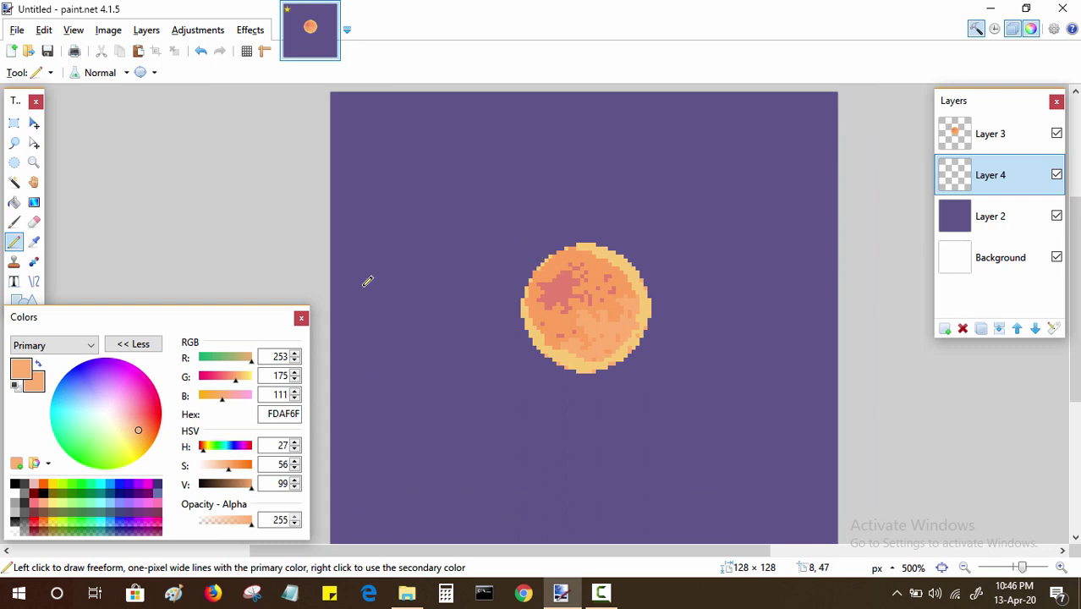
Step: Reduce the Paintbrush width to 1, try a light orange stroke near the canvas's left edge, and undo it
key(b)
key(bracketleft)
key(bracketleft)
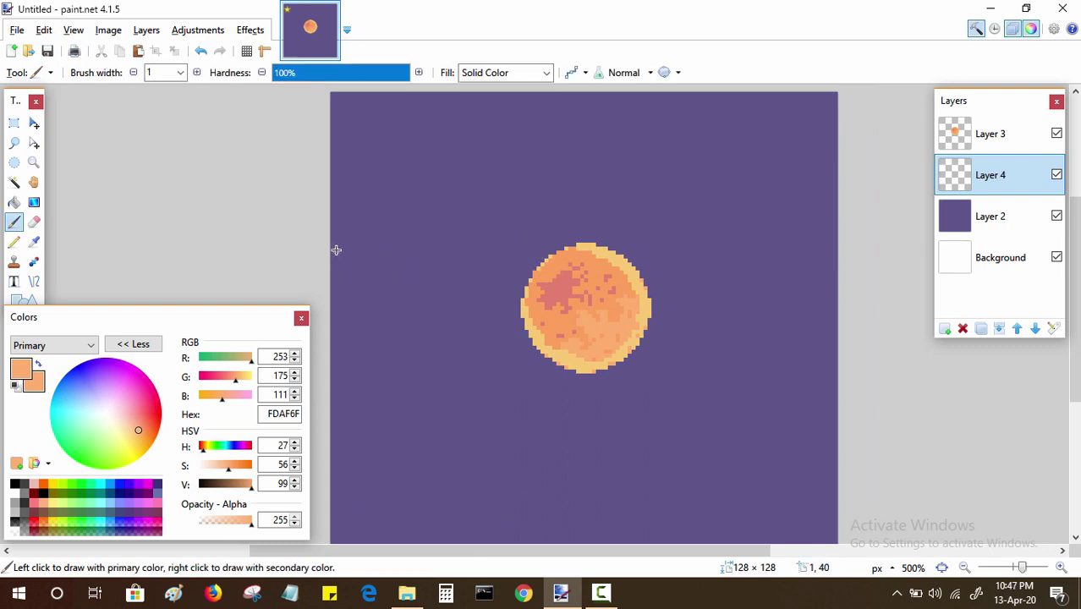
drag(335, 249, 385, 223)
key(ctrl+z)
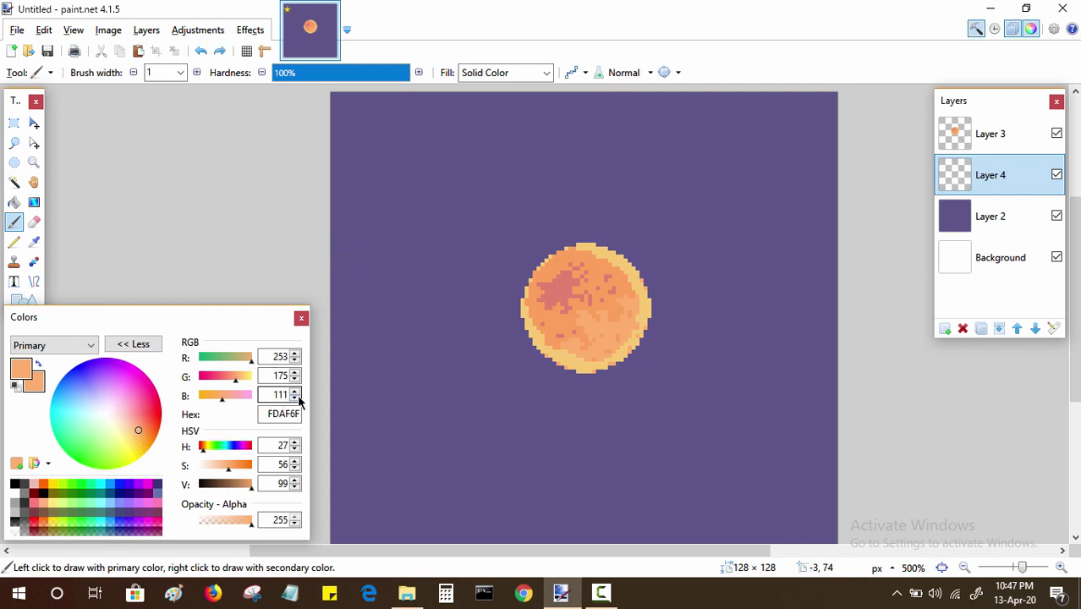
Step: Set the primary color to hex BF5676
double_click(293, 415)
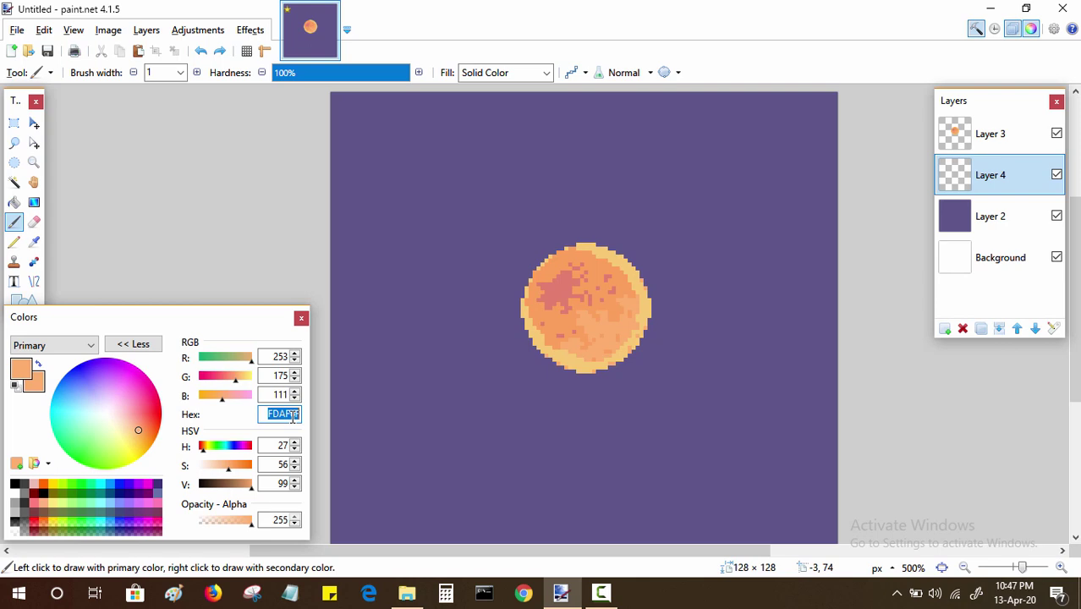
text(bff5676)
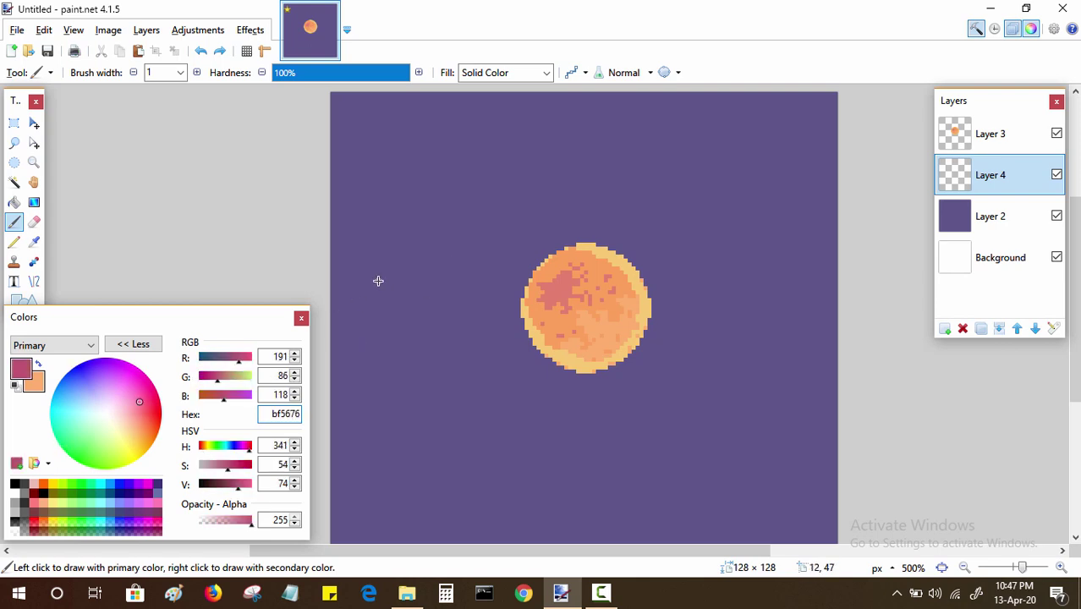
drag(331, 262, 429, 214)
drag(331, 322, 353, 309)
key(ctrl+z)
key(ctrl+z)
Step: Brush a jagged pink cloud outline across the full canvas width above the planet
mouse_move(334, 226)
mouse_down()
mouse_move(471, 185)
mouse_move(473, 203)
mouse_move(475, 186)
mouse_move(493, 207)
mouse_move(551, 194)
mouse_move(716, 193)
mouse_up()
key(ctrl+z)
key(ctrl+z)
drag(545, 208, 841, 182)
key(ctrl+z)
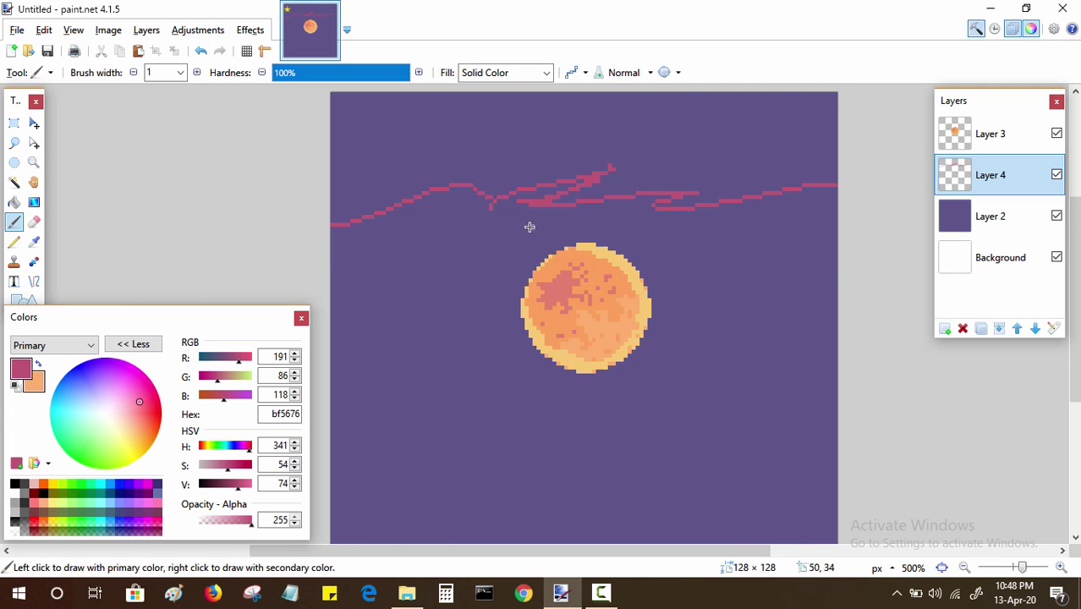
Step: Brush two more cloud outlines to the canvas's right edge, one just above the planet and one passing behind it
drag(450, 245, 567, 223)
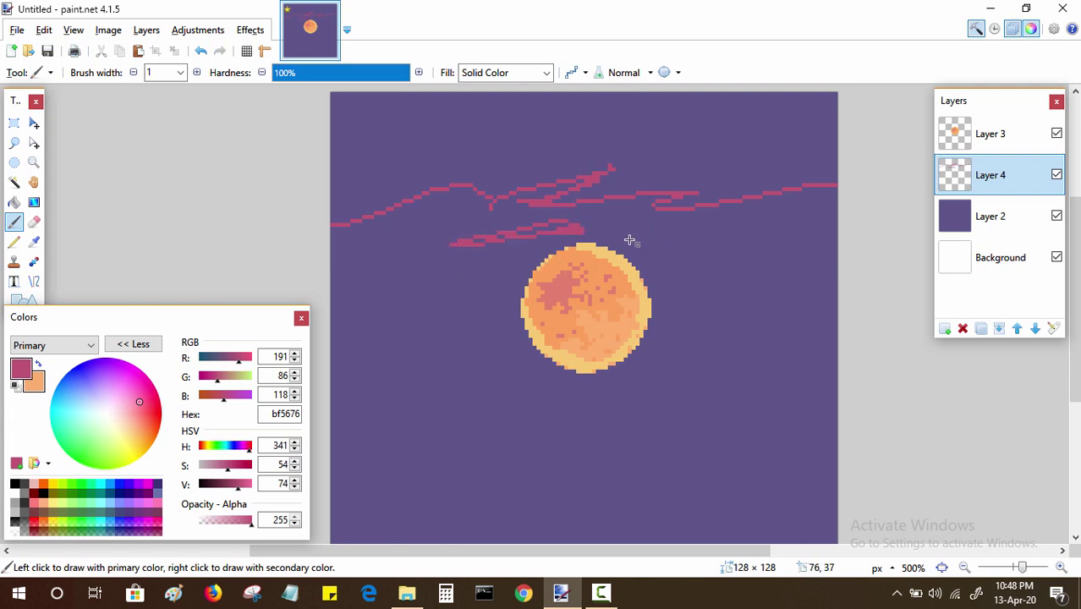
key(ctrl+z)
drag(475, 248, 750, 218)
mouse_move(469, 251)
mouse_down()
mouse_move(431, 256)
mouse_move(519, 263)
mouse_up()
drag(519, 263, 542, 262)
key(ctrl+z)
key(ctrl+z)
mouse_move(465, 261)
mouse_down()
mouse_move(716, 278)
mouse_move(879, 259)
mouse_up()
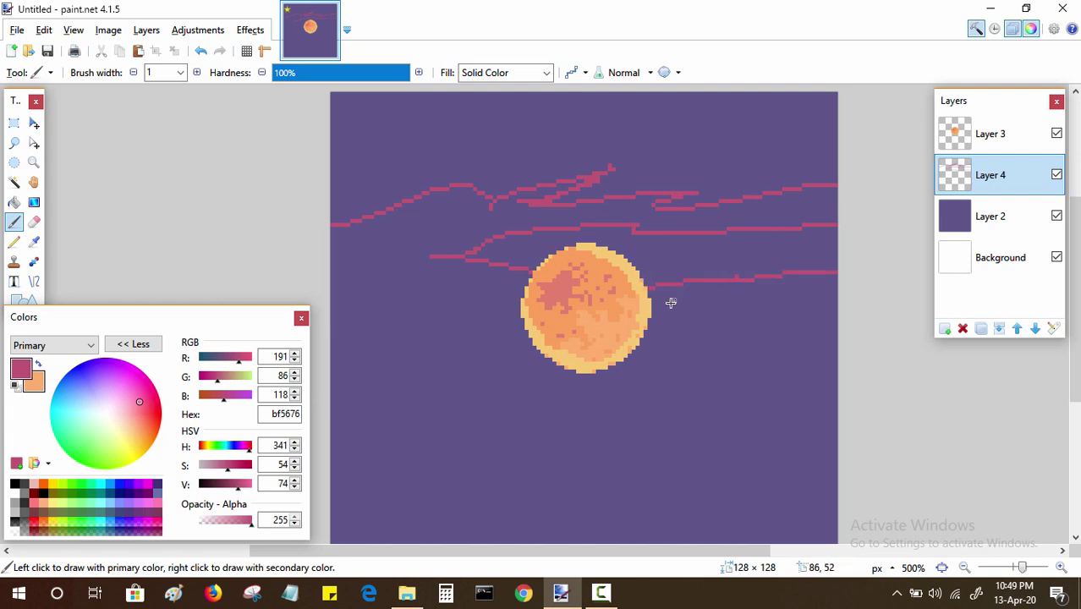
Step: Brush a narrow pointed wedge outline starting at the canvas's left edge, level with the planet's top
drag(547, 313, 597, 286)
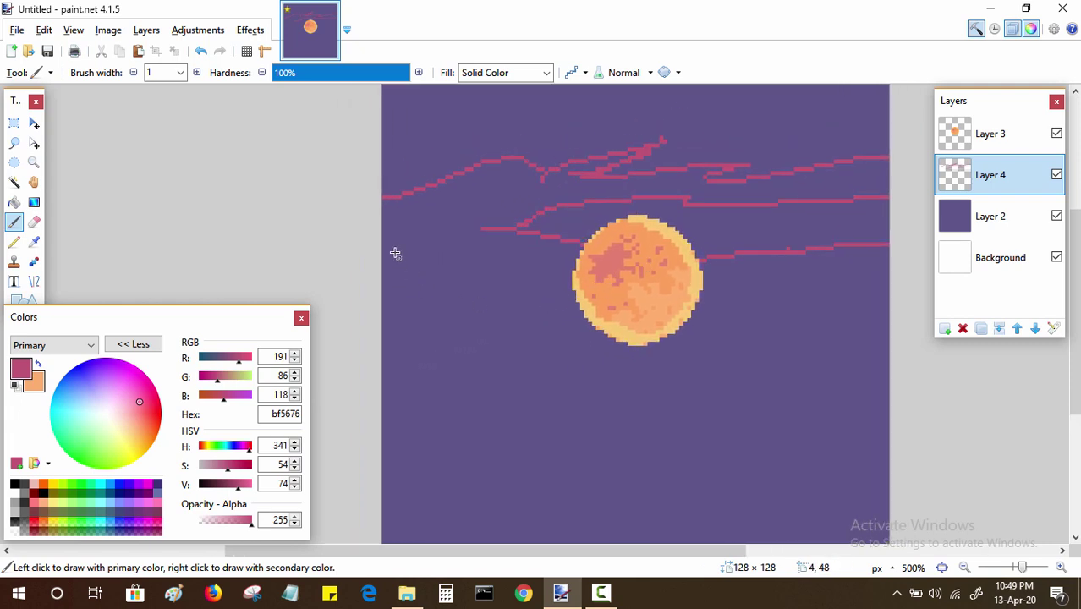
drag(401, 239, 490, 206)
drag(423, 232, 383, 245)
mouse_move(490, 206)
mouse_down()
mouse_move(447, 239)
mouse_move(373, 267)
mouse_up()
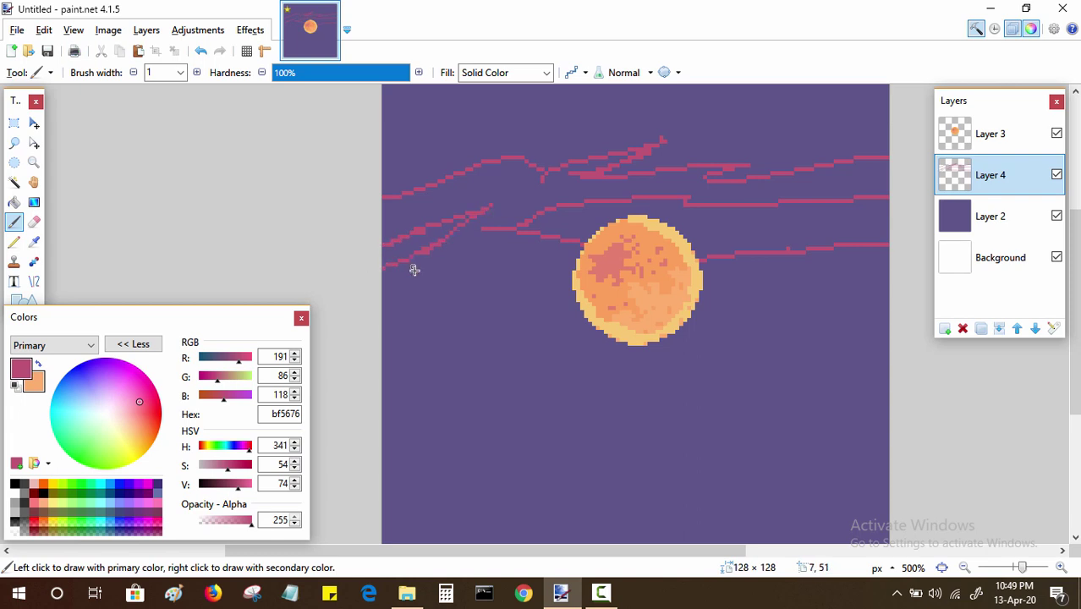
Step: Brush a bumpy treetop-like outline below the planet, from the canvas's left edge to beneath the planet
mouse_move(475, 366)
mouse_down()
mouse_move(504, 269)
mouse_move(487, 400)
mouse_move(486, 326)
mouse_up()
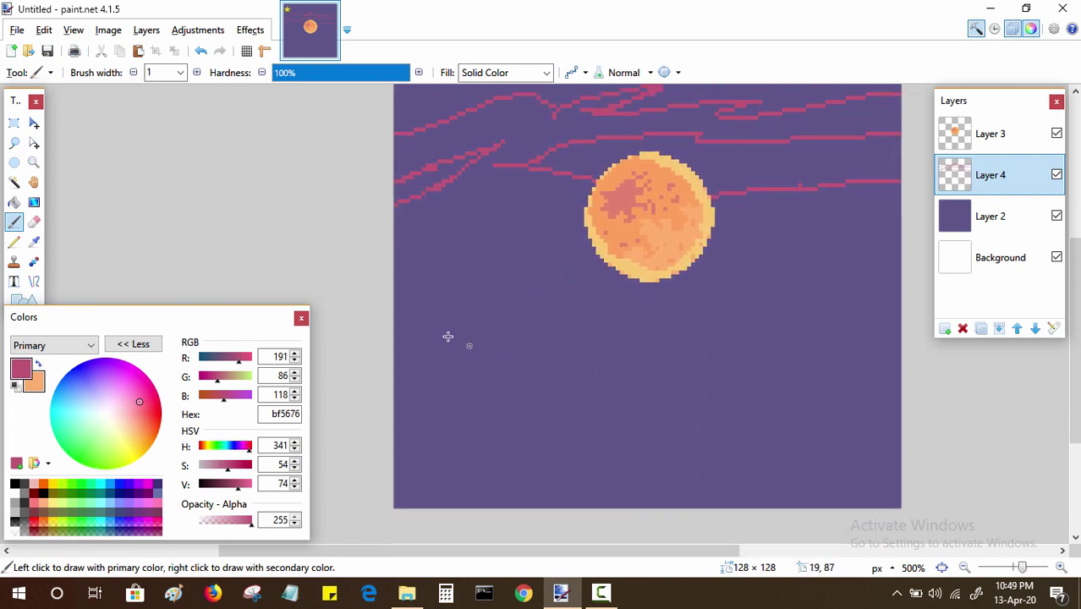
mouse_move(402, 376)
mouse_down()
mouse_move(451, 357)
mouse_move(452, 375)
mouse_move(511, 378)
mouse_move(574, 359)
mouse_move(761, 384)
mouse_up()
key(ctrl+z)
key(ctrl+y)
key(ctrl+z)
key(ctrl+z)
key(ctrl+z)
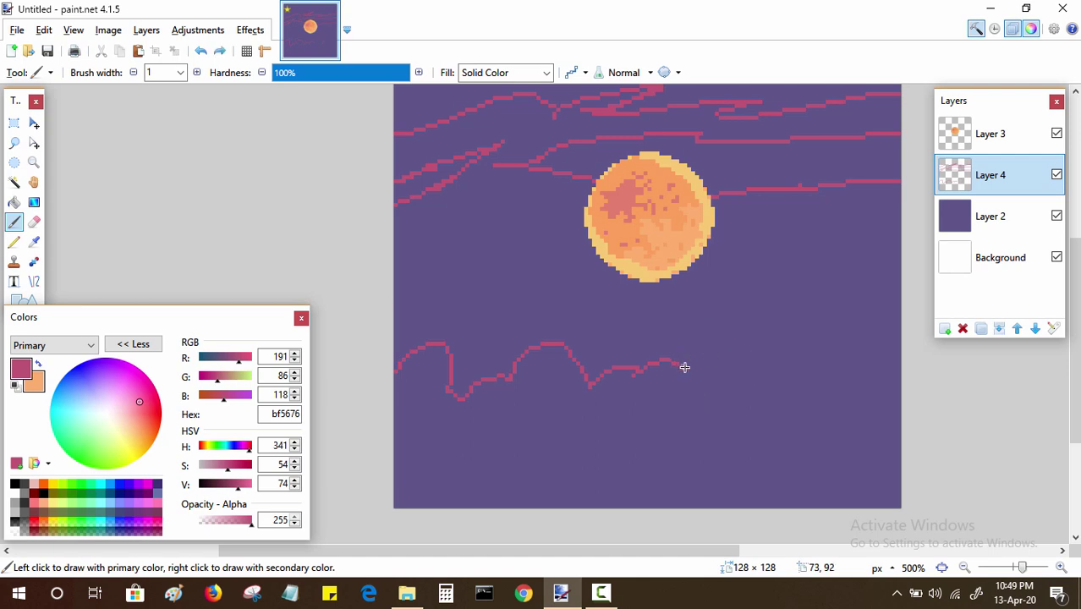
key(ctrl+y)
key(ctrl+z)
Step: Extend the bumpy outline below the planet to the canvas's right edge, undoing strokes that do not fit
drag(682, 364, 741, 390)
key(ctrl+z)
mouse_move(688, 368)
mouse_down()
mouse_move(728, 386)
mouse_move(831, 396)
mouse_move(769, 367)
mouse_move(829, 382)
mouse_move(878, 352)
mouse_up()
key(ctrl+z)
key(ctrl+z)
key(ctrl+z)
drag(813, 394, 761, 363)
mouse_move(768, 363)
mouse_down()
mouse_move(828, 380)
mouse_move(749, 367)
mouse_up()
key(ctrl+z)
key(ctrl+z)
mouse_move(770, 363)
mouse_down()
mouse_move(843, 374)
mouse_move(901, 365)
mouse_up()
Step: Fill the sky area between the cloud outlines and the lower bumpy outline with the pink BF5676
key(space)
drag(686, 342, 667, 400)
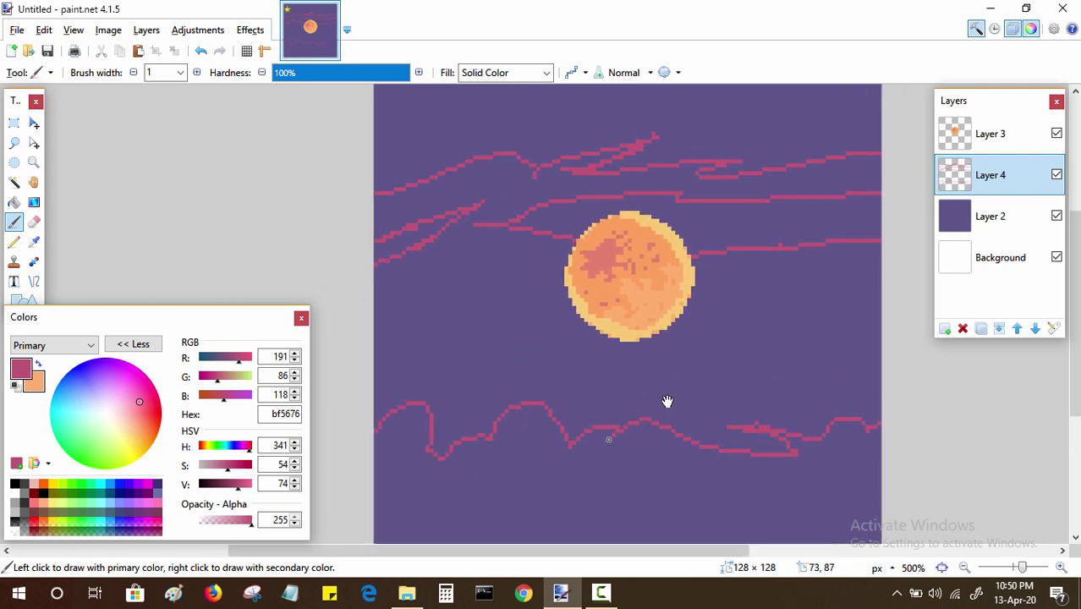
click(13, 202)
click(455, 324)
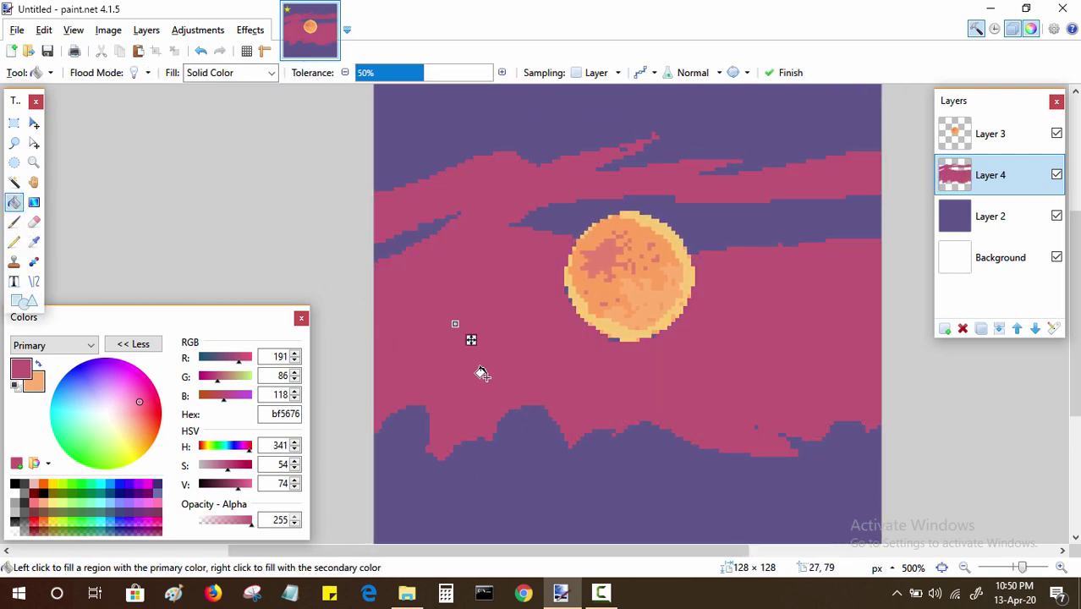
click(287, 414)
double_click(288, 413)
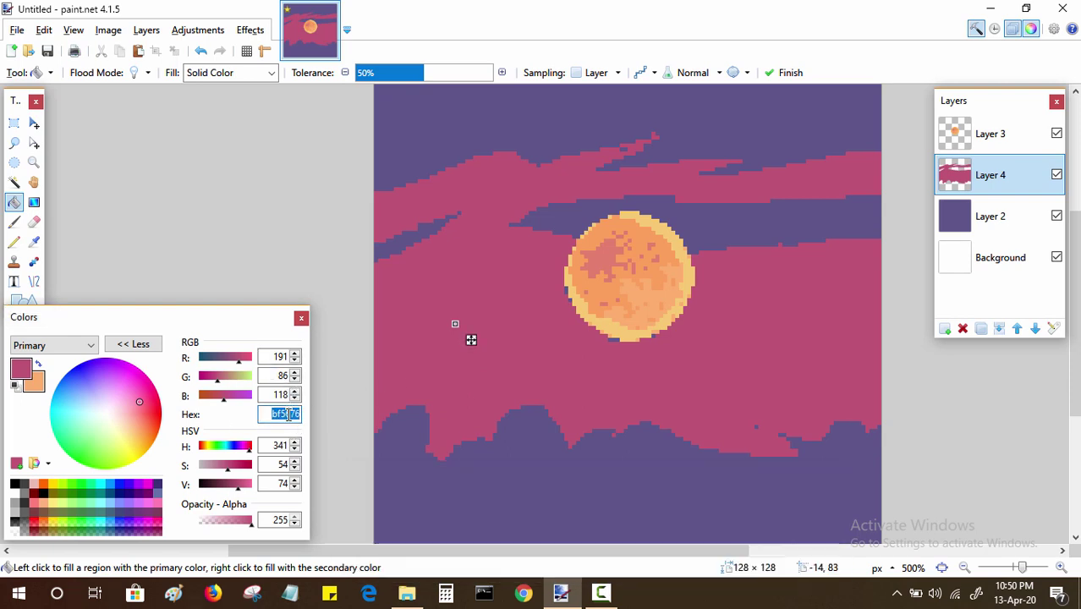
text(a)
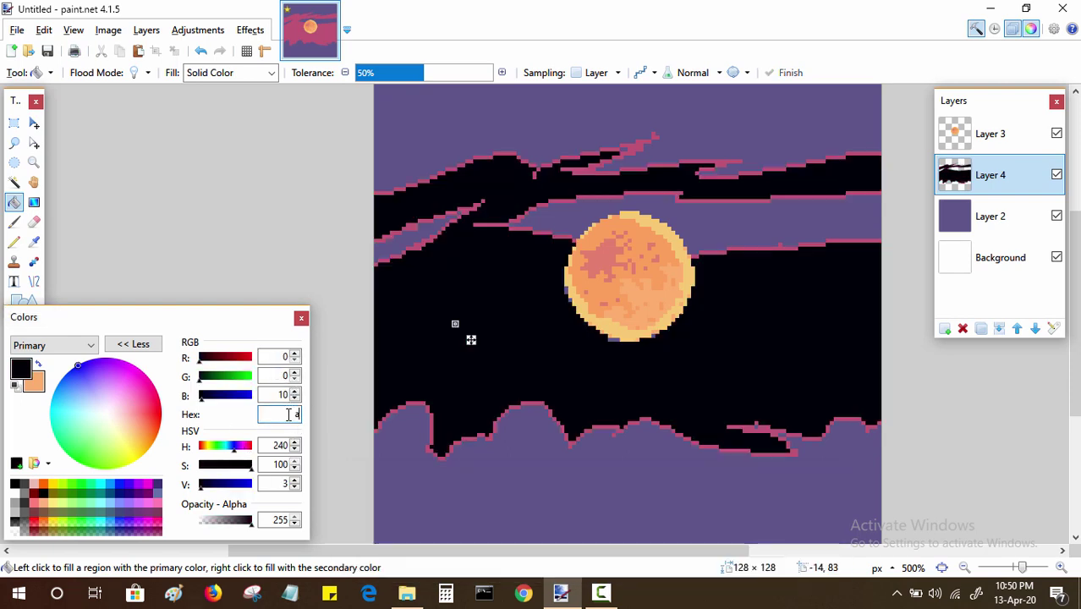
click(348, 264)
key(ctrl+z)
key(ctrl+z)
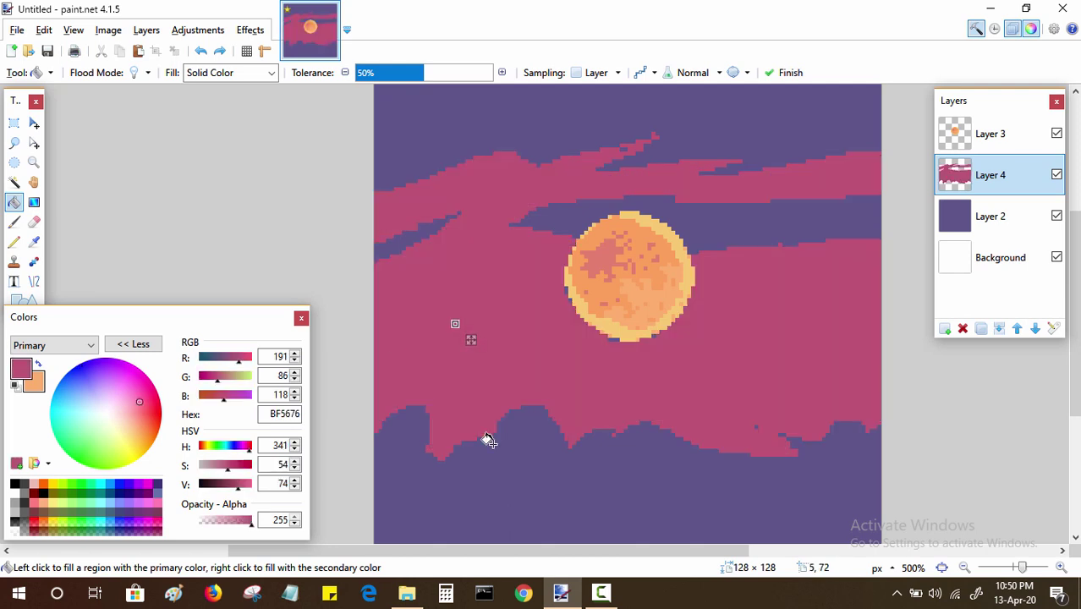
Step: Fill the area below the bumpy outline with hex A8508A and collapse the expanded color options
click(494, 510)
double_click(282, 416)
text(a)
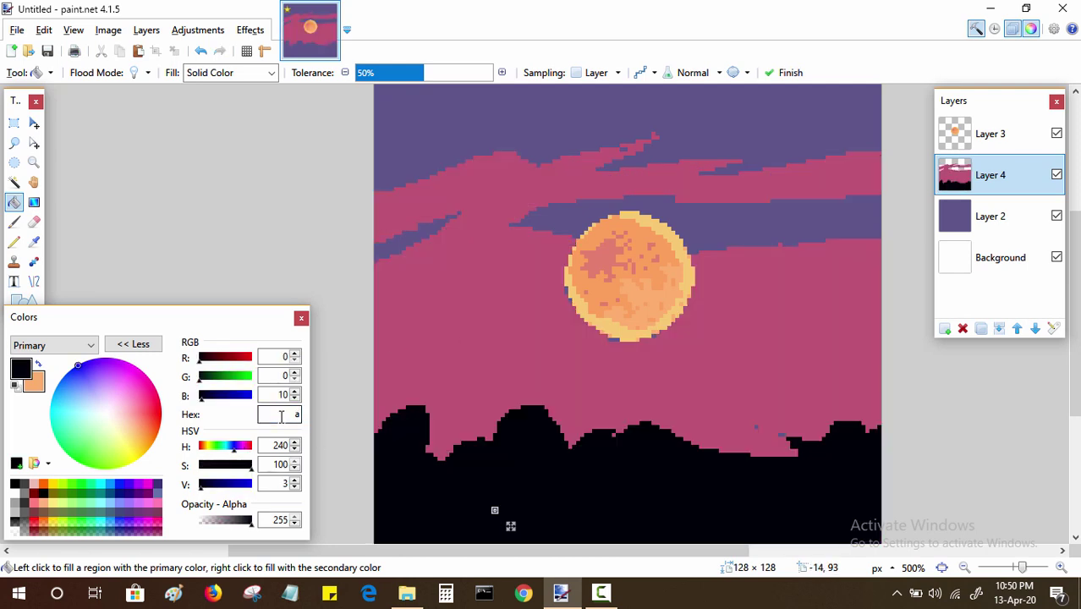
click(281, 416)
text(8)
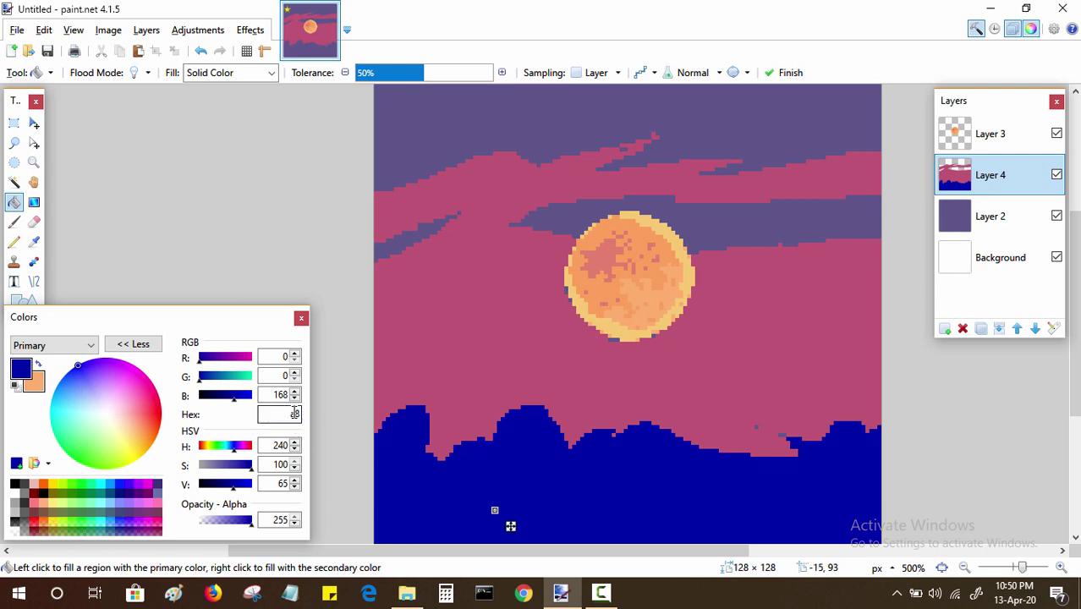
text(50)
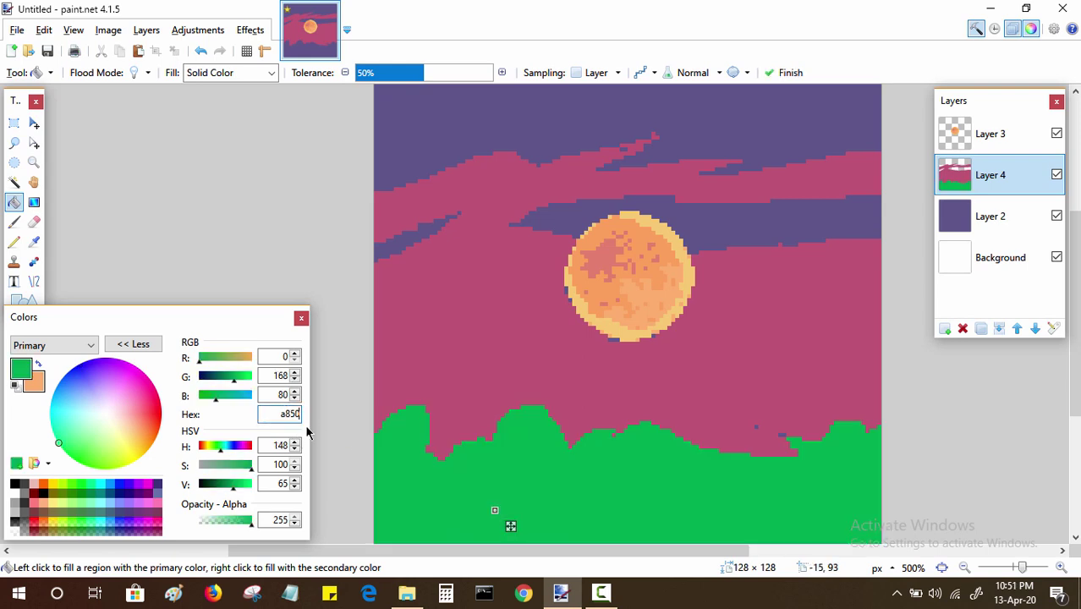
text(8a)
click(156, 346)
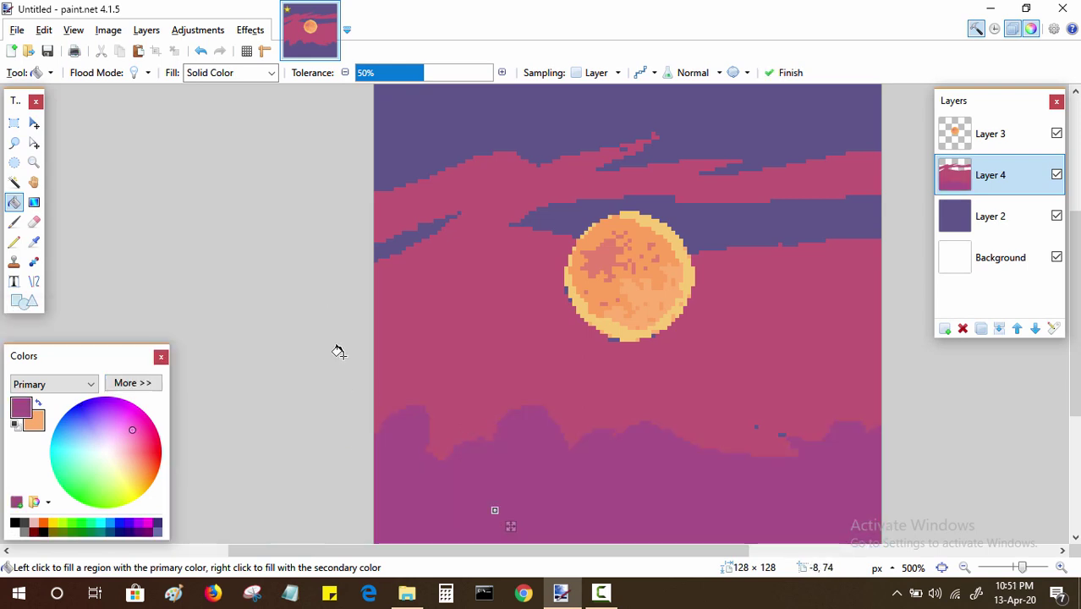
Step: Sample the pink of the sky for the Pencil, try a short stroke beside the planet, and undo it
click(14, 242)
key(z)
click(612, 333)
click(606, 346)
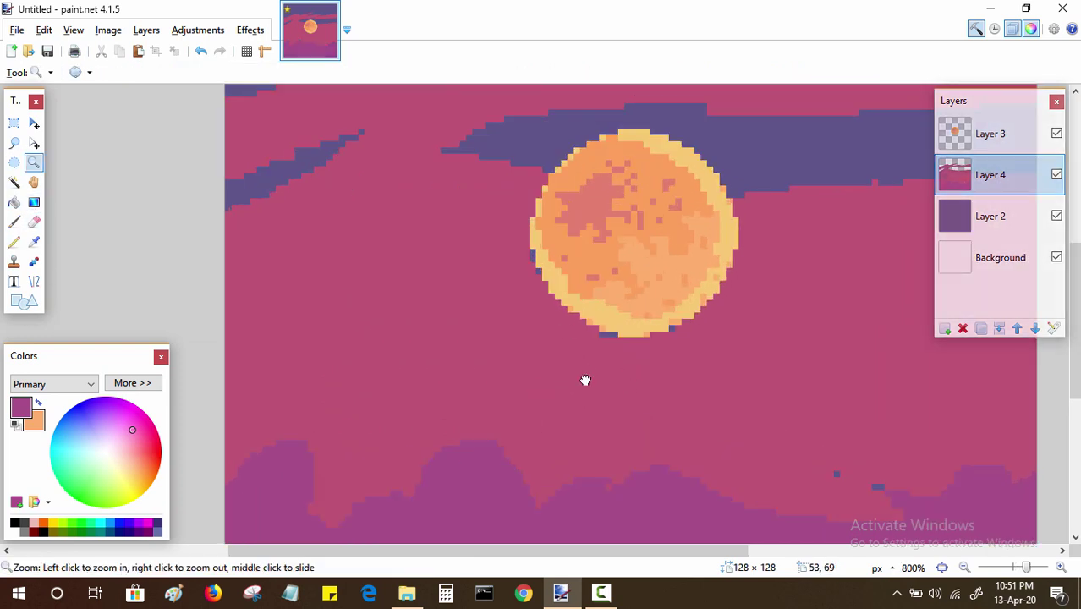
click(582, 382)
key(k)
click(451, 428)
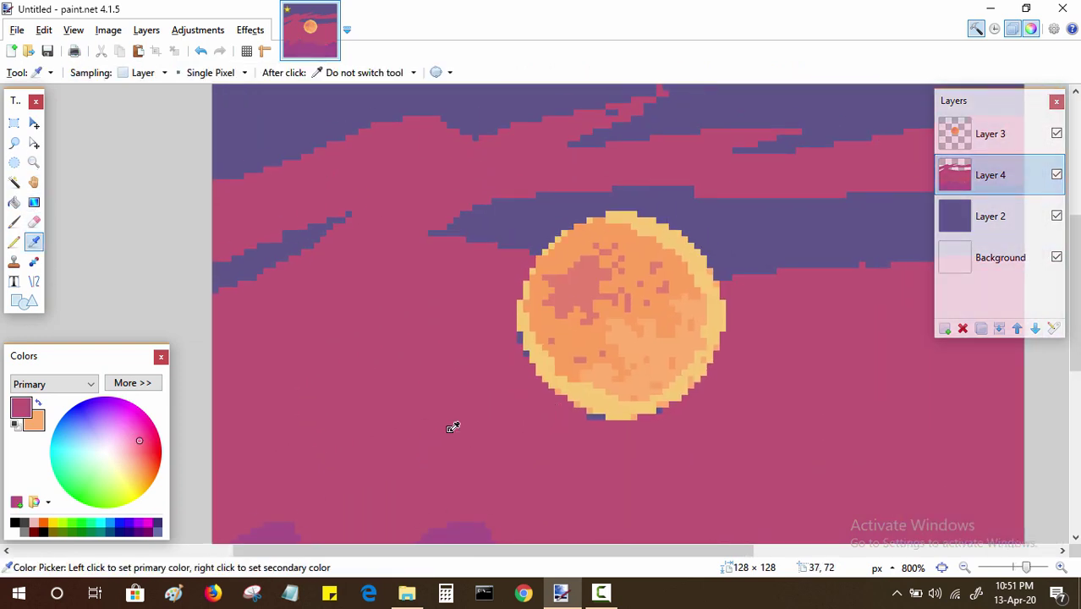
key(p)
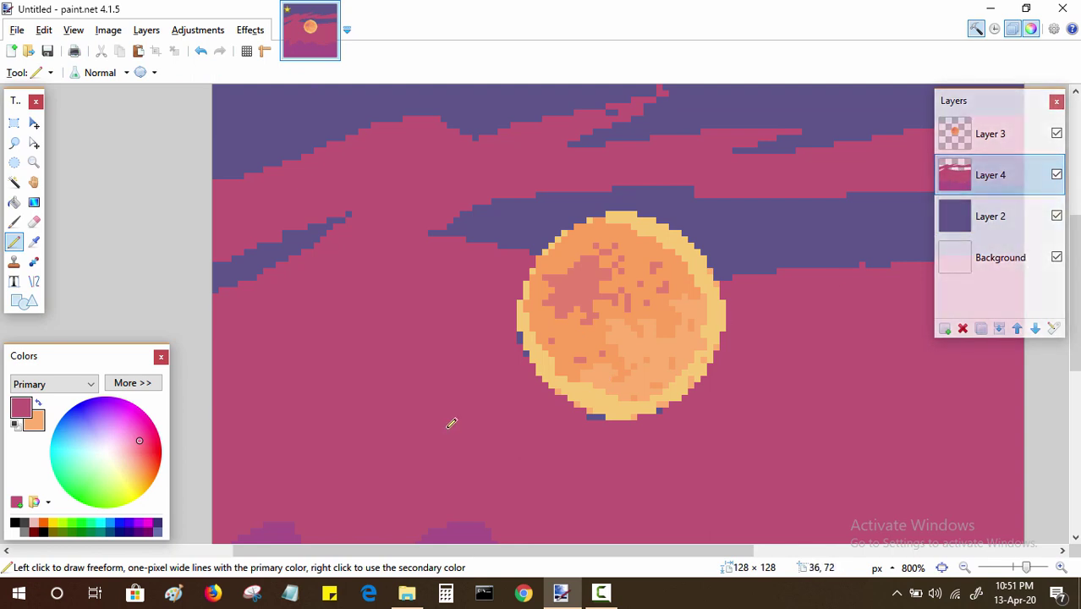
drag(507, 240, 514, 254)
key(ctrl+z)
Step: On Layer 3, pencil pink over the leftover purple pixels along the planet's lower-left and bottom edges
key(z)
triple_click(524, 344)
click(990, 134)
key(p)
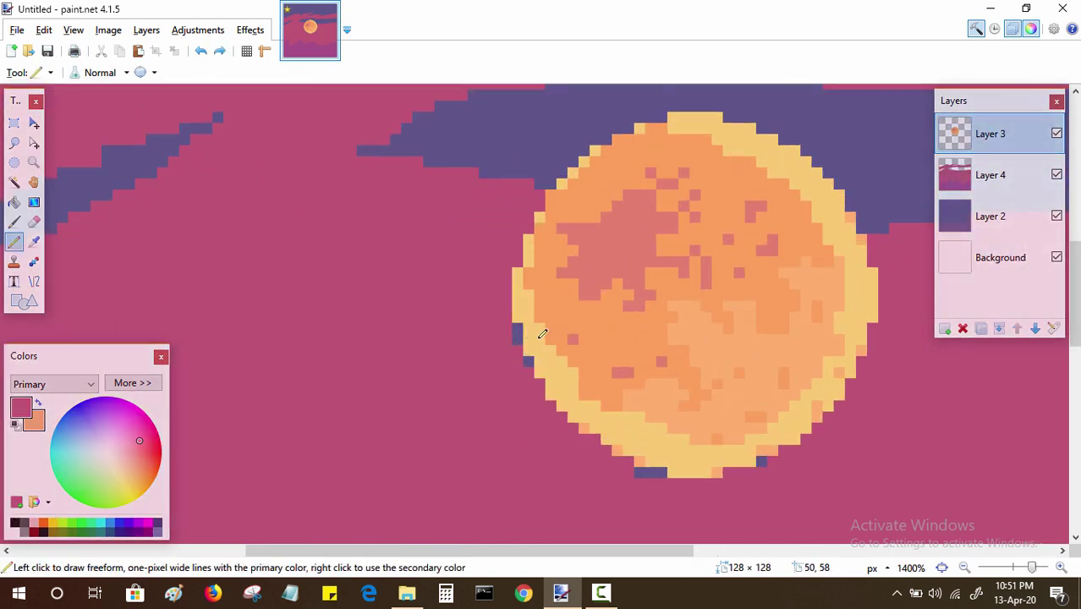
drag(518, 328, 518, 339)
click(529, 362)
mouse_move(661, 472)
mouse_down()
mouse_move(639, 472)
mouse_move(644, 376)
mouse_move(564, 464)
mouse_up()
click(762, 464)
Step: Turn on the pixel grid with Layer 4 selected and try an orange pixel at the left purple streak's lower edge
click(955, 178)
mouse_move(418, 338)
mouse_down()
mouse_move(751, 474)
mouse_move(628, 393)
mouse_move(714, 383)
mouse_up()
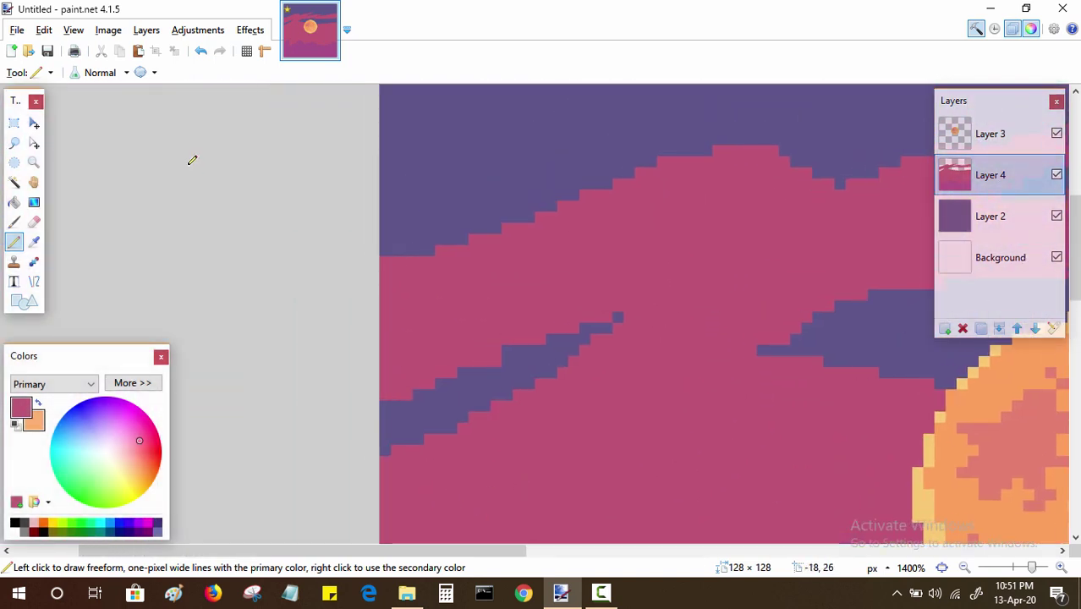
click(246, 51)
click(1060, 568)
click(1060, 568)
drag(524, 498, 524, 469)
click(1061, 570)
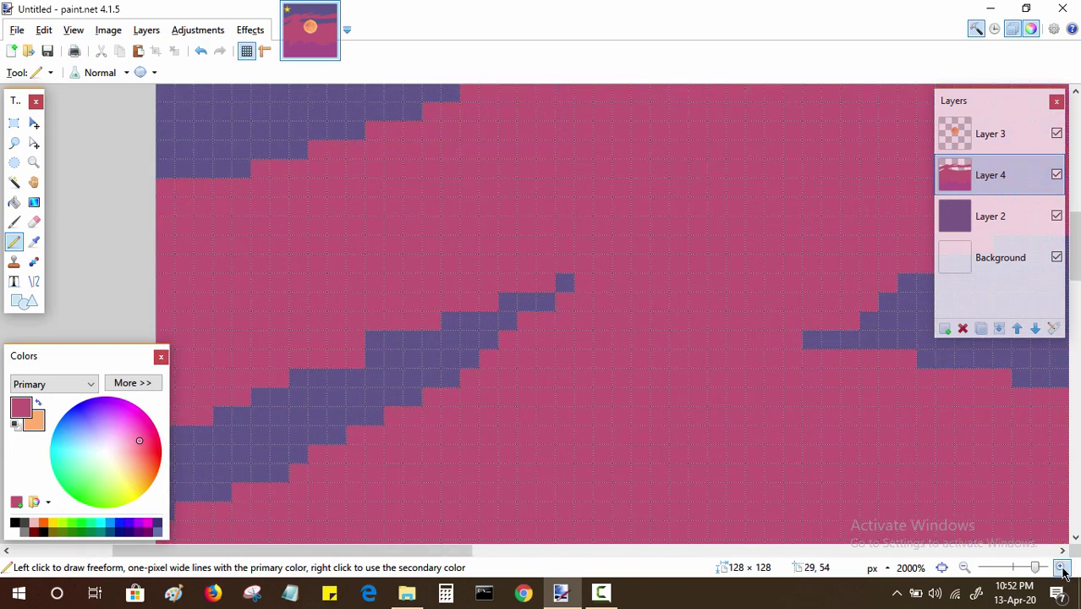
click(1062, 570)
right_click(259, 434)
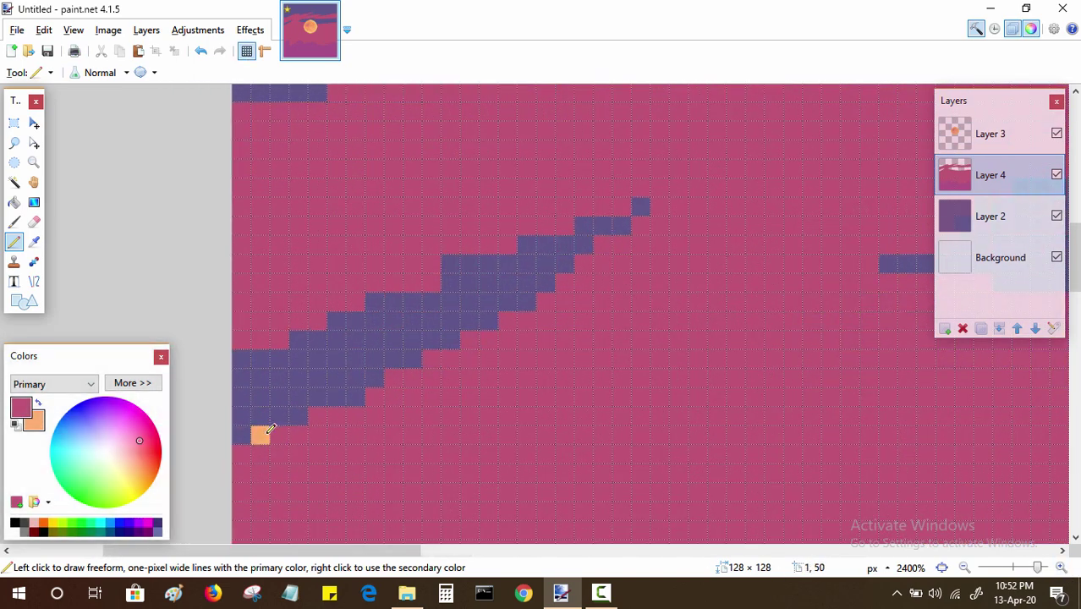
click(269, 431)
Step: Merge Layer 4 down into Layer 2 and sample the streak's purple as the secondary color for the Pencil
click(998, 329)
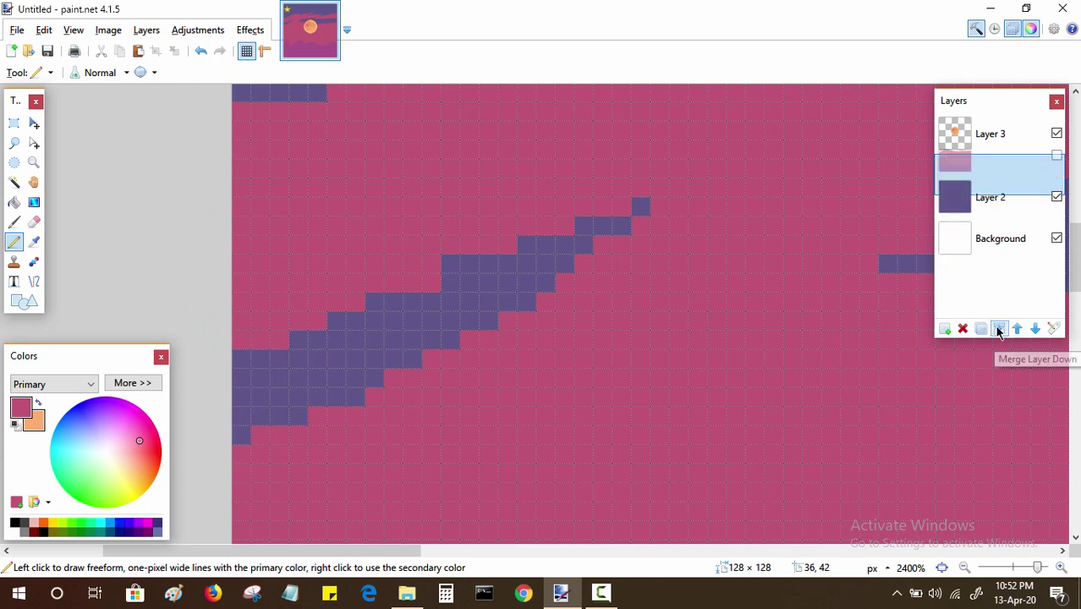
key(k)
right_click(380, 350)
key(p)
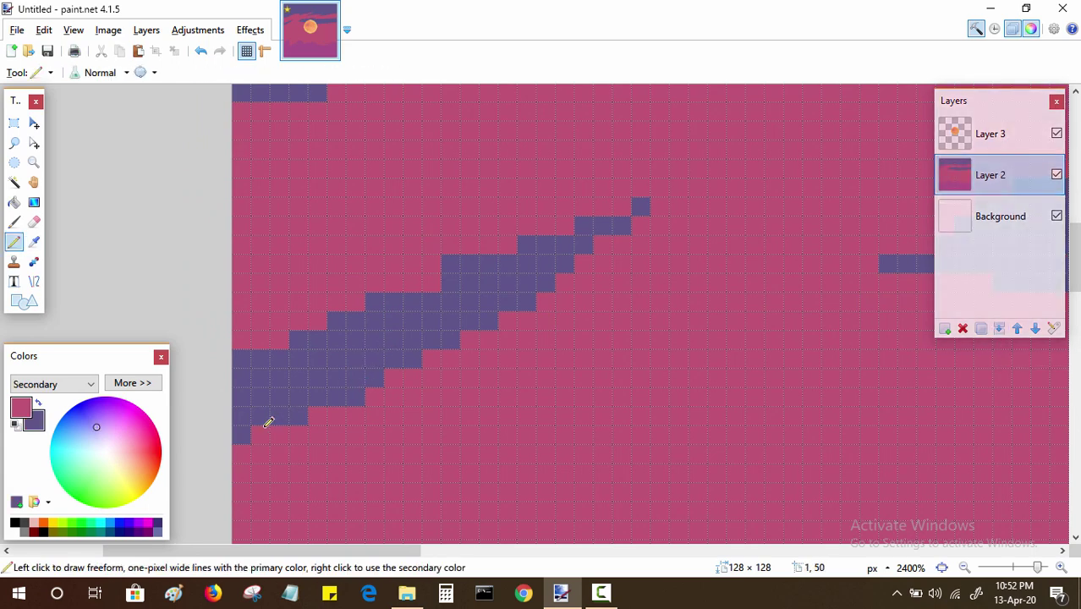
Step: Pencil purple pixels along the left streak's lower edge to smooth it into even stair steps
right_click(263, 429)
drag(337, 416, 406, 389)
click(398, 397)
right_click(399, 380)
right_click(416, 380)
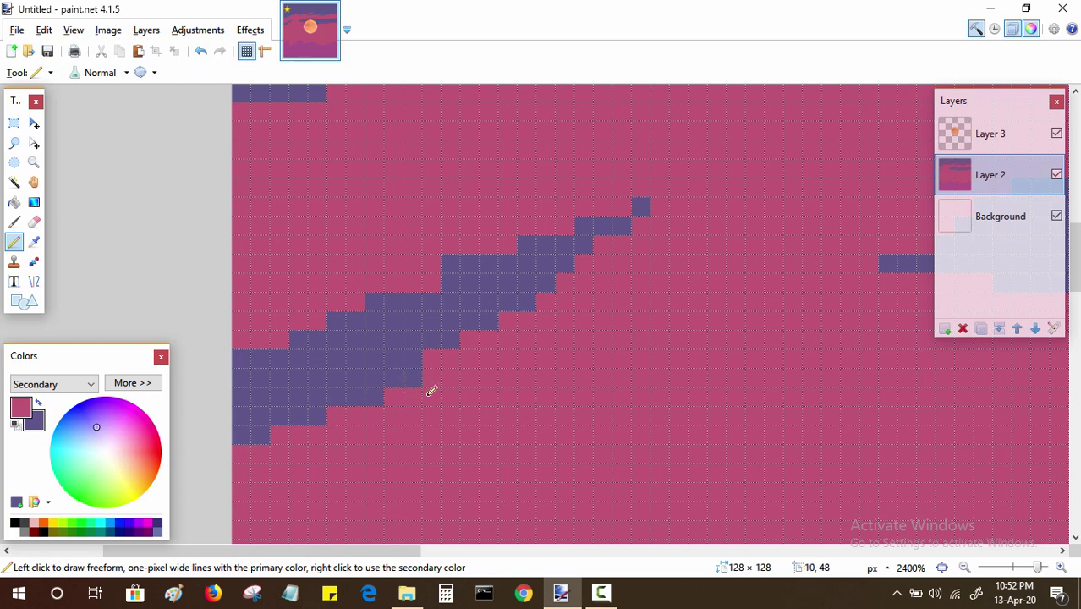
right_click(435, 358)
right_click(451, 359)
right_click(470, 339)
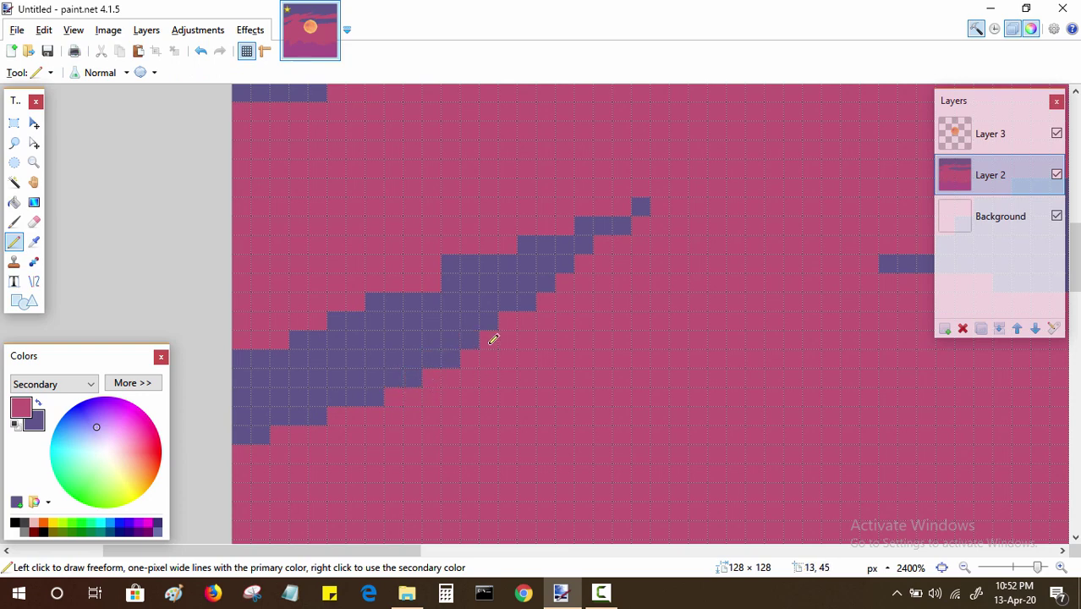
right_click(489, 339)
right_click(508, 323)
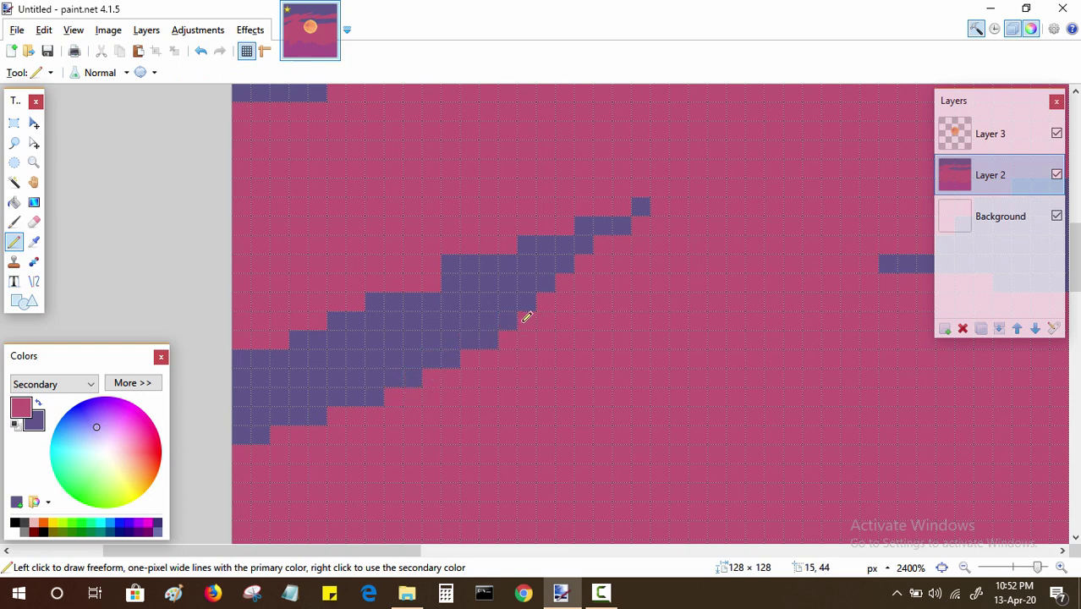
Step: Reshape the purple streak's upper tip into a short one-pixel diagonal, replacing excess pixels with pink
click(621, 225)
click(586, 226)
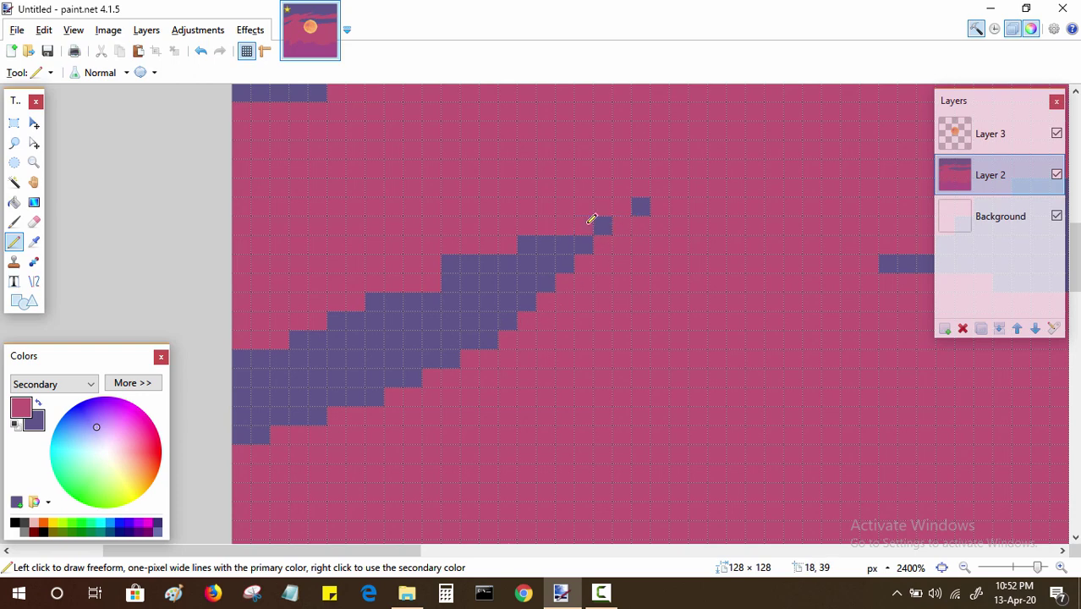
click(642, 206)
right_click(622, 207)
scroll(645, 187, up, 2)
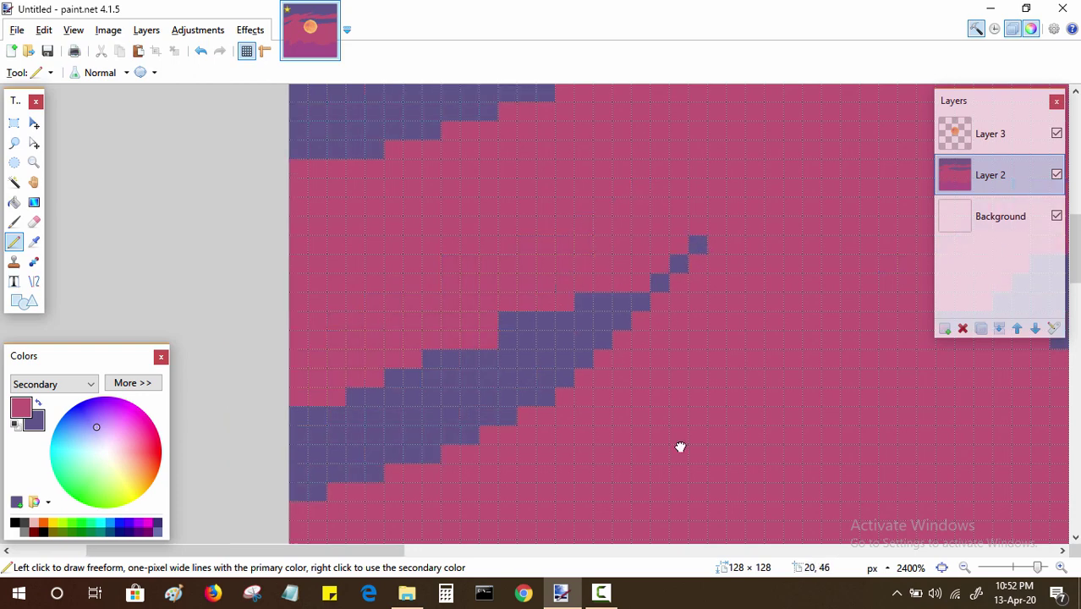
right_click(659, 263)
right_click(640, 264)
drag(642, 268, 658, 266)
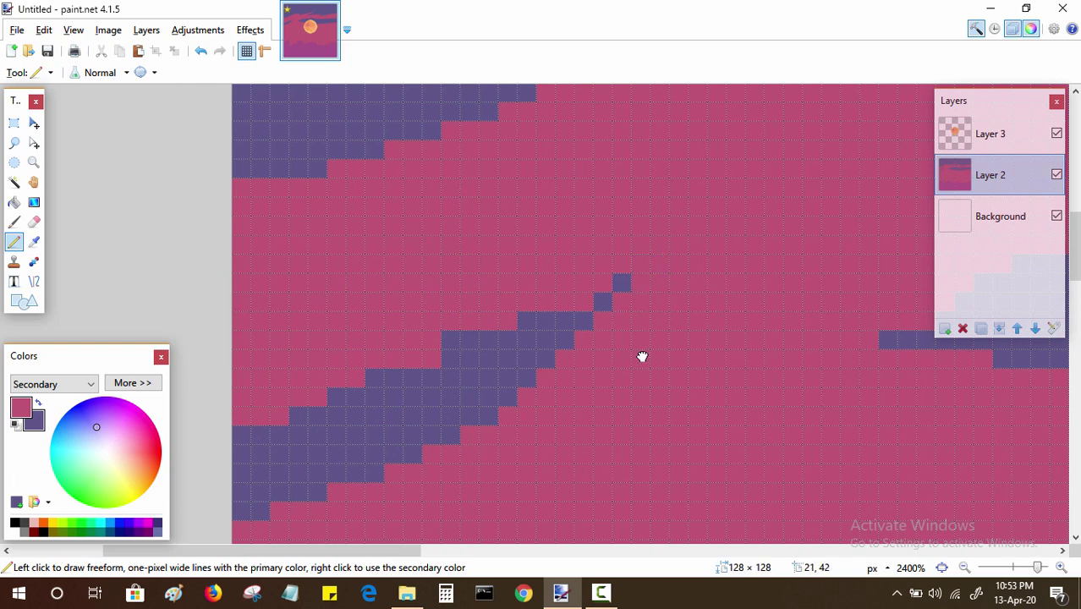
Step: Even out the streak's upper edge with purple pixels and trim off its thin diagonal tip with pink
drag(641, 357, 661, 301)
mouse_move(303, 369)
mouse_down()
mouse_move(455, 318)
mouse_move(482, 298)
mouse_up()
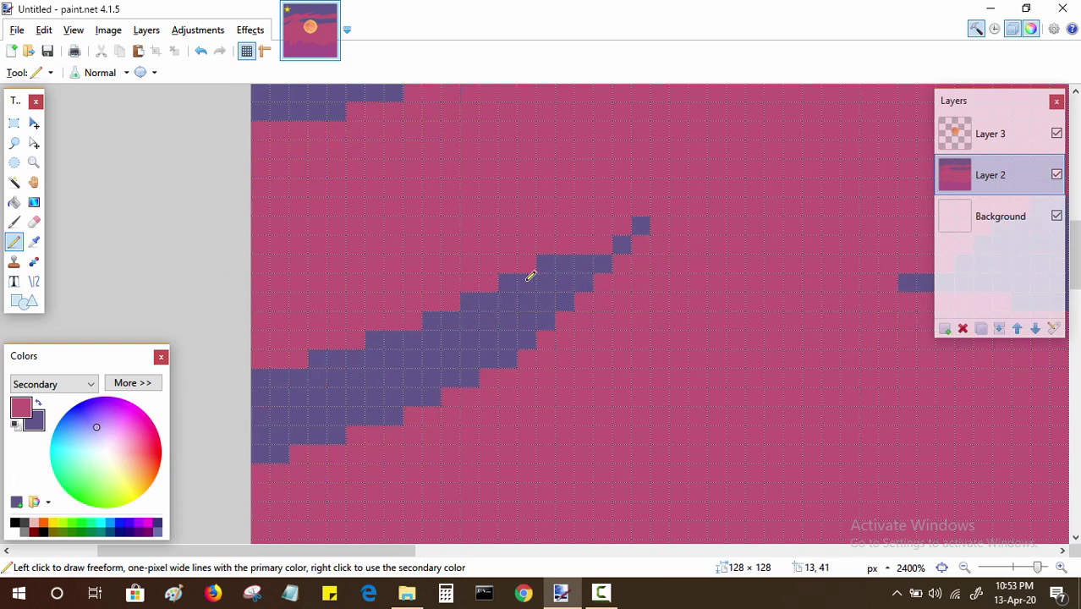
mouse_move(586, 252)
mouse_down()
mouse_move(606, 311)
mouse_move(620, 247)
mouse_move(640, 233)
mouse_move(579, 291)
mouse_move(581, 268)
mouse_move(586, 298)
mouse_up()
mouse_move(626, 335)
mouse_down()
mouse_move(645, 353)
mouse_move(597, 301)
mouse_up()
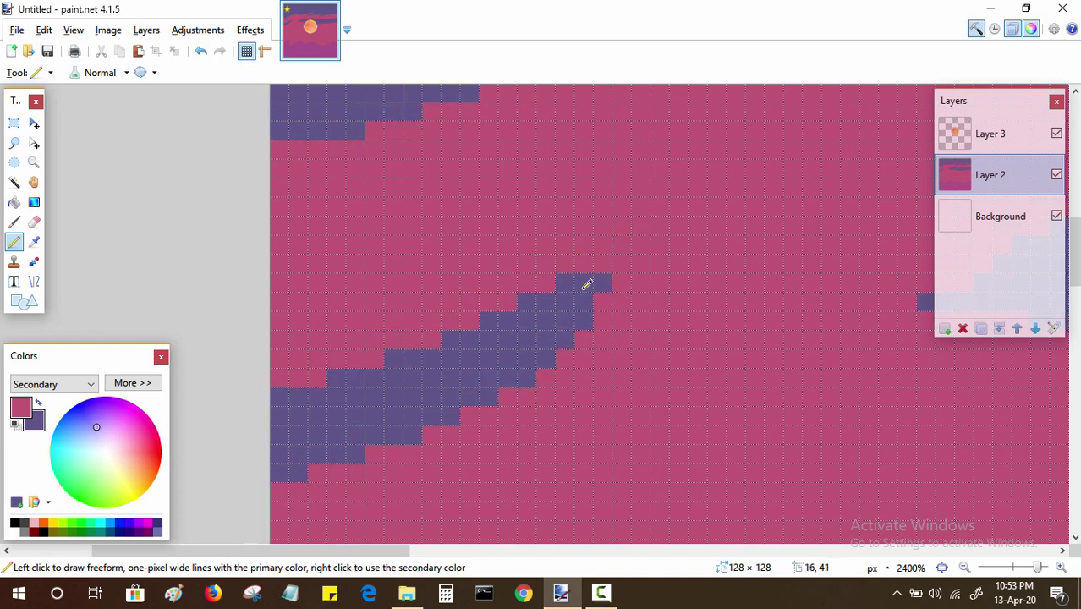
Step: Lengthen the left purple streak diagonally up and to the right with purple pixels, stepping its lower edge with pink
click(565, 282)
click(583, 283)
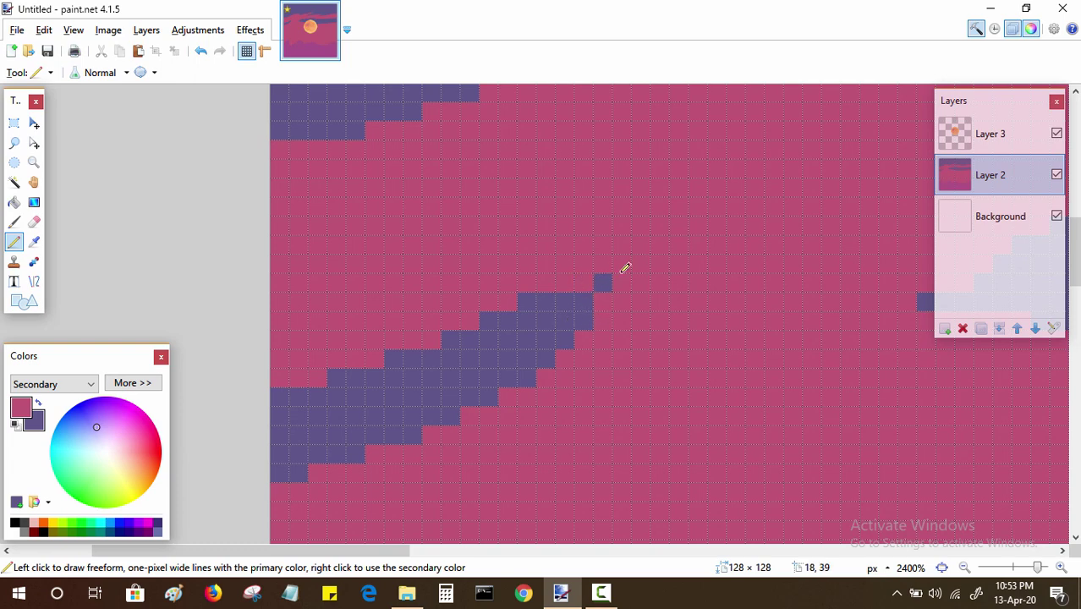
right_click(564, 282)
right_click(584, 282)
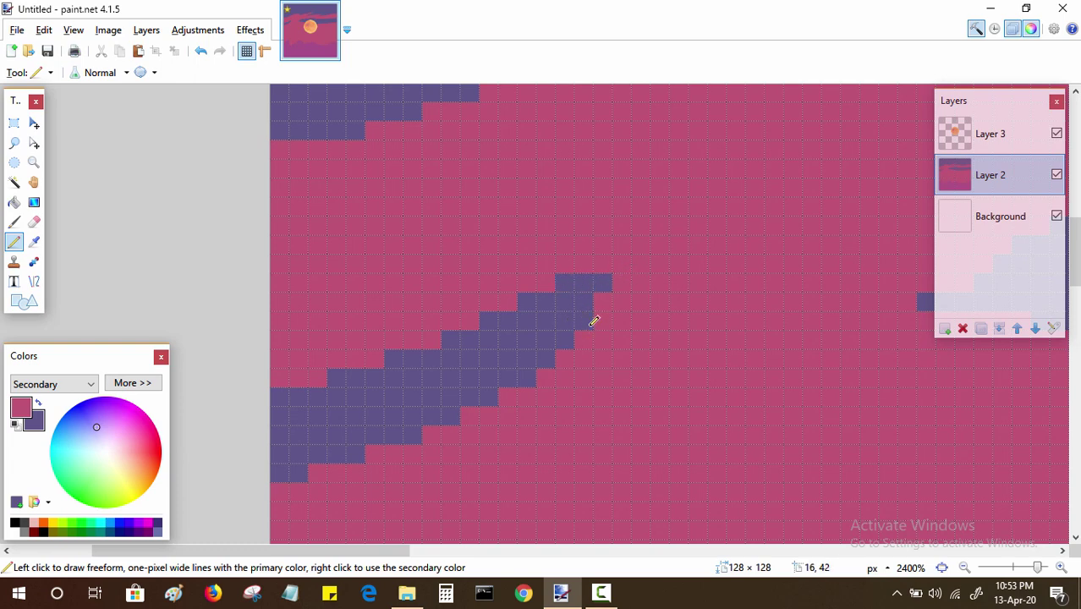
right_click(608, 266)
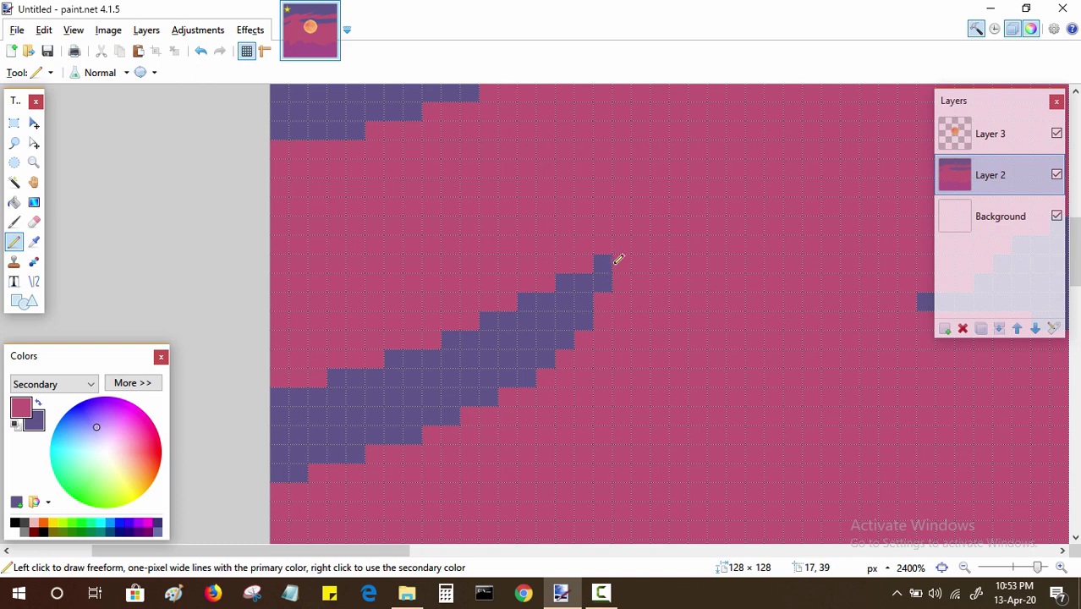
right_click(621, 263)
mouse_move(606, 301)
mouse_down()
mouse_move(653, 281)
mouse_move(644, 266)
mouse_move(664, 248)
mouse_up()
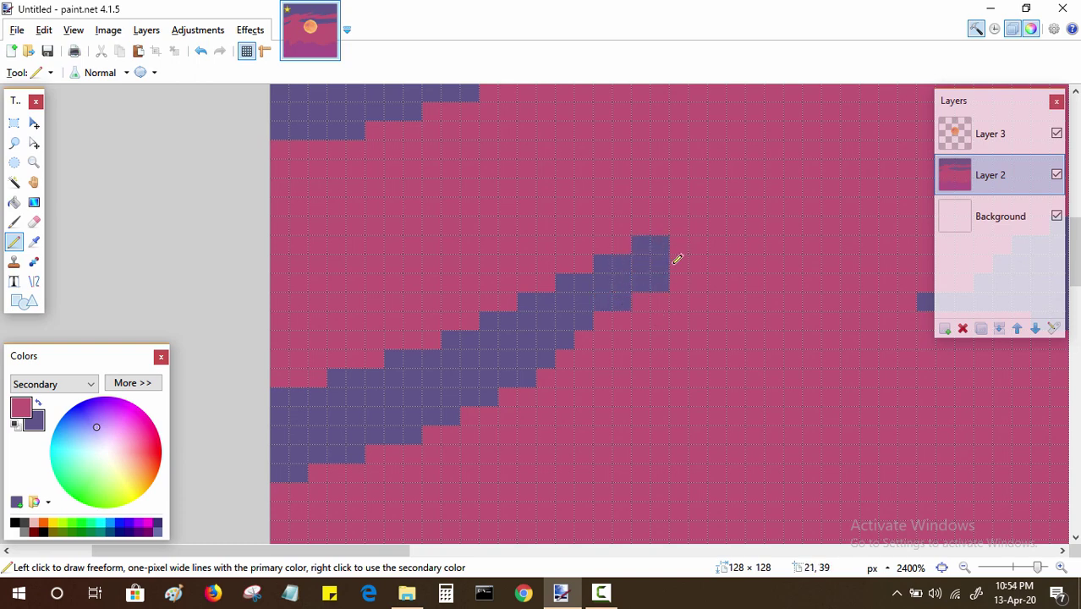
right_click(659, 281)
click(685, 246)
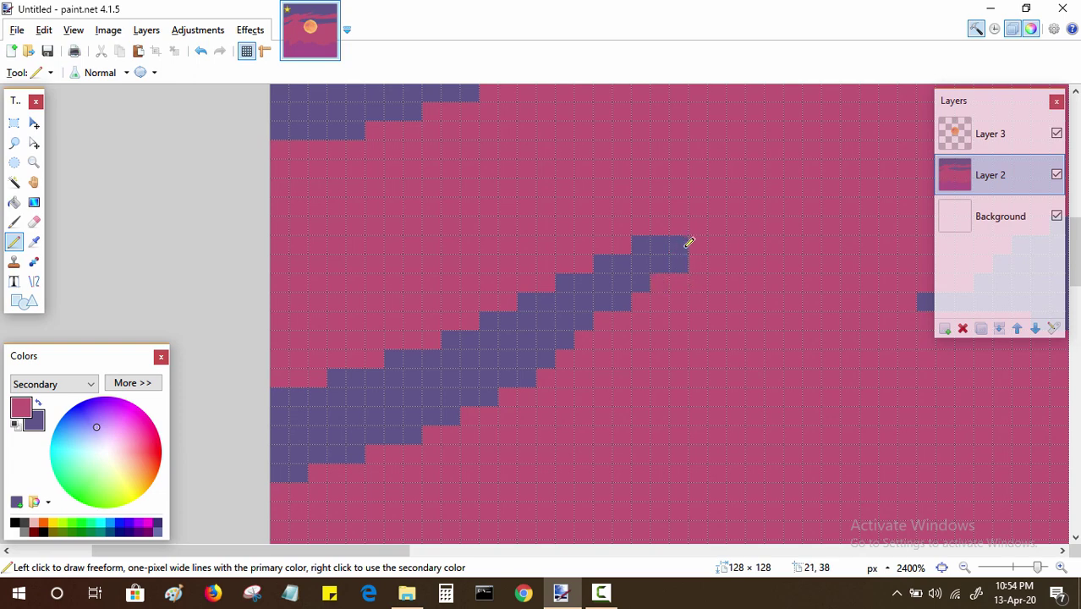
Step: Taper the streak's extended end into a one-pixel diagonal tip, replacing the surplus purple pixels with pink
click(673, 225)
click(684, 226)
right_click(700, 227)
right_click(723, 211)
right_click(685, 239)
right_click(662, 243)
right_click(648, 241)
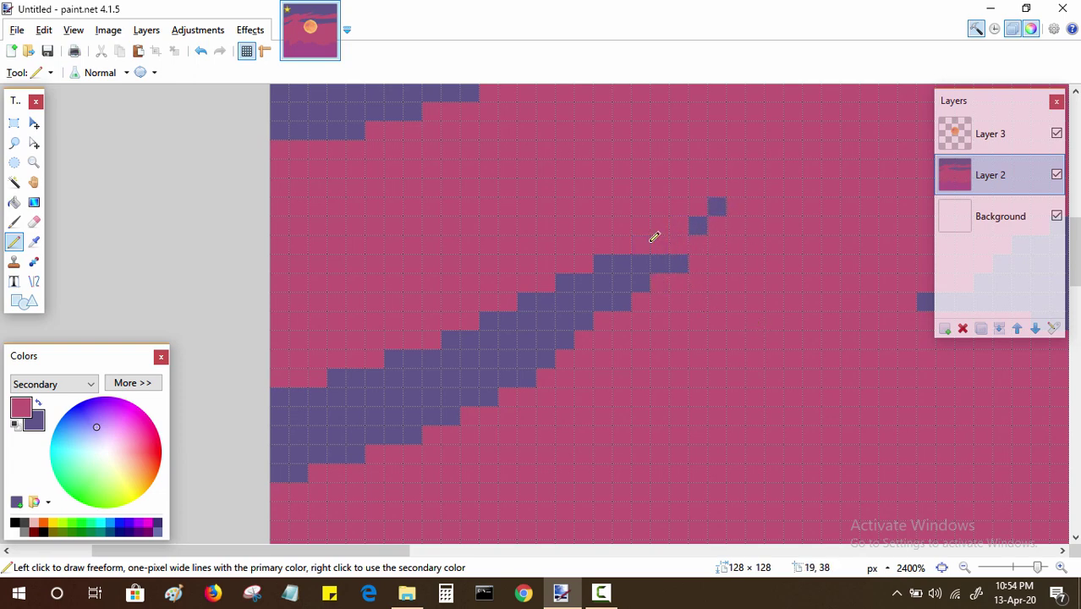
right_click(685, 270)
click(680, 245)
right_click(718, 207)
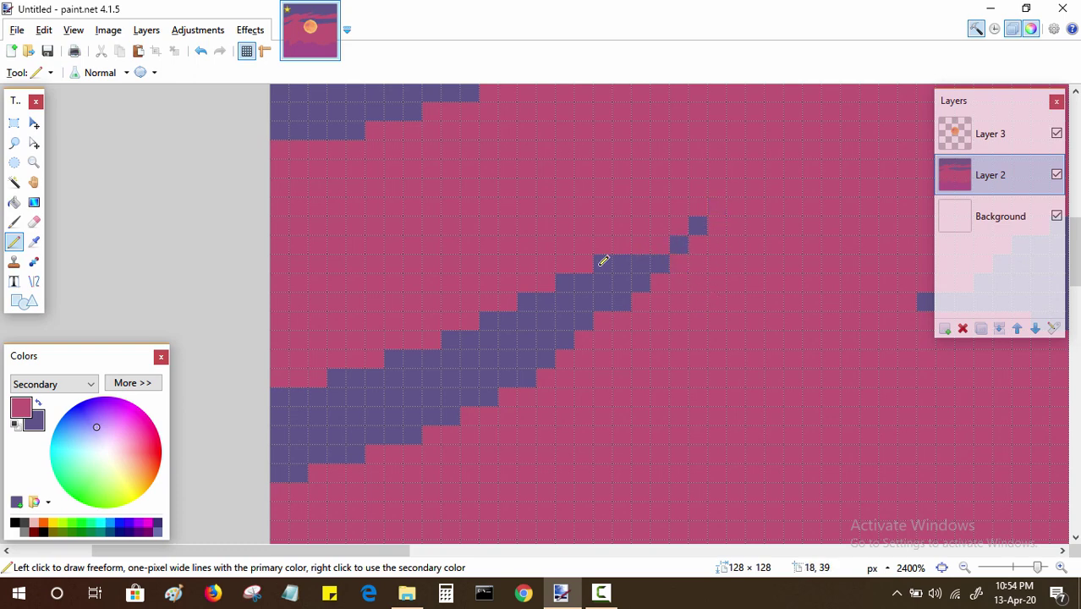
Step: Thin the streak just behind its tip by replacing purple pixels along its upper edge with pink
click(640, 259)
right_click(641, 260)
drag(621, 264, 608, 258)
click(577, 280)
right_click(571, 282)
right_click(546, 301)
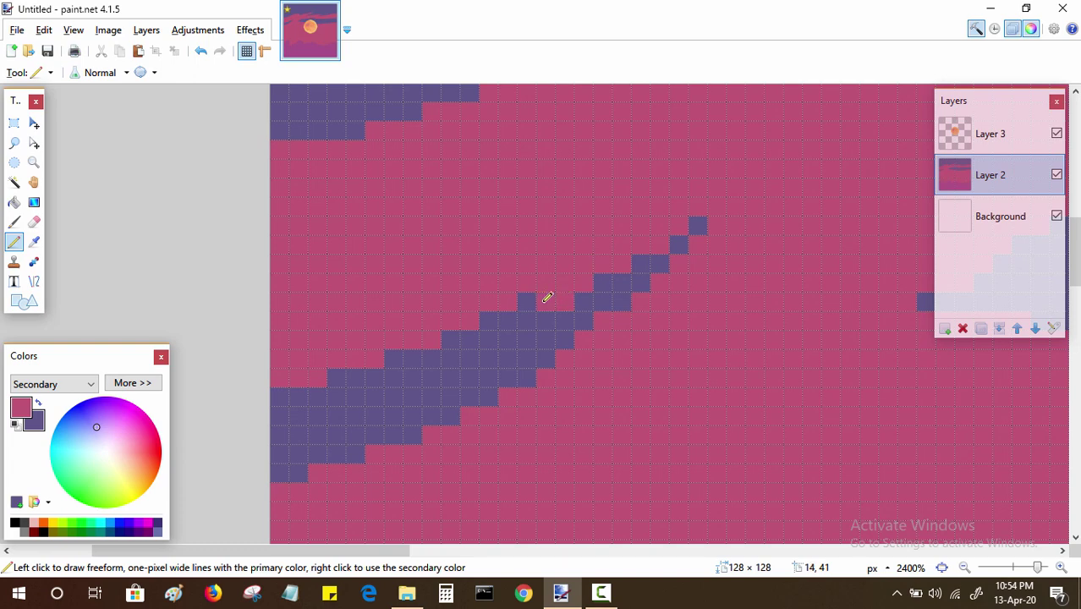
right_click(529, 301)
right_click(528, 319)
right_click(508, 320)
right_click(488, 320)
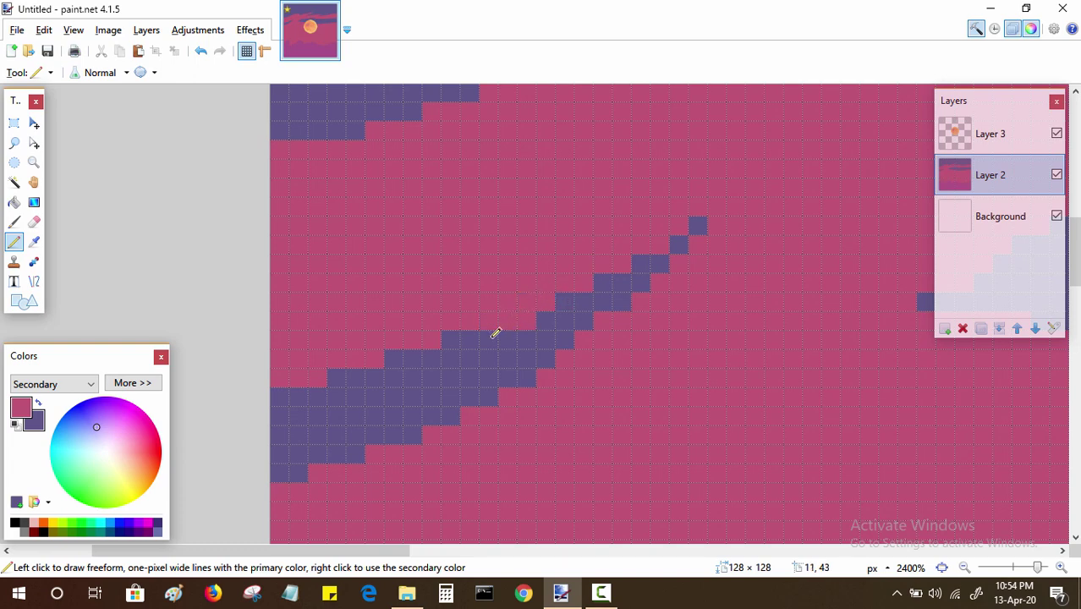
Step: Trim the remaining upper edge of the streak with pink pixels down to the canvas's left border
right_click(470, 338)
right_click(450, 340)
right_click(413, 358)
right_click(394, 358)
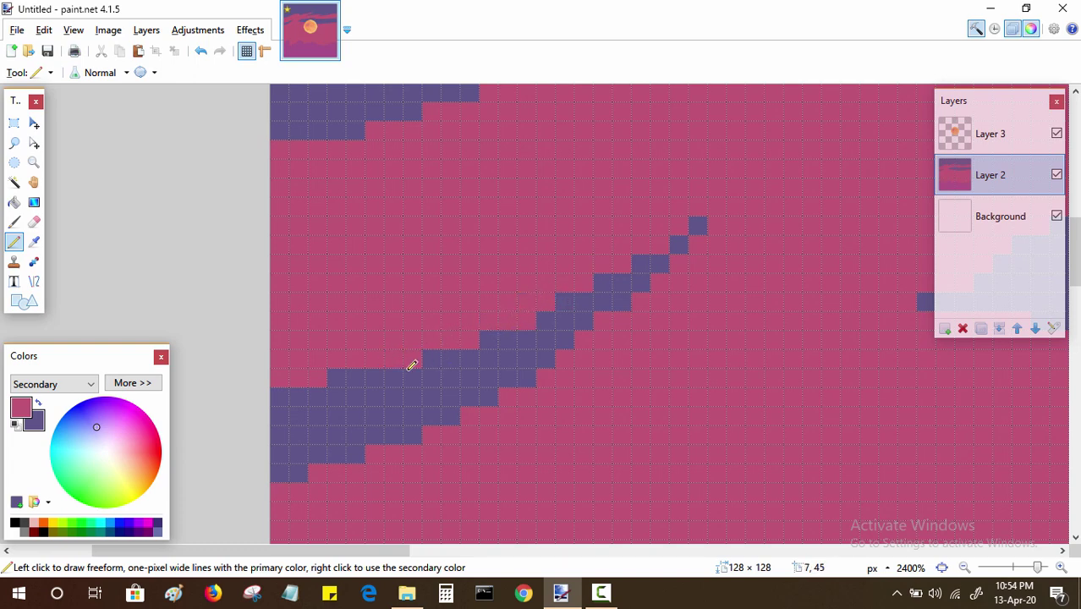
click(355, 377)
click(337, 376)
click(318, 395)
click(299, 395)
click(280, 395)
click(299, 413)
click(280, 413)
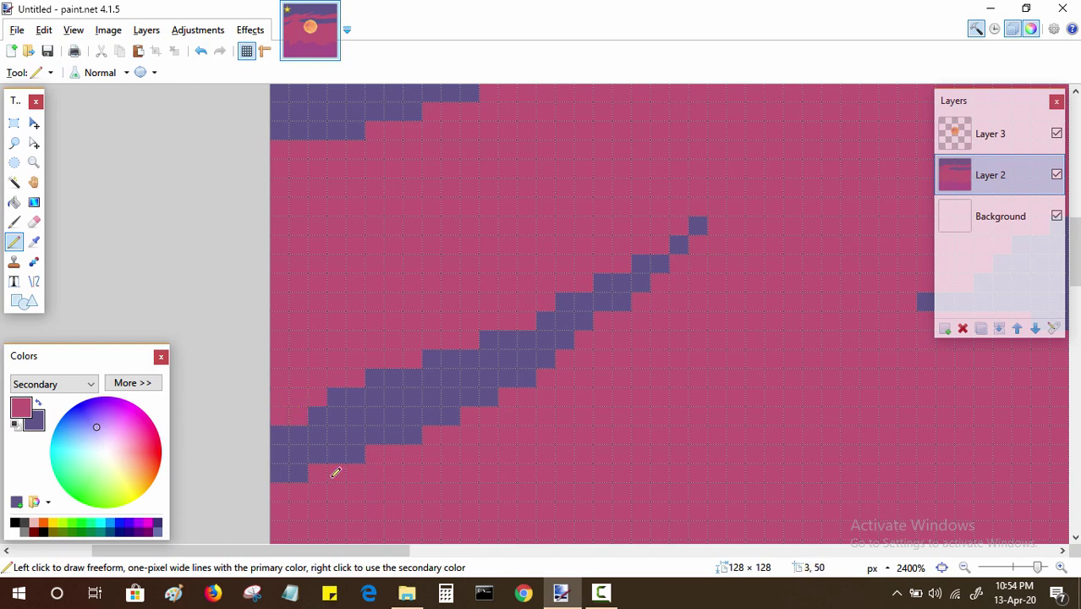
Step: Add single purple pixels back along the streak's upper edge to even out its stair steps
right_click(302, 417)
mouse_move(400, 394)
mouse_down()
mouse_move(401, 449)
mouse_move(401, 399)
mouse_up()
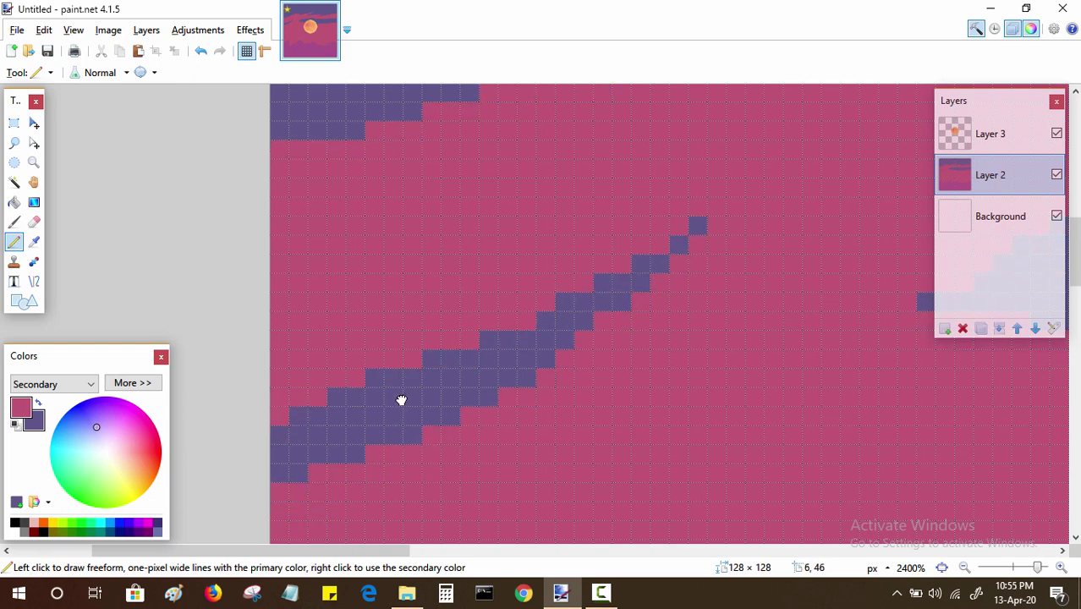
right_click(530, 321)
right_click(318, 394)
right_click(277, 414)
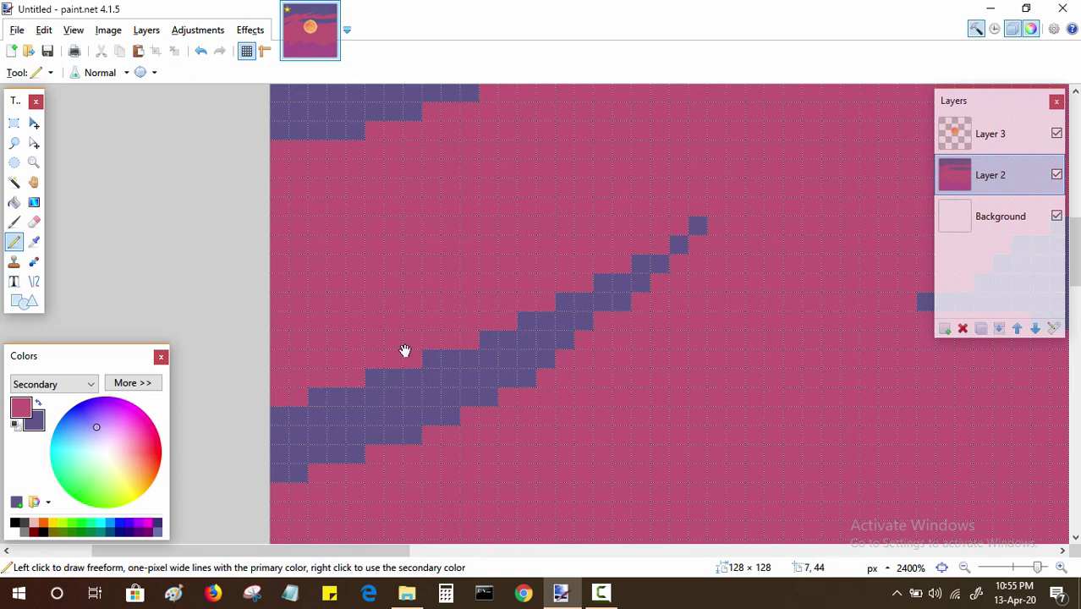
Step: Smooth the large pink cloud's left slope with pink pixels and build it up into a narrower peak
mouse_move(410, 372)
mouse_down()
mouse_move(487, 336)
mouse_move(402, 427)
mouse_move(331, 389)
mouse_up()
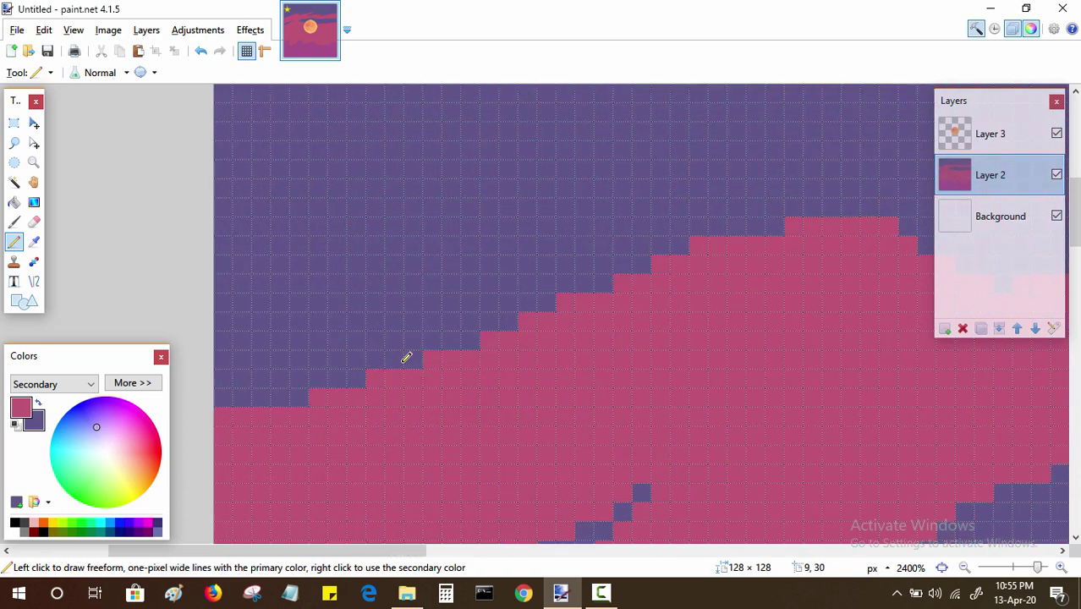
scroll(610, 284, up, 1)
scroll(611, 284, right, 1)
click(627, 287)
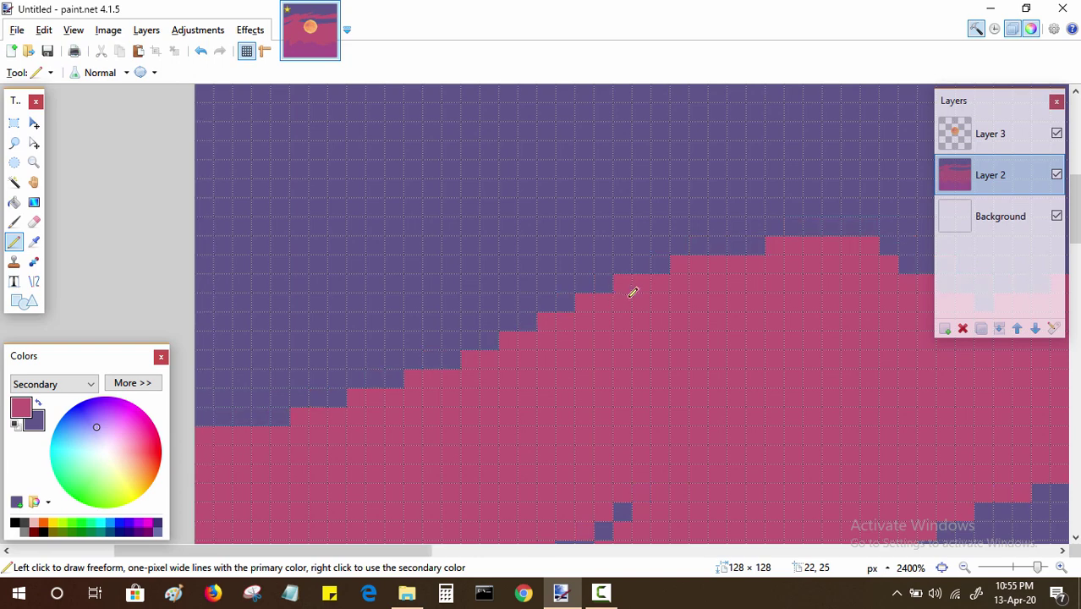
click(666, 262)
scroll(677, 279, up, 1)
scroll(677, 279, right, 2)
drag(661, 260, 707, 263)
scroll(706, 263, down, 3)
scroll(707, 263, right, 11)
drag(486, 188, 583, 180)
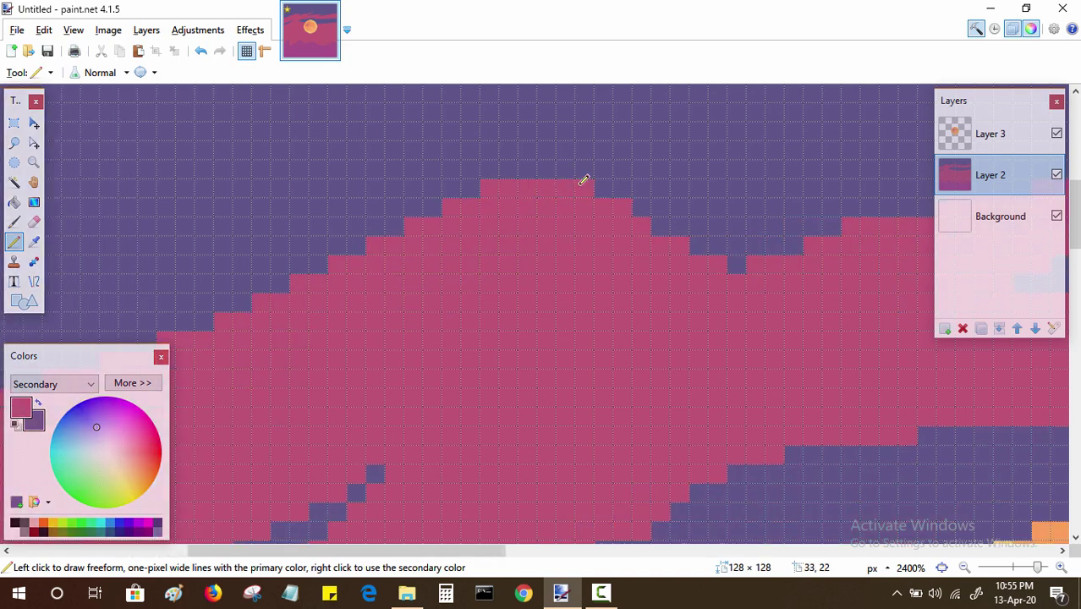
Step: Add a short row of pink pixels on top of the cloud's peak, undoing the excess strokes above it
mouse_move(508, 169)
mouse_down()
mouse_move(551, 171)
mouse_move(553, 161)
mouse_move(523, 151)
mouse_move(548, 134)
mouse_up()
key(ctrl+z)
key(ctrl+z)
drag(604, 279, 448, 271)
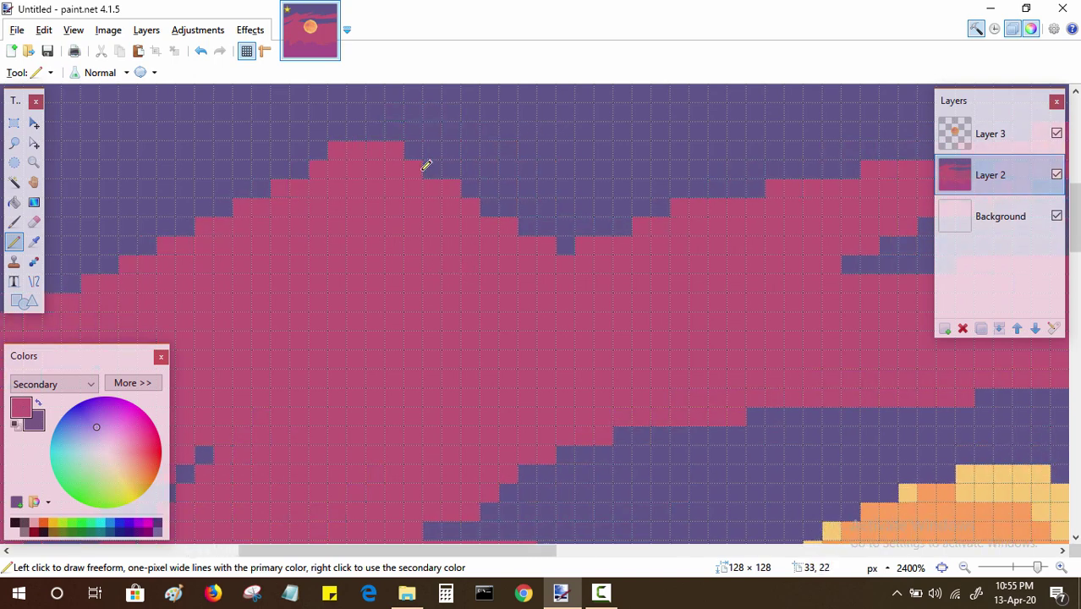
Step: Even out the cloud's right slope and raise the upper edge of the neighbouring pink cloud in longer steps
mouse_move(461, 175)
mouse_down()
mouse_move(570, 247)
mouse_move(564, 269)
mouse_move(534, 246)
mouse_move(547, 278)
mouse_move(520, 252)
mouse_move(542, 231)
mouse_move(534, 259)
mouse_move(544, 229)
mouse_move(586, 225)
mouse_up()
scroll(562, 268, right, 4)
scroll(547, 278, up, 1)
scroll(520, 243, up, 1)
scroll(521, 243, right, 5)
drag(617, 243, 579, 244)
mouse_move(603, 208)
mouse_down()
mouse_move(642, 209)
mouse_move(583, 230)
mouse_up()
drag(679, 208, 699, 208)
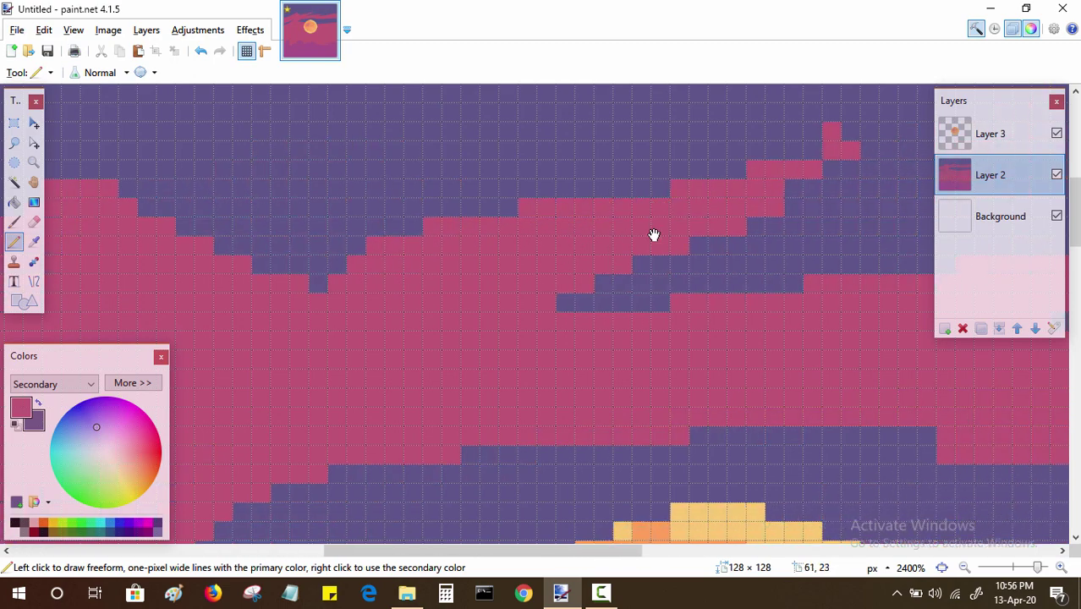
Step: Reshape the upper pink wisp's end into a stepped taper and extend the purple gap beneath it to a point
drag(654, 236, 578, 274)
click(584, 227)
mouse_move(621, 233)
mouse_down()
mouse_move(734, 193)
mouse_move(720, 193)
mouse_move(746, 207)
mouse_move(793, 150)
mouse_up()
drag(751, 230, 695, 211)
drag(755, 133, 773, 114)
drag(721, 223, 721, 166)
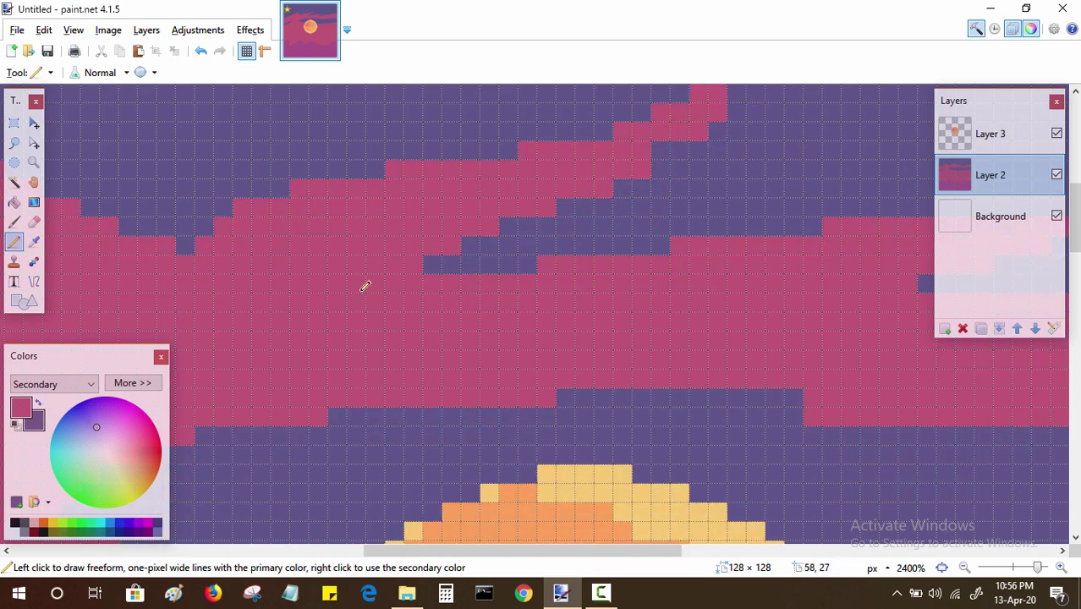
right_click(413, 283)
right_click(427, 284)
right_click(393, 302)
Step: Extend the next pink wisp to the right with a thin stepped tip and clean its surroundings with purple pixels
mouse_move(578, 328)
mouse_down()
mouse_move(330, 309)
mouse_move(306, 331)
mouse_move(268, 330)
mouse_up()
click(774, 208)
drag(697, 288, 507, 268)
click(603, 171)
key(ctrl+z)
click(605, 187)
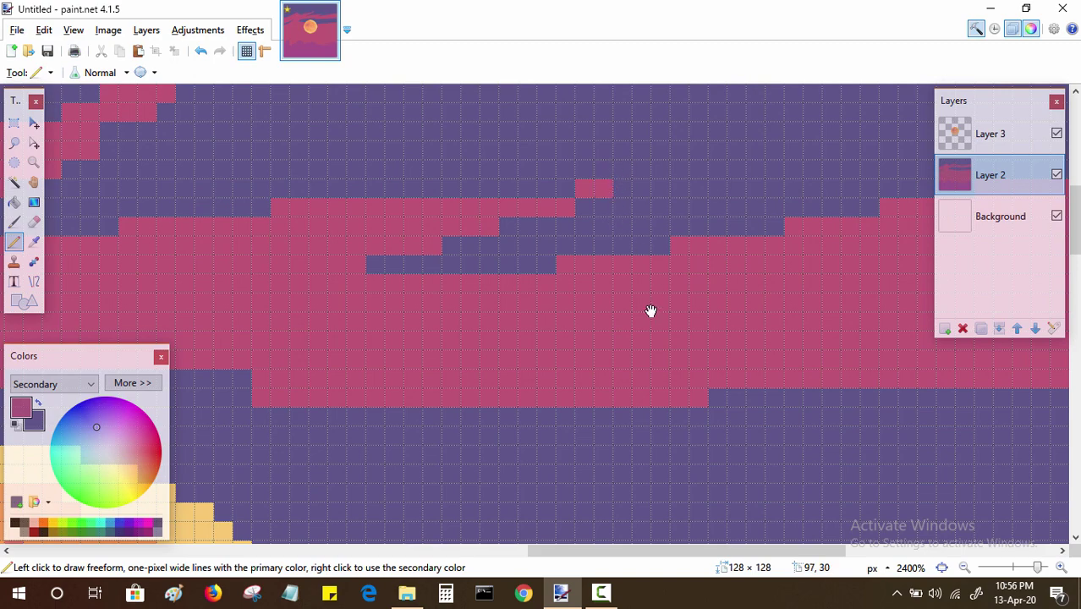
drag(649, 308, 443, 313)
drag(431, 190, 449, 189)
right_click(449, 188)
drag(524, 306, 524, 250)
right_click(436, 136)
mouse_move(604, 247)
mouse_down()
mouse_move(475, 246)
mouse_move(745, 147)
mouse_move(1029, 90)
mouse_up()
drag(697, 231, 336, 213)
mouse_move(761, 313)
mouse_down()
mouse_move(492, 330)
mouse_move(894, 283)
mouse_up()
mouse_move(441, 398)
mouse_down()
mouse_move(914, 316)
mouse_move(1069, 355)
mouse_up()
mouse_move(190, 279)
mouse_down()
mouse_move(427, 294)
mouse_move(506, 363)
mouse_up()
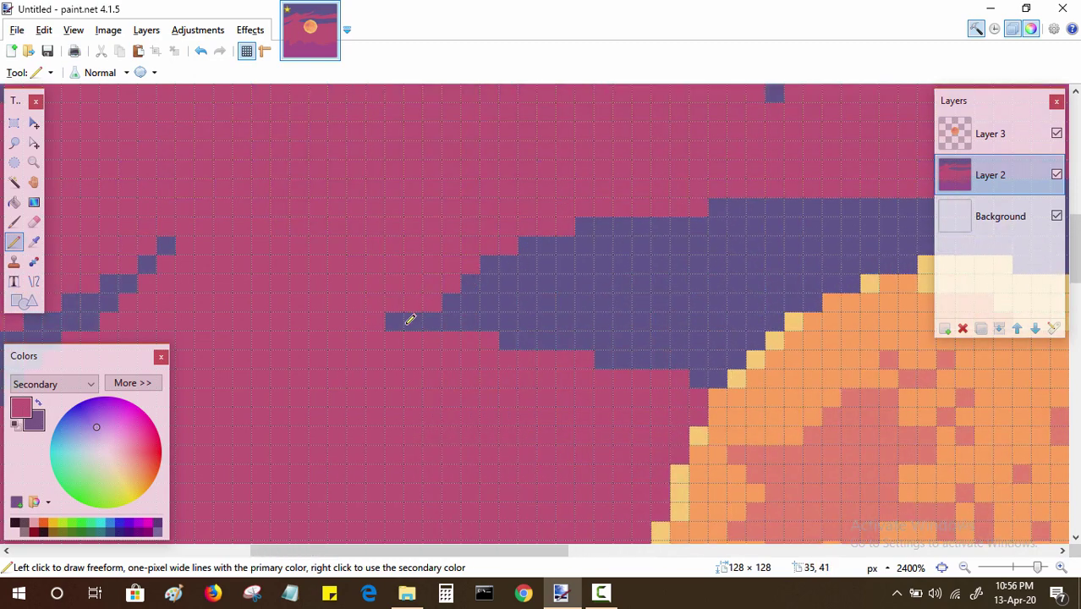
scroll(409, 320, down, 3)
mouse_move(442, 213)
mouse_down()
mouse_move(470, 224)
mouse_move(512, 269)
mouse_move(567, 291)
mouse_move(642, 304)
mouse_move(654, 282)
mouse_move(482, 230)
mouse_move(586, 273)
mouse_move(591, 338)
mouse_up()
scroll(893, 479, down, 3)
scroll(892, 479, down, 7)
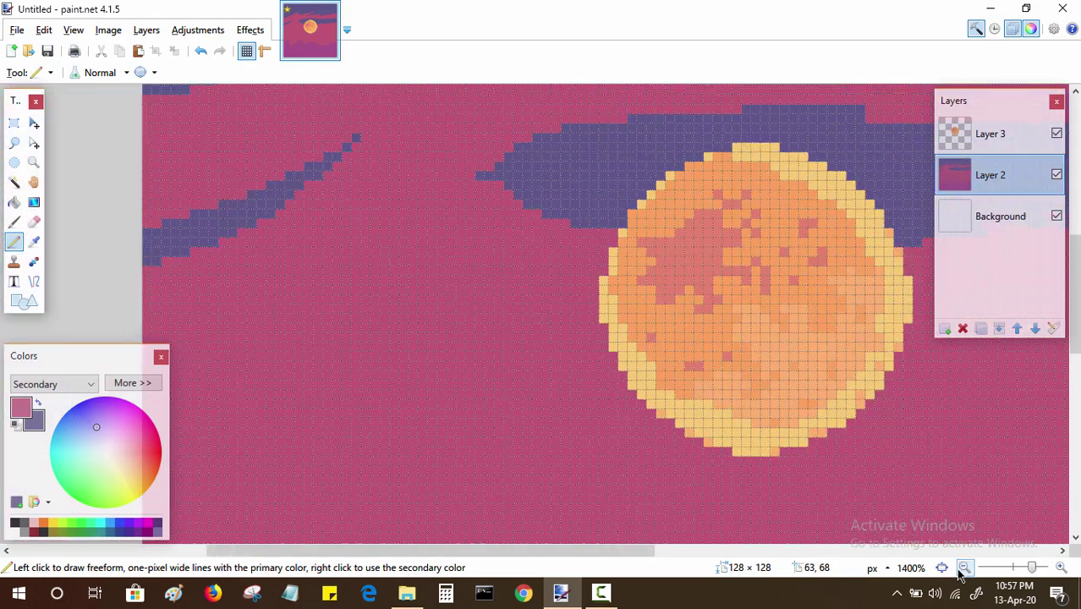
mouse_move(485, 288)
mouse_down()
mouse_move(495, 399)
mouse_move(521, 389)
mouse_up()
key(z)
scroll(506, 340, up, 7)
key(ctrl+z)
key(ctrl+z)
key(ctrl+z)
key(ctrl+z)
key(ctrl+z)
key(ctrl+z)
key(ctrl+z)
key(ctrl+z)
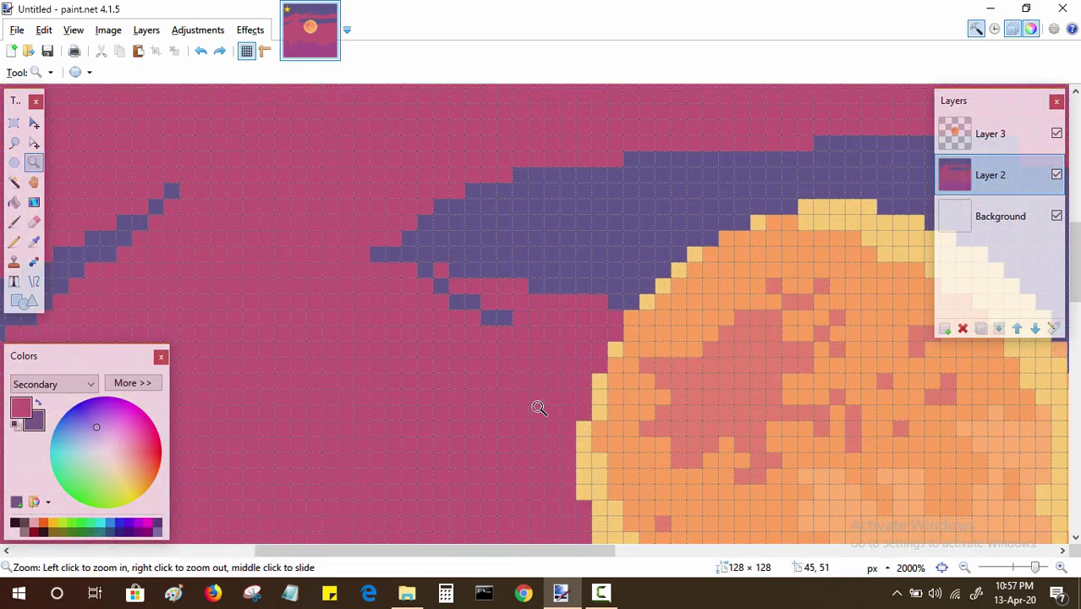
key(p)
Step: Sample the foreground hills' purple as the secondary color and the sky's pink as the primary color for the Pencil
scroll(445, 280, down, 4)
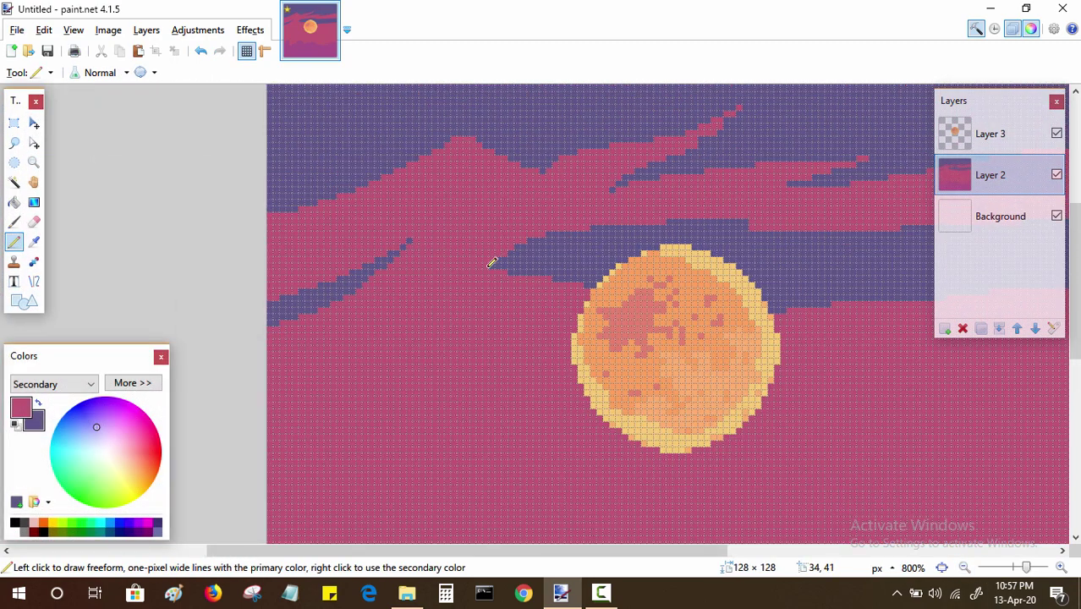
drag(515, 330, 508, 56)
scroll(516, 247, right, 2)
scroll(815, 379, up, 5)
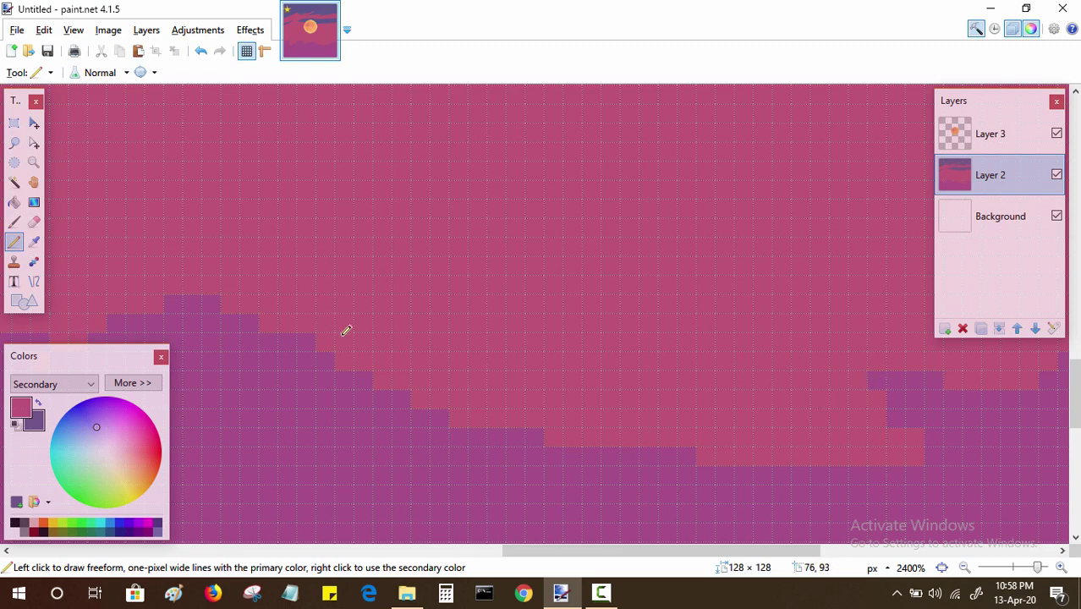
drag(345, 330, 576, 429)
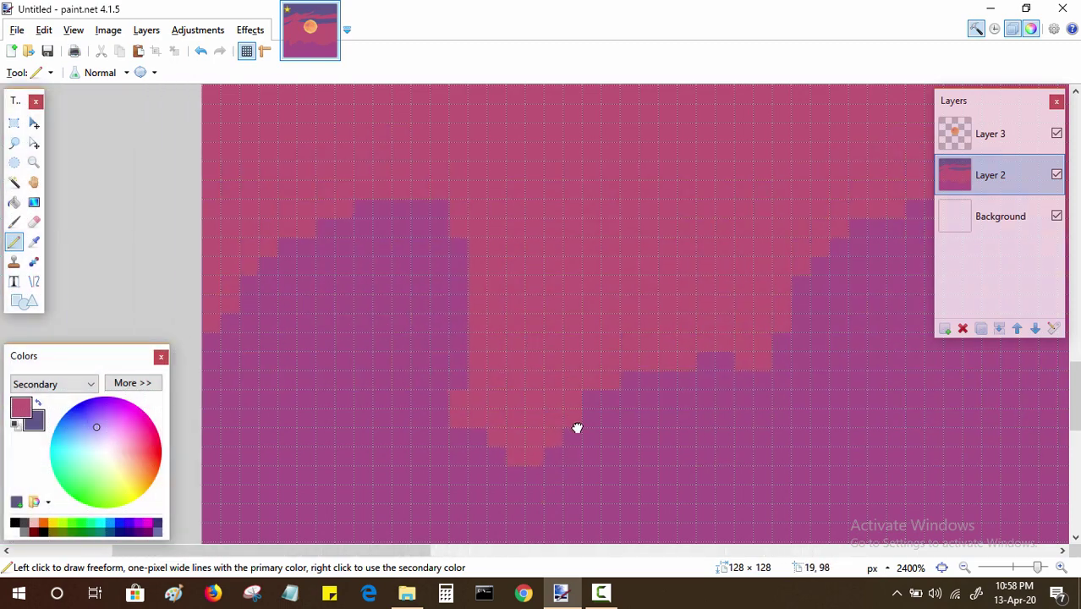
key(k)
click(268, 360)
right_click(272, 360)
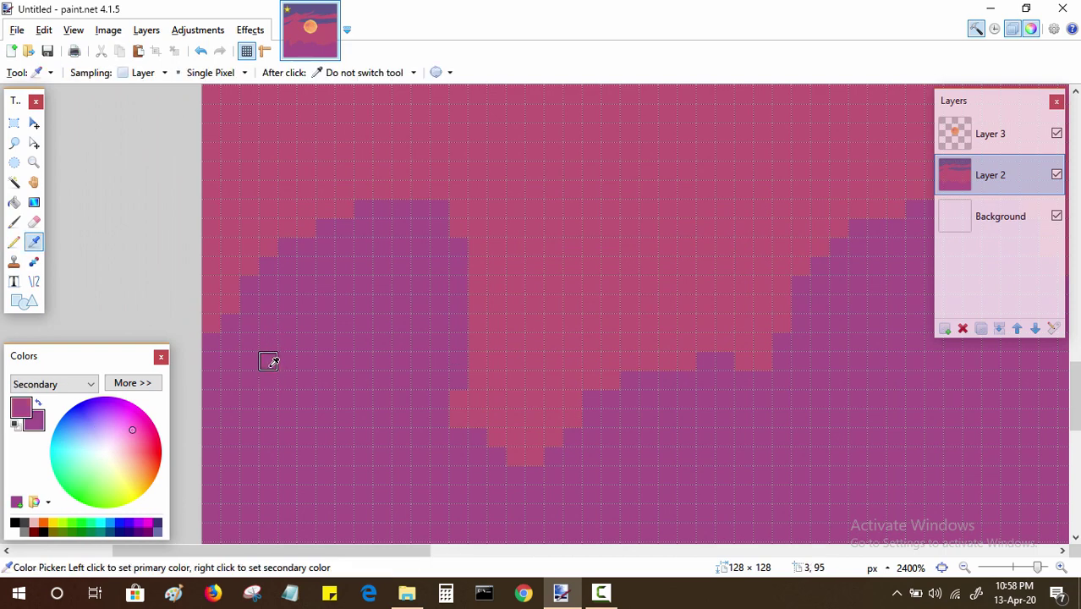
click(231, 229)
key(p)
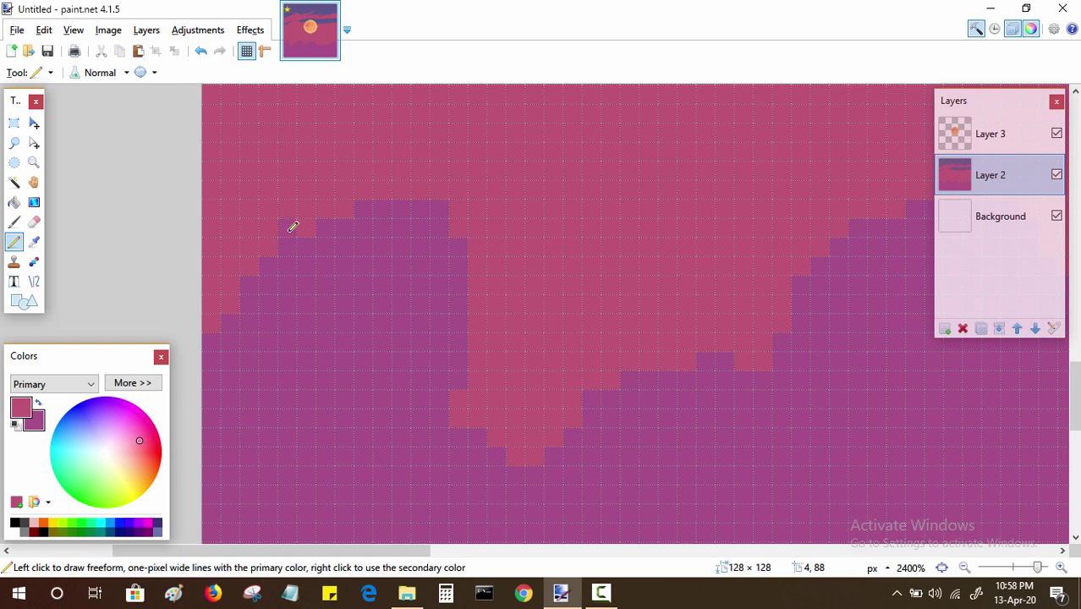
Step: Build the leftmost foreground hill up with purple pixels into a taller, pointed peak with stepped sides
mouse_move(317, 207)
mouse_down()
mouse_move(331, 199)
mouse_move(340, 173)
mouse_move(359, 185)
mouse_move(369, 171)
mouse_move(448, 176)
mouse_up()
drag(374, 153, 418, 147)
click(387, 141)
mouse_move(452, 269)
mouse_down()
mouse_move(452, 256)
mouse_move(469, 266)
mouse_move(502, 326)
mouse_up()
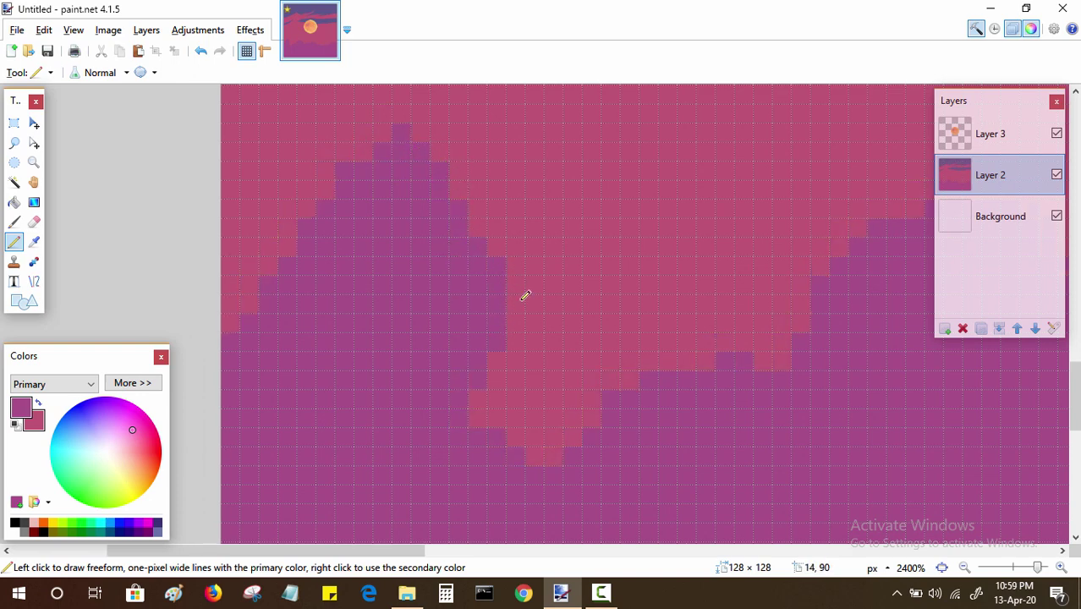
Step: Shape the leftmost hill's right flank into a stepped bulge that curves inward above the notch
right_click(503, 271)
right_click(506, 354)
mouse_move(491, 269)
mouse_down()
mouse_move(502, 364)
mouse_move(543, 376)
mouse_move(554, 338)
mouse_up()
right_click(536, 286)
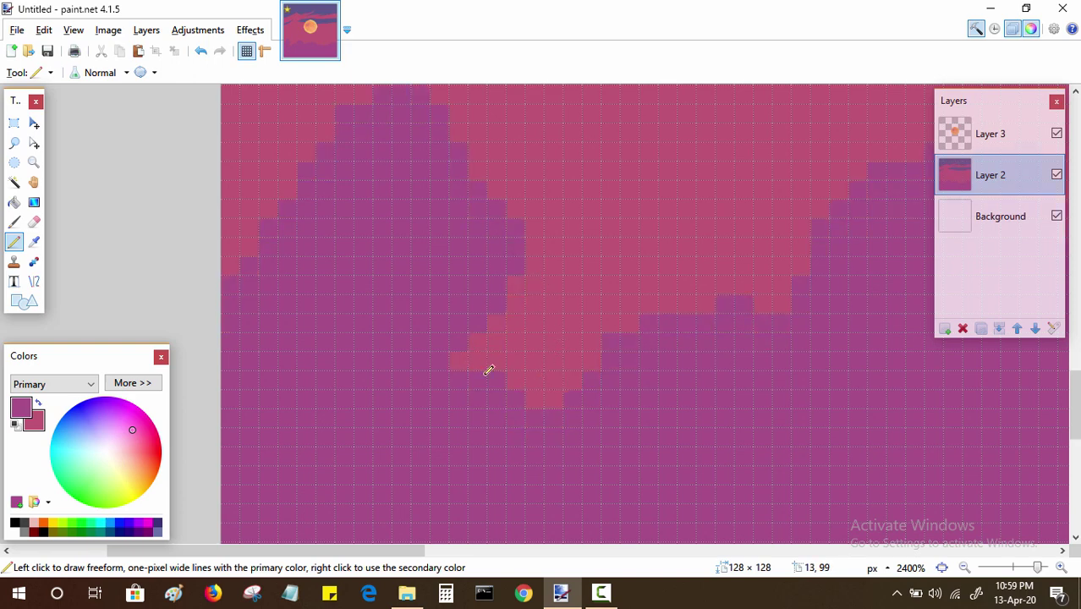
Step: Narrow the notch beside the leftmost hill to a one-pixel point and round the small bump next to it
scroll(487, 369, right, 1)
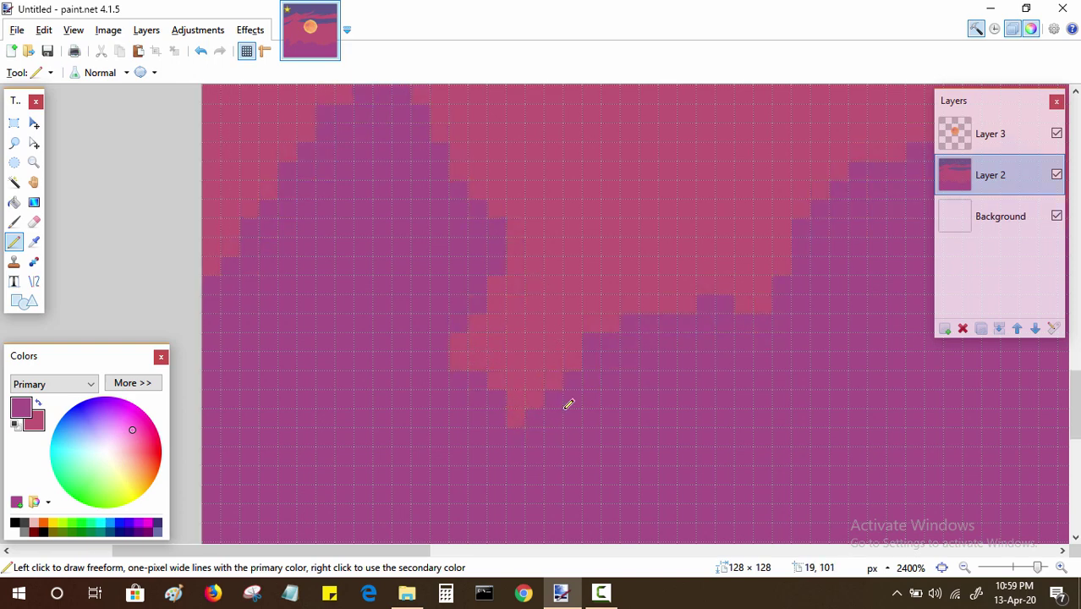
scroll(581, 410, right, 5)
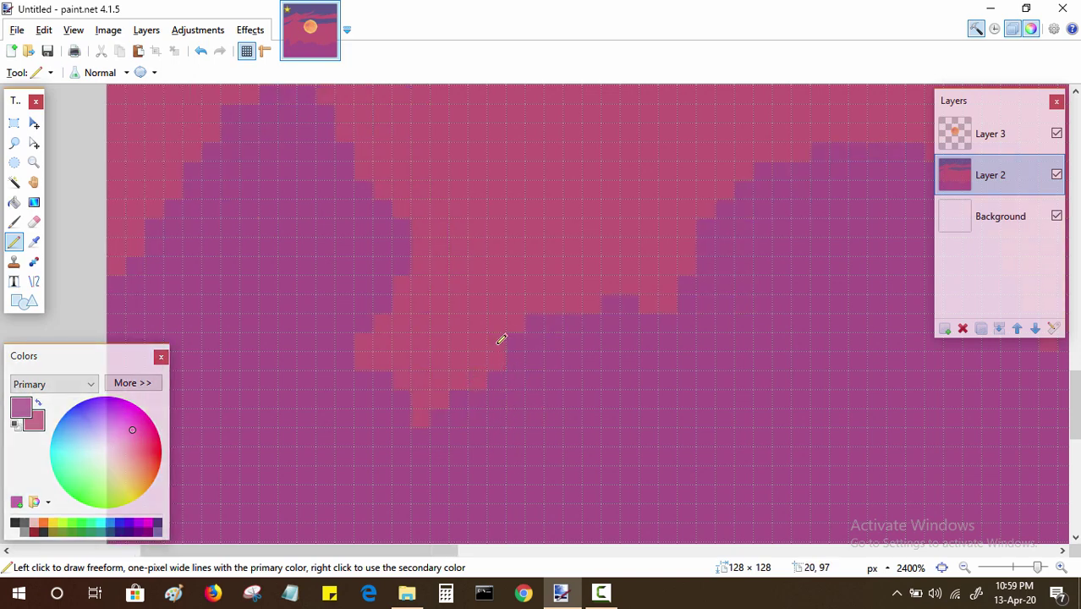
scroll(483, 394, right, 5)
scroll(483, 393, up, 1)
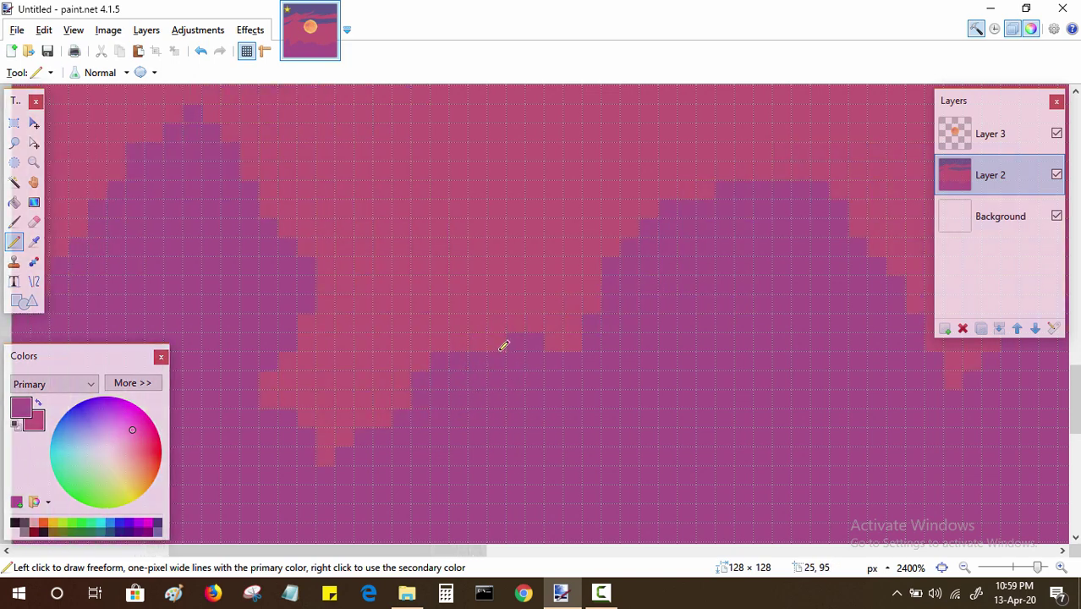
scroll(524, 382, right, 4)
scroll(499, 405, up, 2)
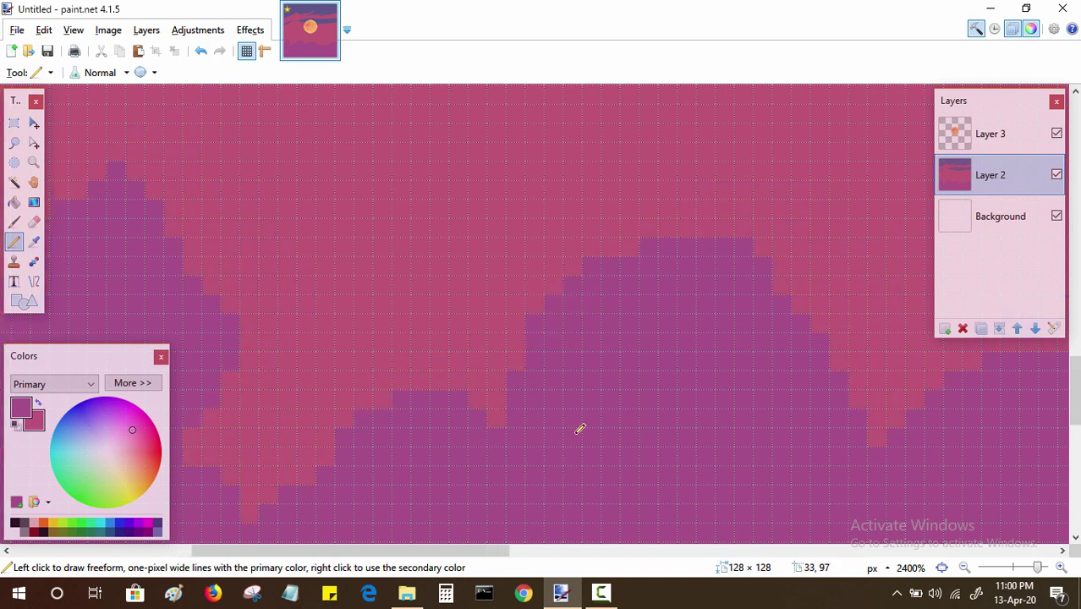
scroll(541, 433, right, 5)
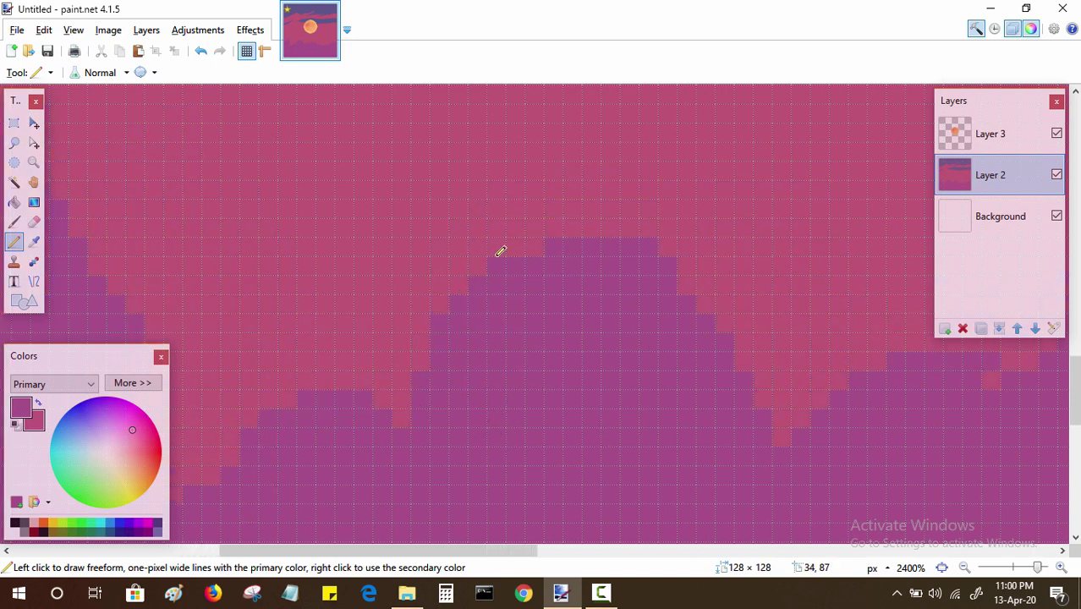
Step: Narrow the large middle hill's top to a three-pixel cap and shape the low bump beside it into a stepped mound ending in a small notch
drag(609, 244, 667, 265)
drag(715, 337, 620, 319)
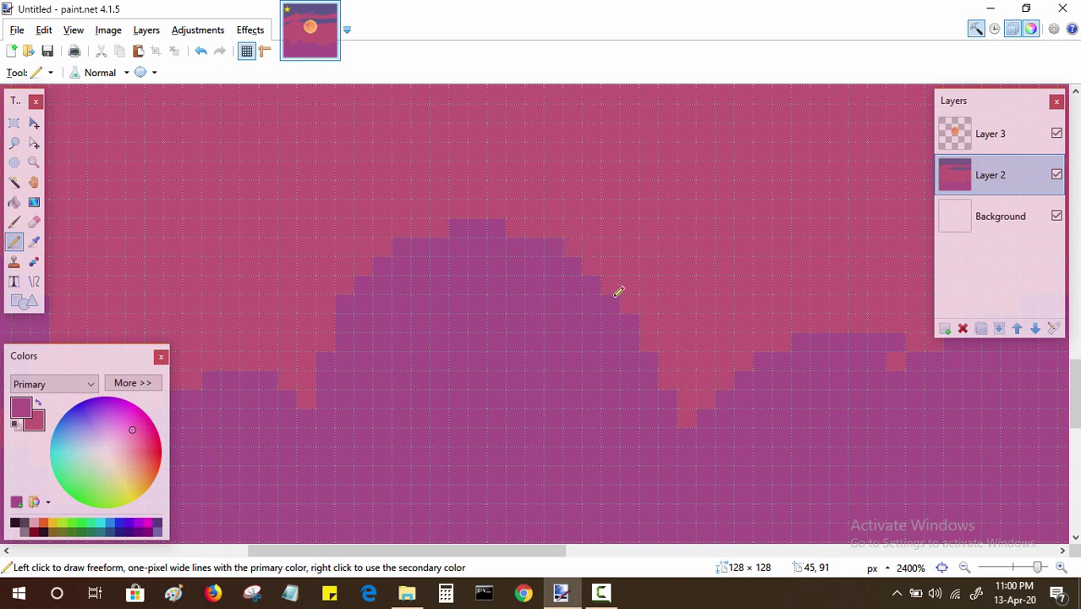
scroll(733, 430, right, 12)
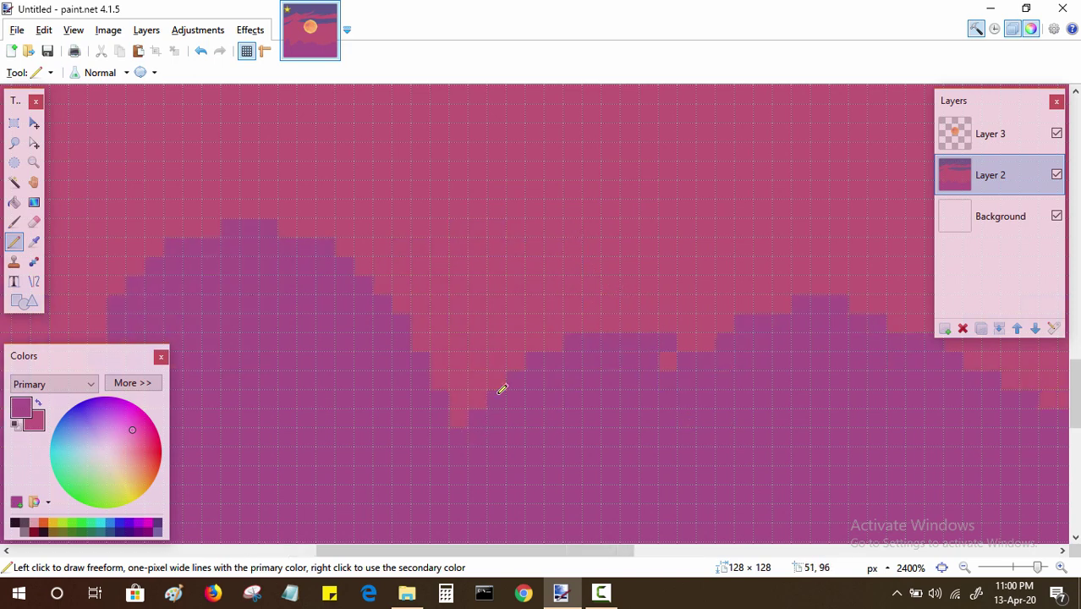
scroll(608, 393, right, 4)
mouse_move(511, 321)
mouse_down()
mouse_move(576, 323)
mouse_move(605, 342)
mouse_up()
scroll(611, 382, right, 3)
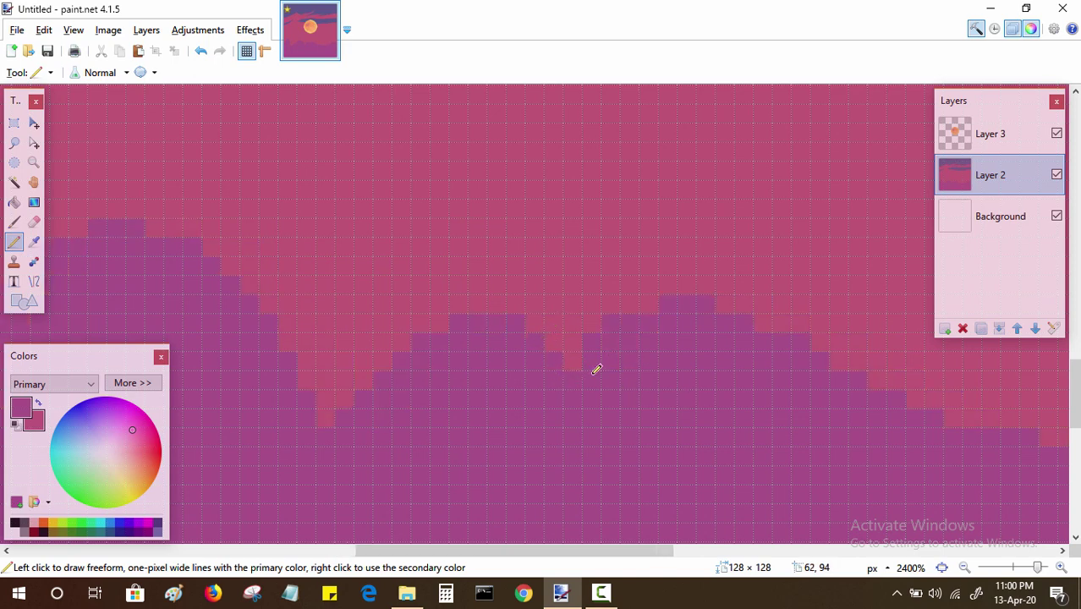
Step: Raise the hill beyond the small notch into a stepped peak two pixels wide
scroll(596, 369, right, 8)
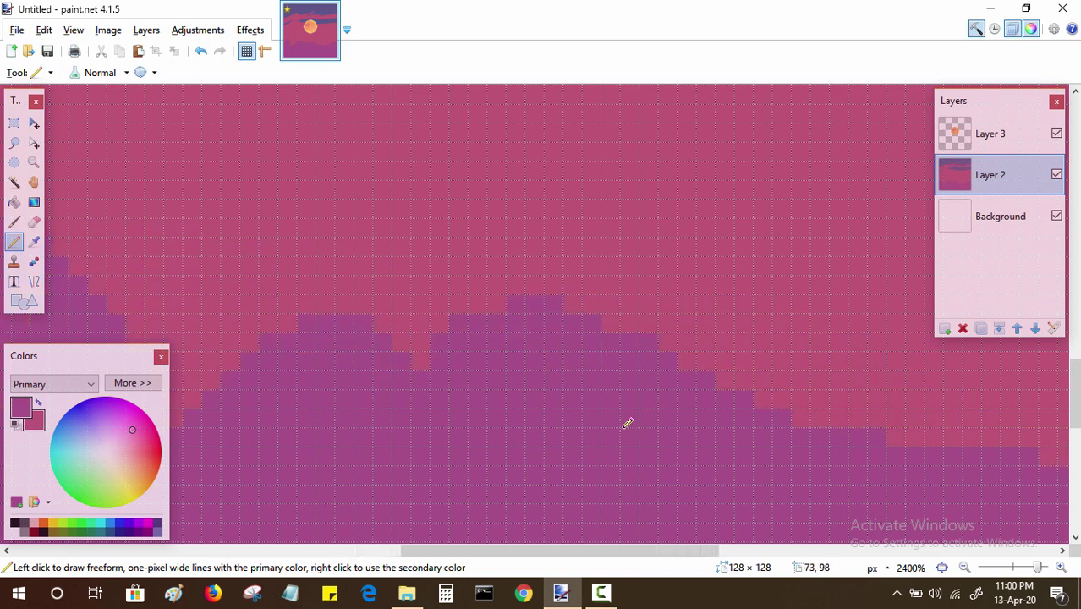
drag(457, 271, 478, 269)
click(518, 286)
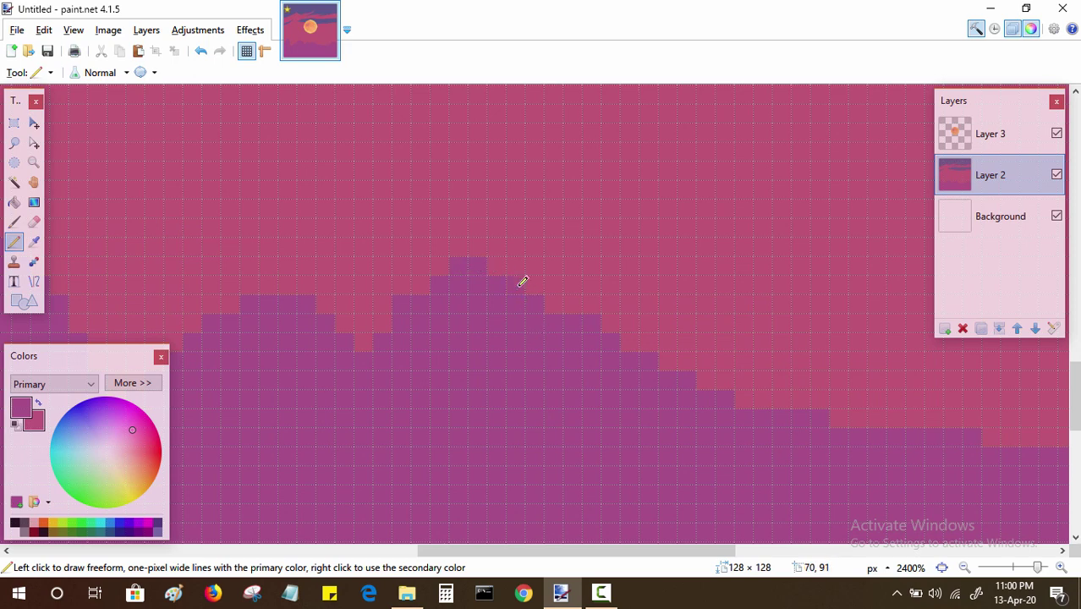
Step: Extend the ledge on the rightmost hill's left side upward and outward as a stepped purple spur
scroll(736, 412, right, 10)
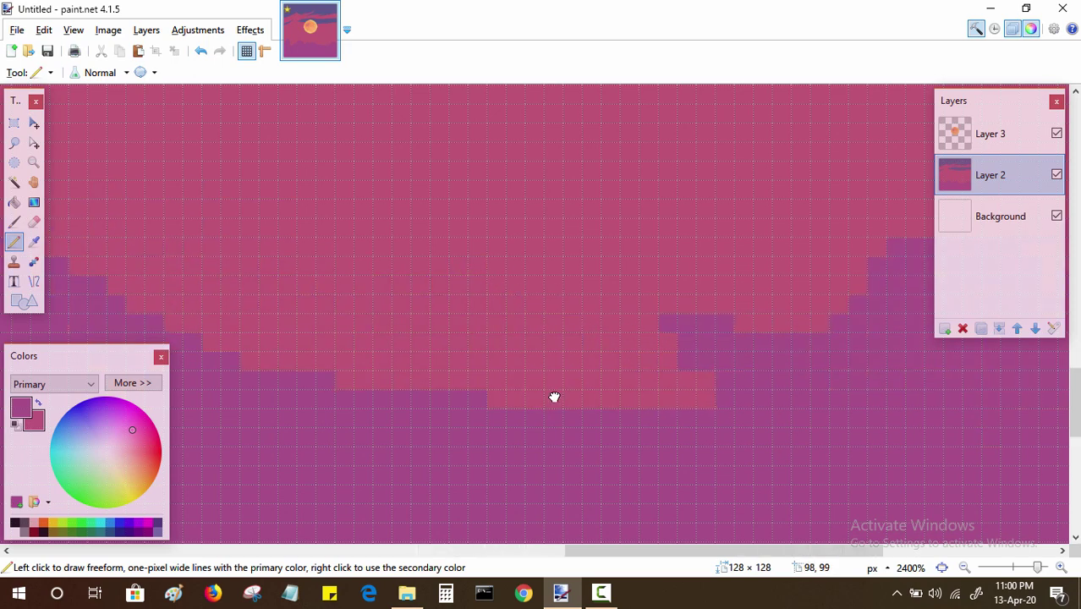
click(649, 343)
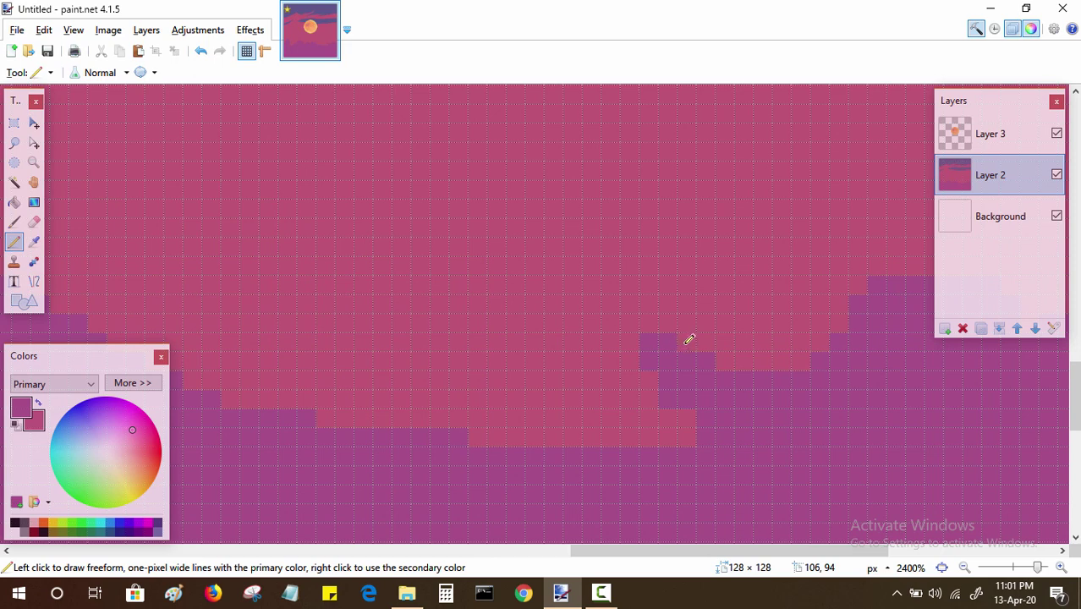
click(668, 322)
click(650, 322)
click(626, 309)
right_click(626, 307)
click(629, 323)
Step: Continue the rightmost hill's spur with purple pixels and trim its end to a single-pixel tip
drag(751, 406, 619, 423)
click(476, 305)
click(483, 289)
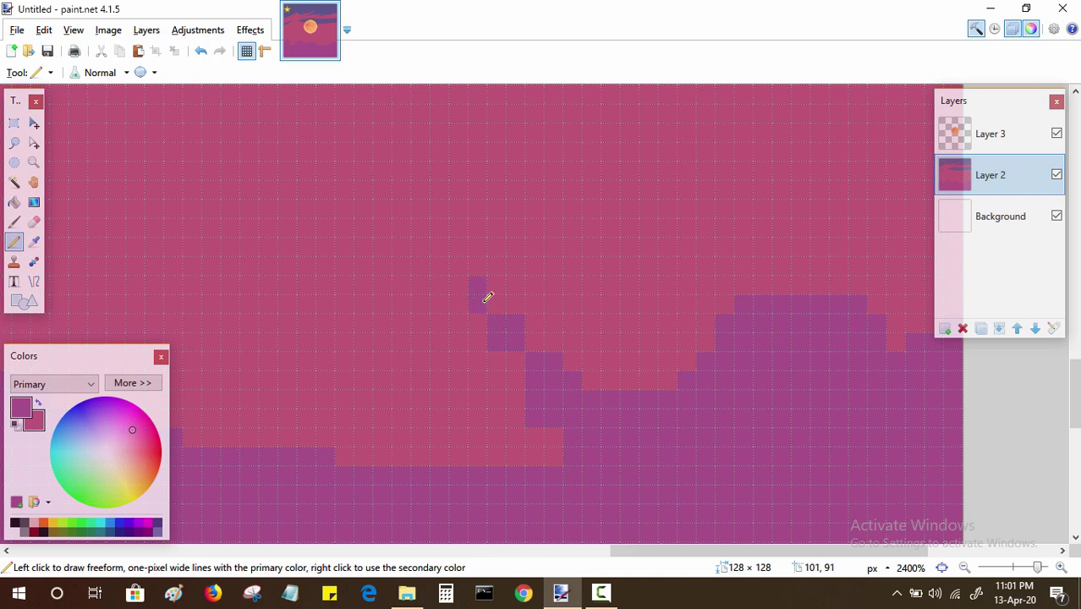
right_click(482, 292)
click(495, 284)
click(457, 318)
mouse_move(825, 390)
mouse_down()
mouse_move(693, 429)
mouse_move(711, 447)
mouse_up()
right_click(382, 344)
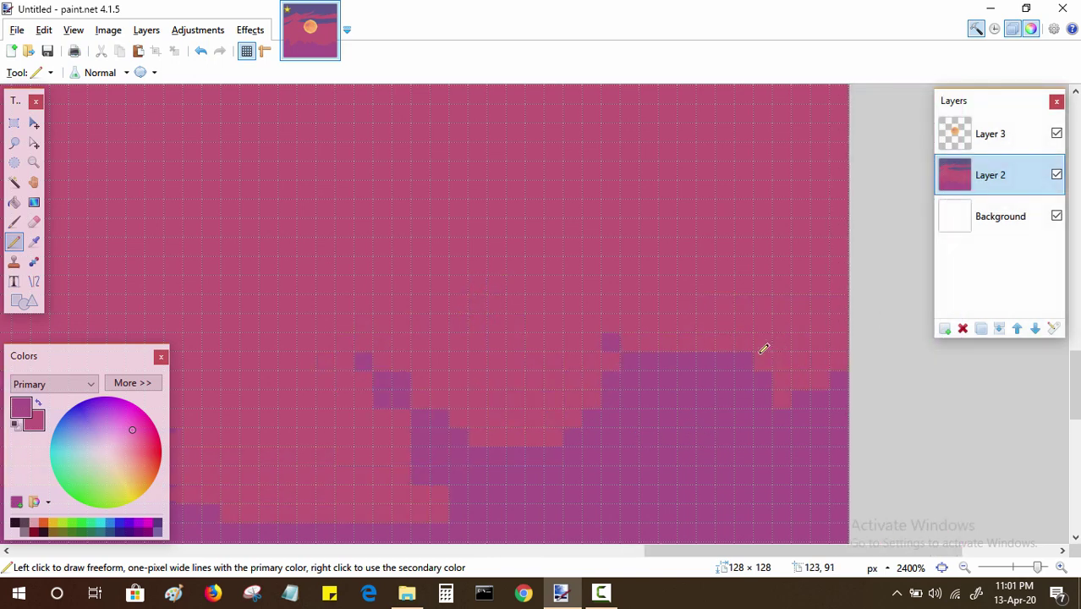
Step: Build up the rightmost hill's crest with an extra stepped row and single purple pixels at its corners
drag(758, 354, 744, 338)
drag(684, 324, 728, 324)
click(744, 309)
drag(723, 457, 743, 383)
Step: Hide the pixel grid and reset the primary and secondary colors to black and white
click(966, 568)
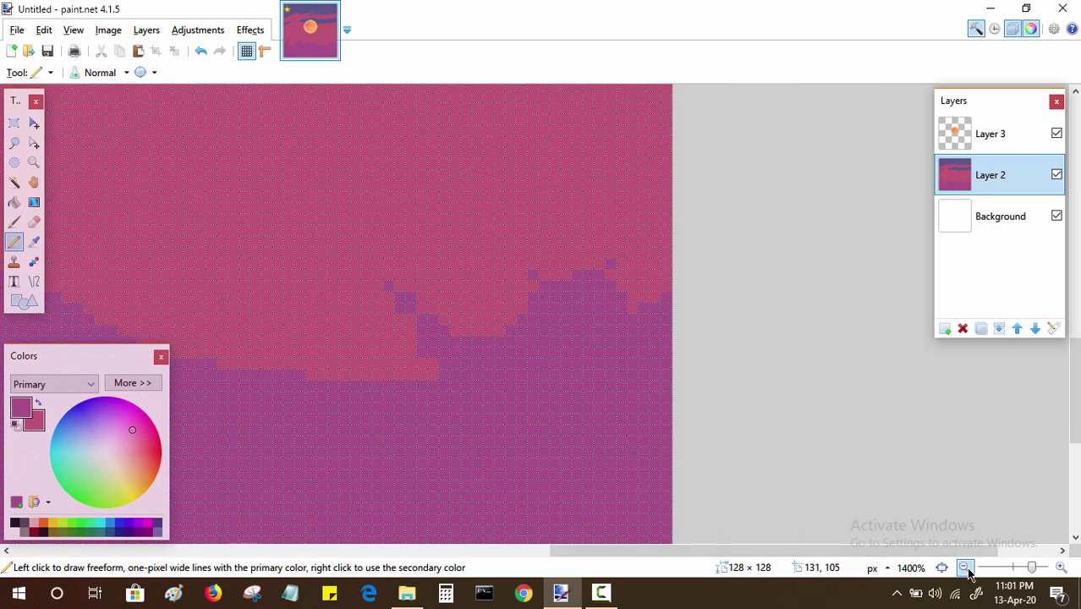
click(964, 568)
click(246, 51)
drag(434, 296, 558, 378)
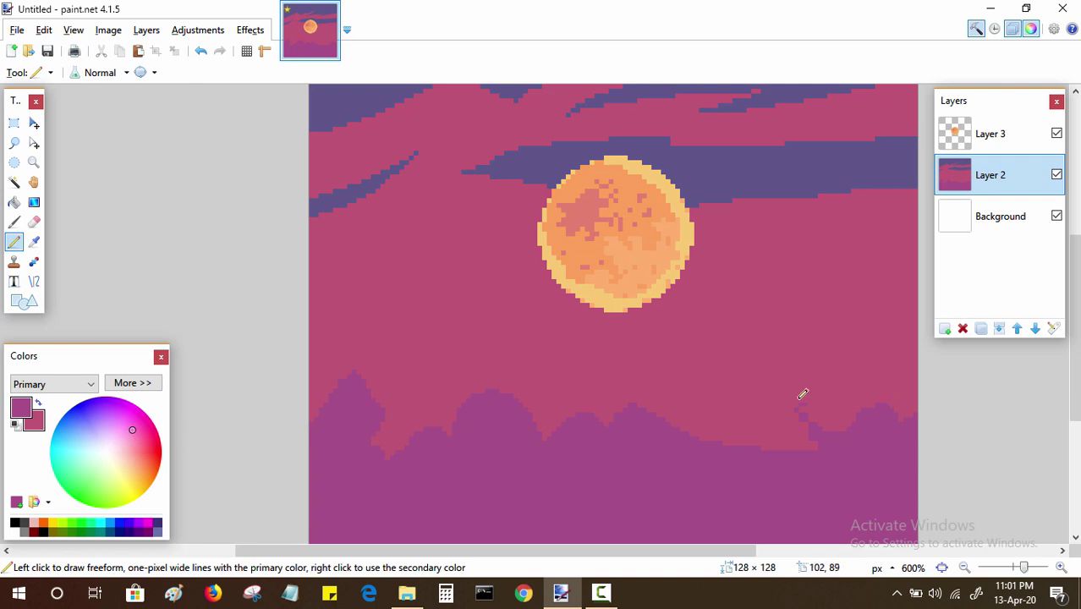
drag(657, 400, 663, 467)
click(964, 567)
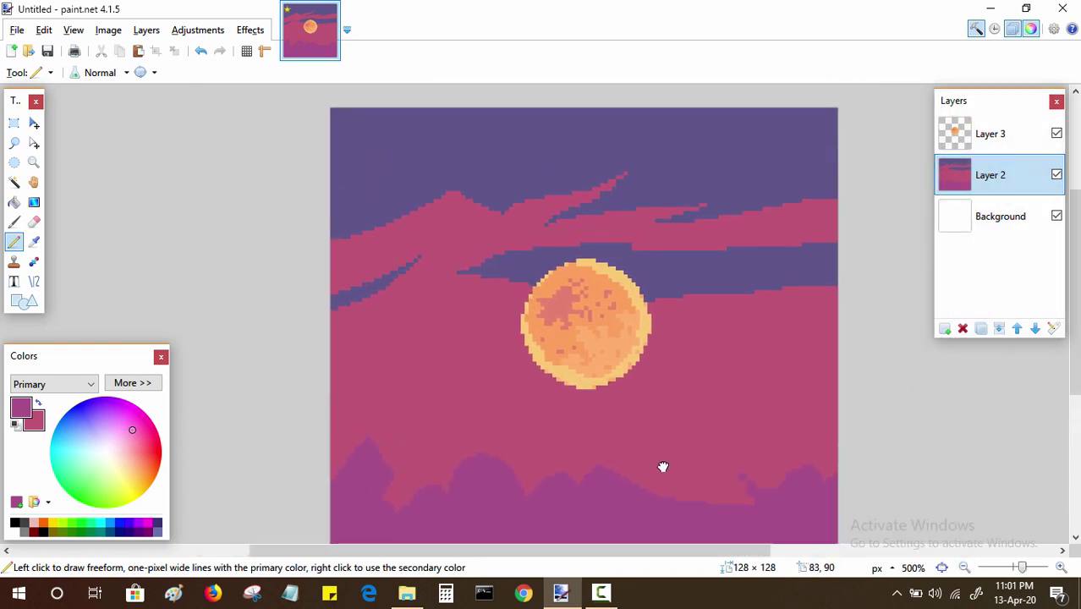
scroll(663, 467, down, 1)
scroll(656, 423, down, 1)
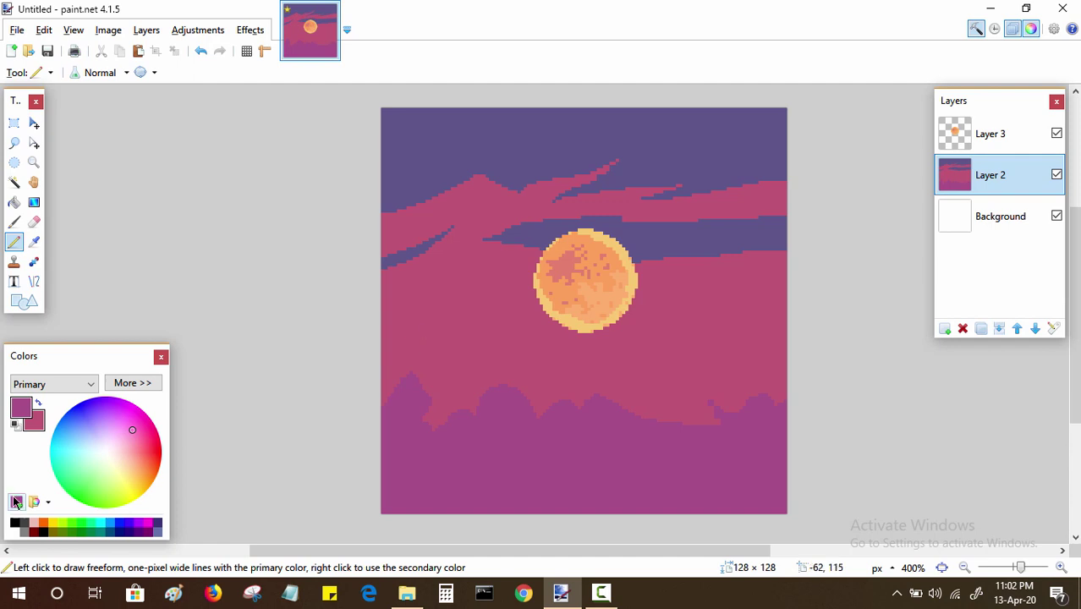
click(16, 424)
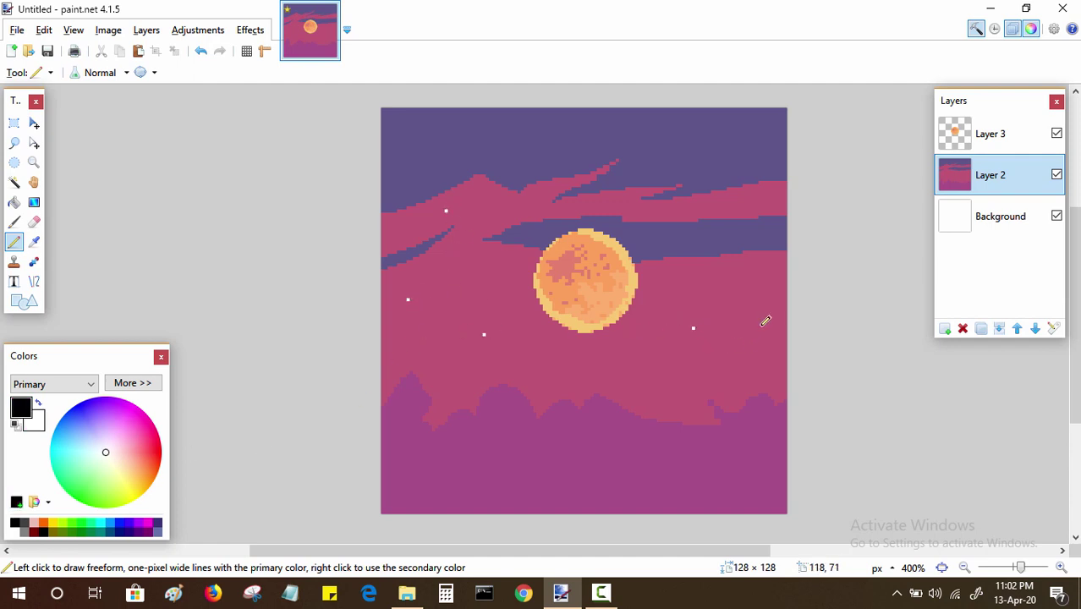
Step: Try scattering single-pixel white stars across the sky, the pink clouds and the foreground hills
right_click(759, 195)
right_click(769, 143)
right_click(683, 234)
right_click(436, 397)
right_click(462, 437)
right_click(579, 436)
right_click(658, 395)
right_click(744, 388)
right_click(723, 445)
right_click(436, 505)
right_click(759, 499)
right_click(449, 366)
right_click(718, 312)
right_click(756, 210)
Step: Try a plus-shaped white star at the tip of the upper pink cloud streak and undo it
right_click(620, 159)
scroll(630, 160, up, 5)
right_click(602, 159)
right_click(601, 174)
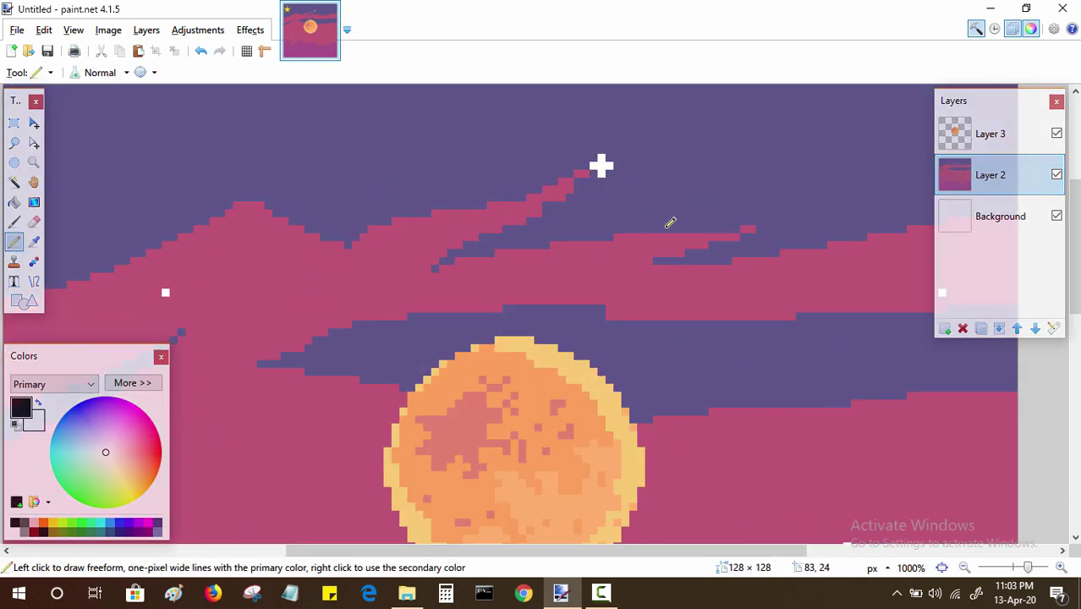
key(z)
scroll(659, 231, up, 1)
scroll(658, 232, down, 7)
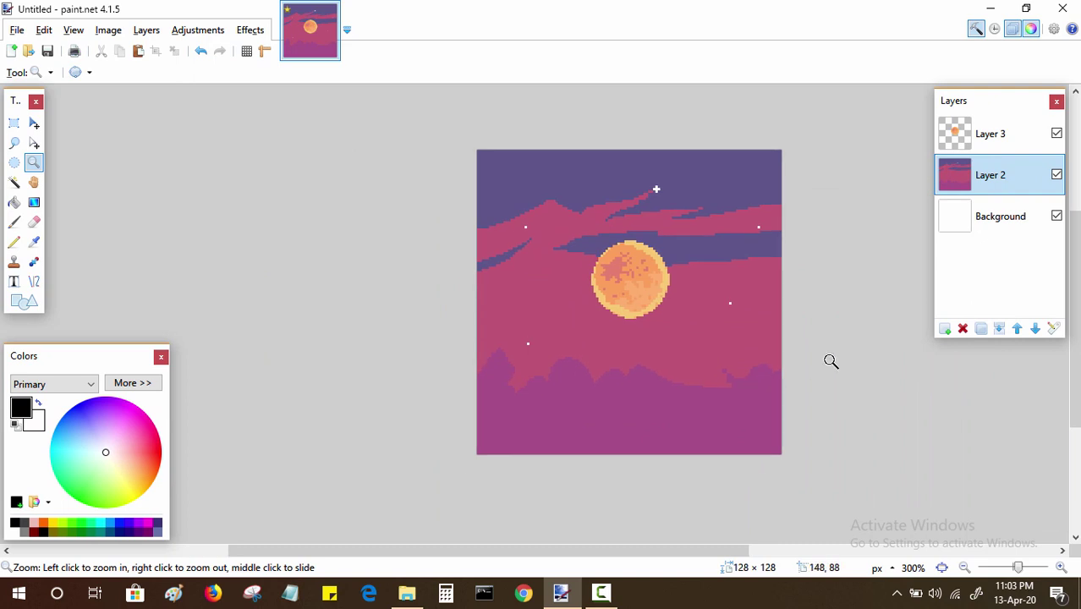
key(ctrl+z)
Step: Try single-pixel white stars near the purple sky's edges and above the cloud streak, and undo them
key(p)
right_click(772, 174)
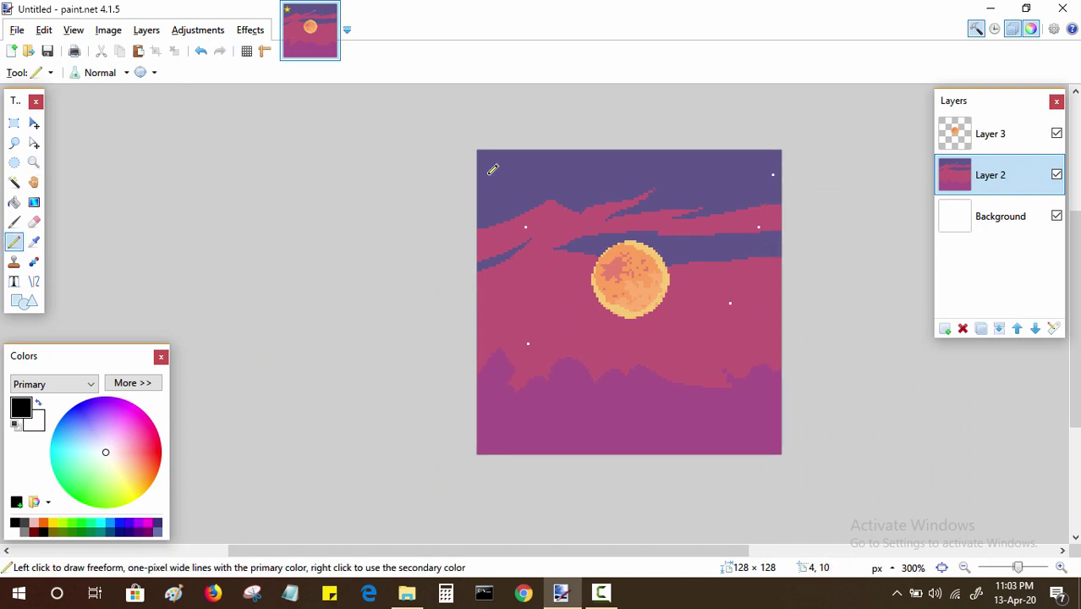
right_click(487, 174)
key(ctrl+z)
key(ctrl+z)
right_click(648, 177)
key(ctrl+z)
Step: Place single-pixel white stars, three spread over the purple sky and two in the pink area above the hills
click(501, 184)
click(710, 201)
click(765, 165)
key(z)
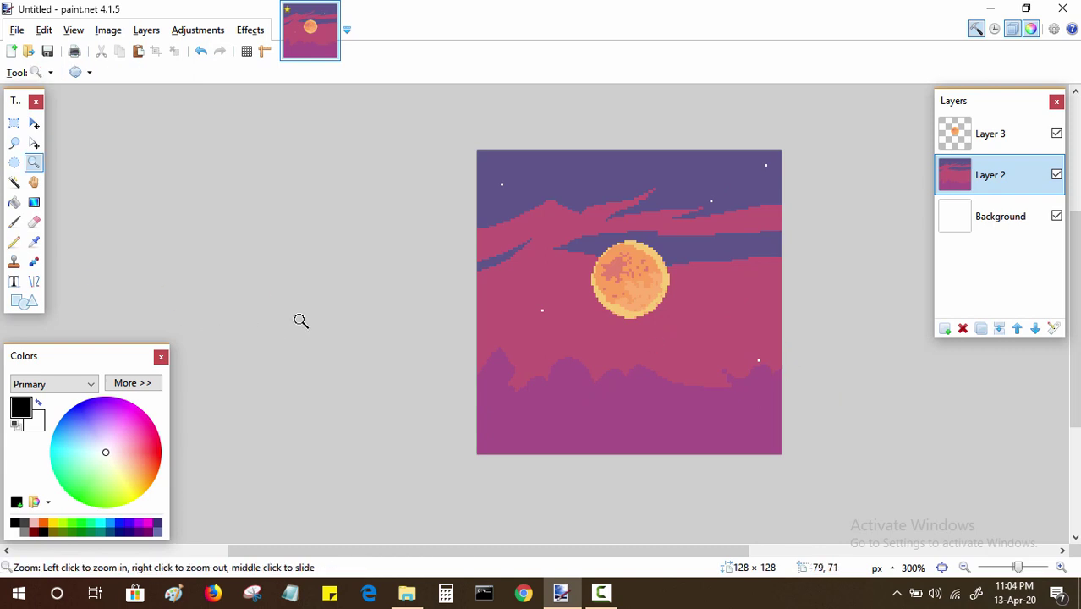
click(519, 318)
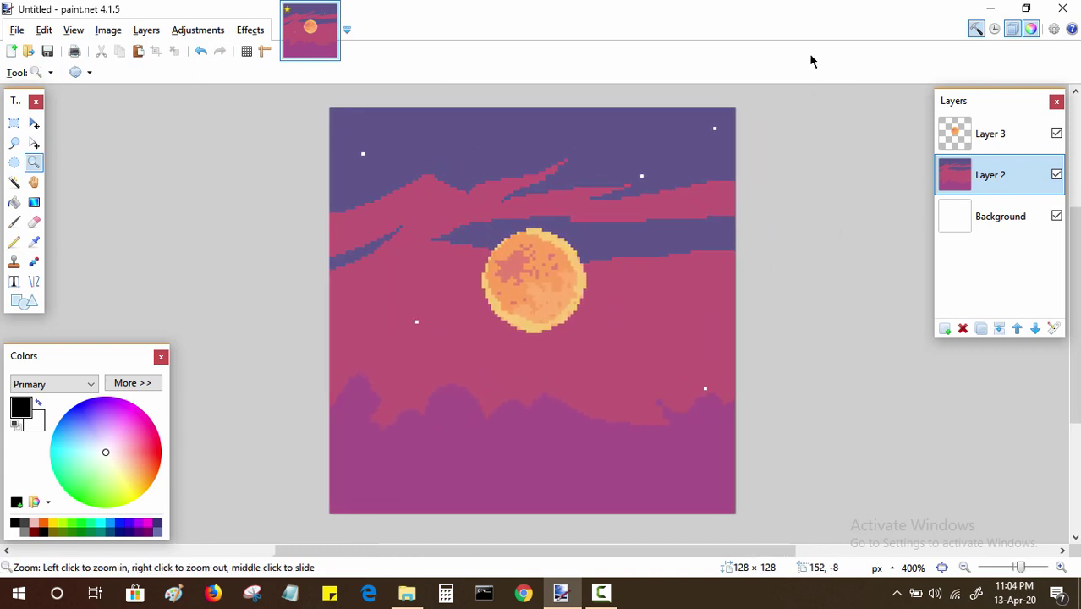